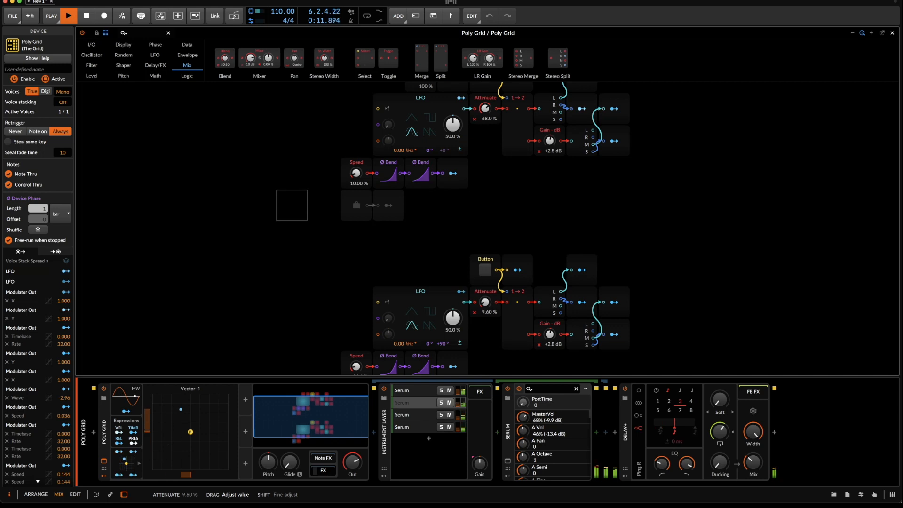
- Vary the playing patch's modulation, bringing the upper LFO's Speed to 9.20 % and the lower LFO's Attenuate to 21.2 %
{"action": "left_click", "coordinate": [485, 303]}
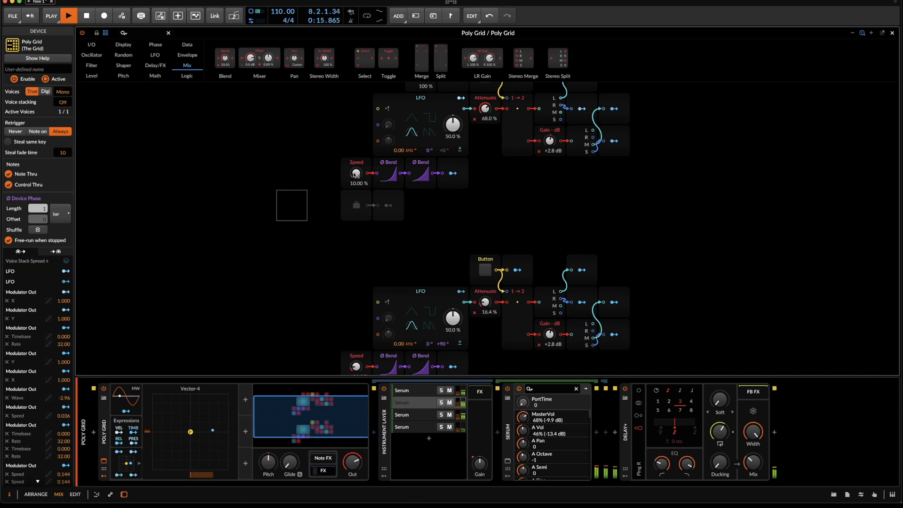
{"action": "left_click_drag", "start_coordinate": [356, 175], "coordinate": [357, 165]}
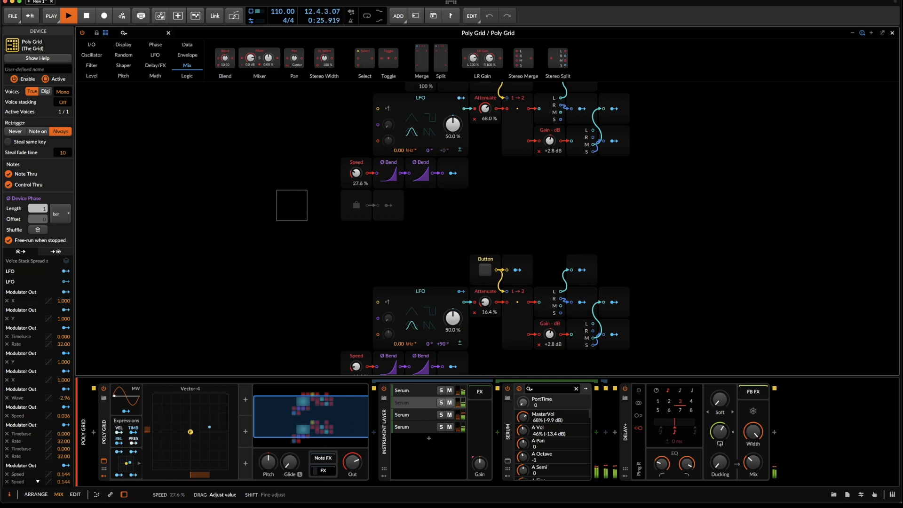
{"action": "left_click_drag", "start_coordinate": [356, 165], "coordinate": [357, 163]}
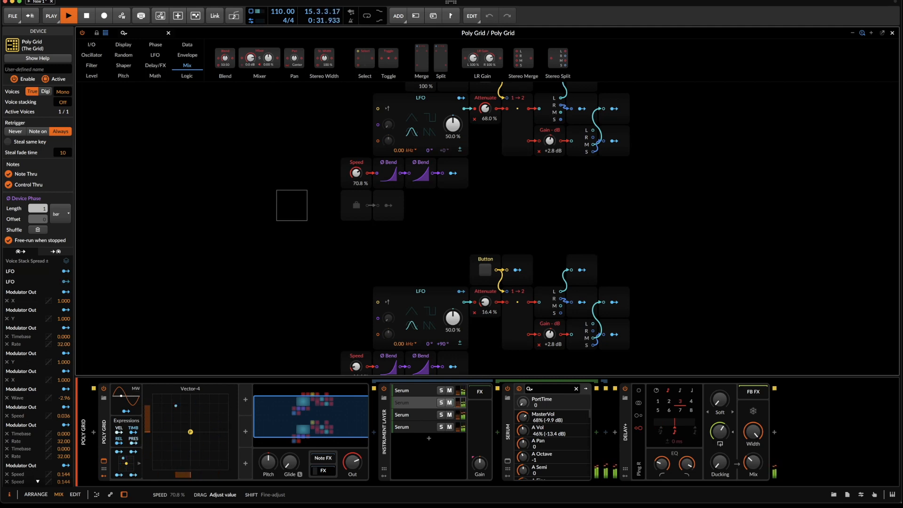
{"action": "left_click_drag", "start_coordinate": [357, 173], "coordinate": [356, 171]}
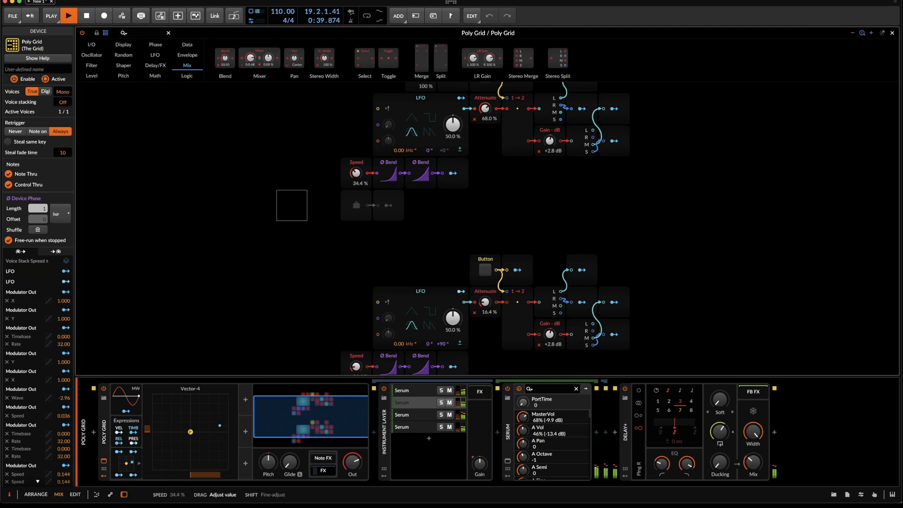
{"action": "left_click_drag", "start_coordinate": [357, 172], "coordinate": [356, 173]}
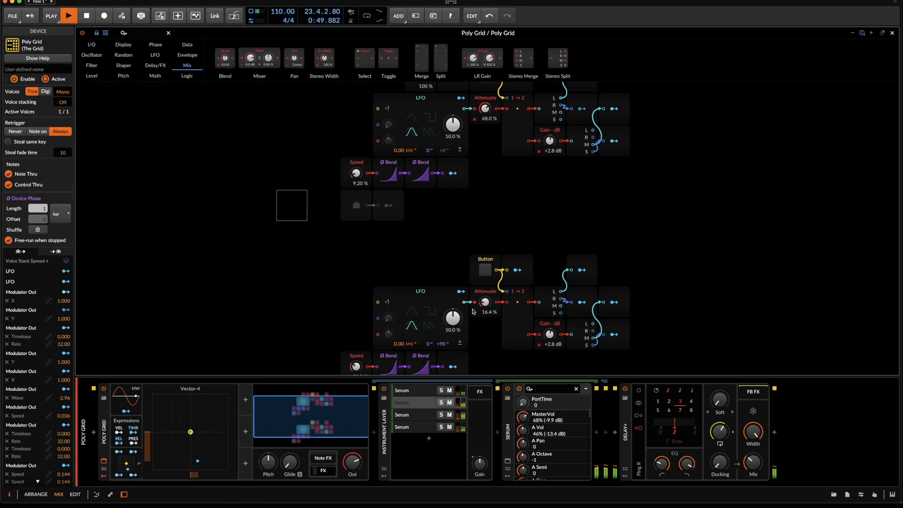
{"action": "left_click_drag", "start_coordinate": [485, 302], "coordinate": [485, 299]}
{"action": "mouse_move", "coordinate": [353, 368]}
{"action": "left_mouse_down"}
{"action": "mouse_move", "coordinate": [354, 358]}
{"action": "mouse_move", "coordinate": [354, 379]}
{"action": "left_mouse_up"}
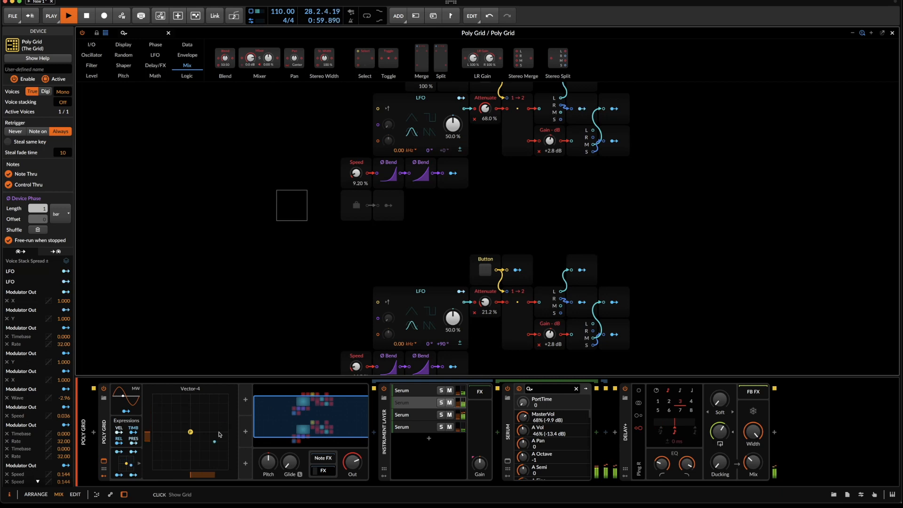
- Try moving the Vector-4 modulator's handle off-centre while the patch plays, and stop playback
{"action": "left_click_drag", "start_coordinate": [193, 434], "coordinate": [203, 454]}
{"action": "double_click", "coordinate": [203, 454]}
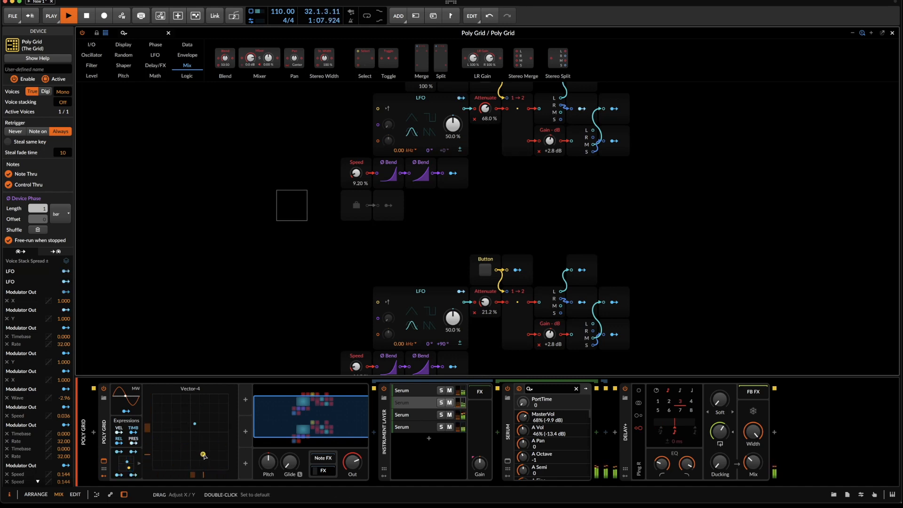
{"action": "key", "text": "space"}
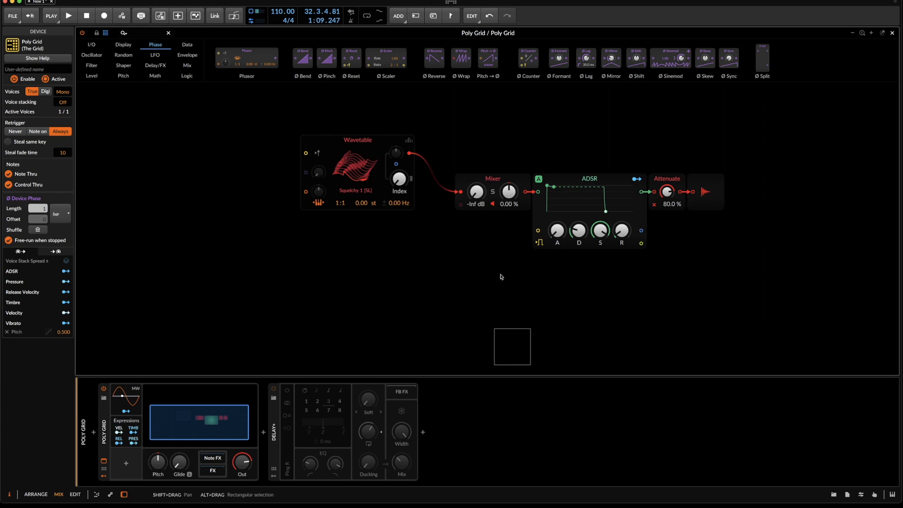
- Switch to the browser, look over the Solaris and Vector hardware synthesizer pages, and return to Bitwig Studio
{"action": "key", "text": "super+Tab"}
{"action": "key", "text": "super+Tab"}
{"action": "key", "text": "super+Tab"}
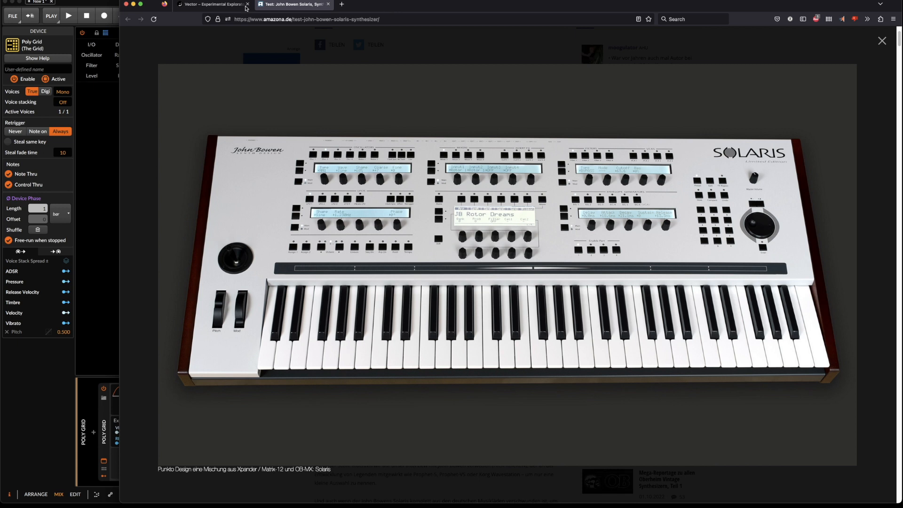
{"action": "left_click", "coordinate": [222, 6]}
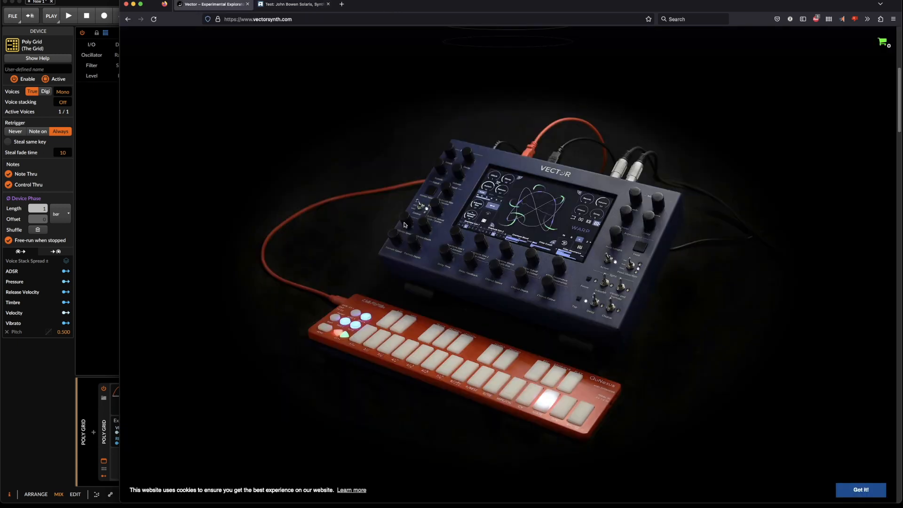
{"action": "scroll", "coordinate": [401, 238], "scroll_direction": "down", "scroll_amount": 10}
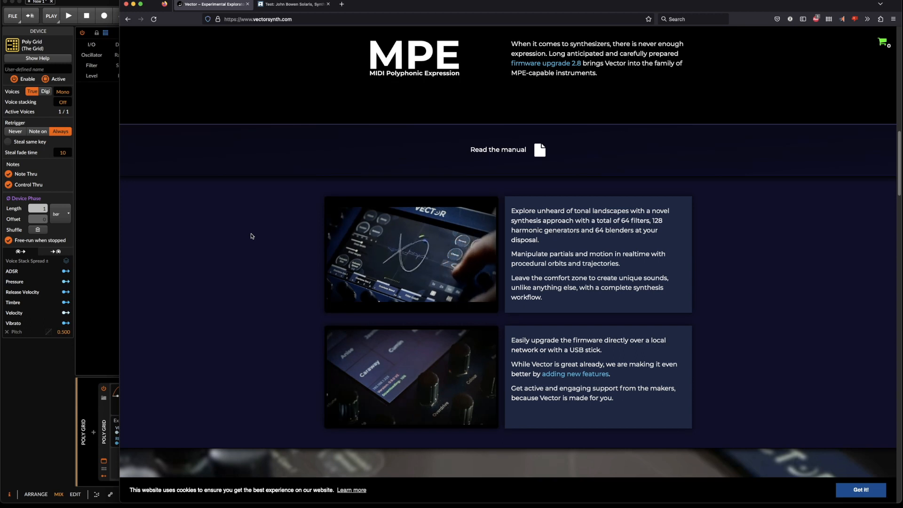
{"action": "key", "text": "super+Tab"}
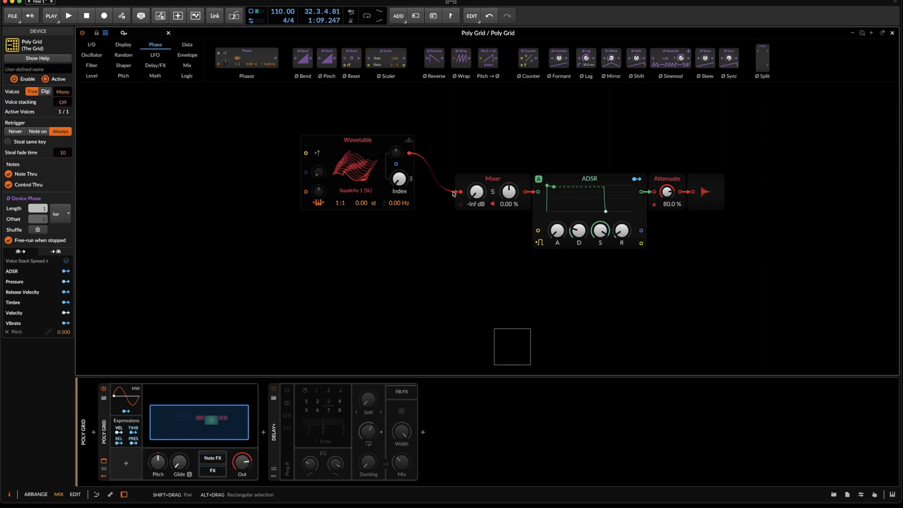
- Delete the Mixer module between the Wavetable oscillator and the ADSR
{"action": "scroll", "coordinate": [454, 194], "scroll_direction": "left", "scroll_amount": 4}
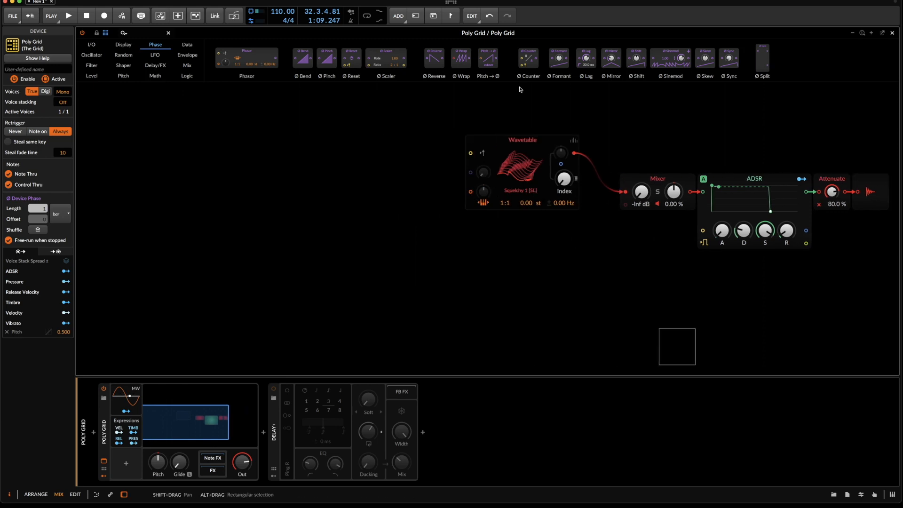
{"action": "left_click", "coordinate": [652, 181]}
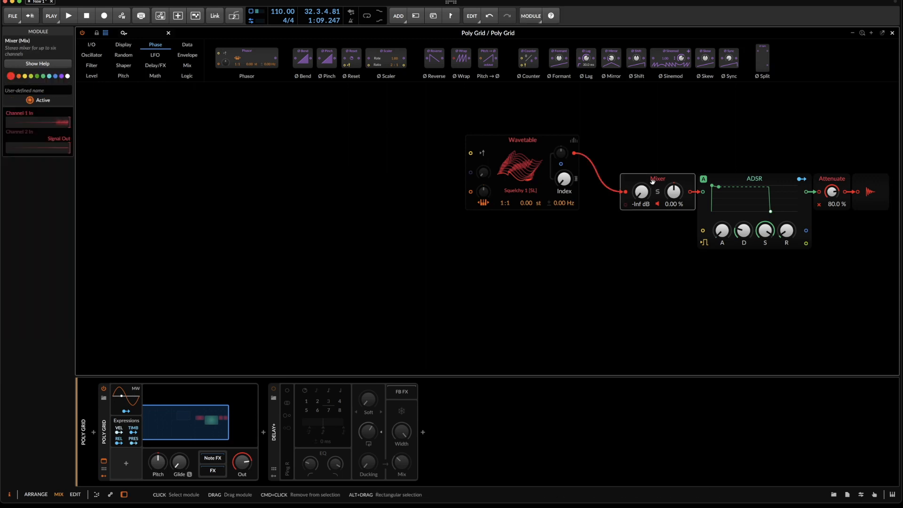
{"action": "key", "text": "Delete"}
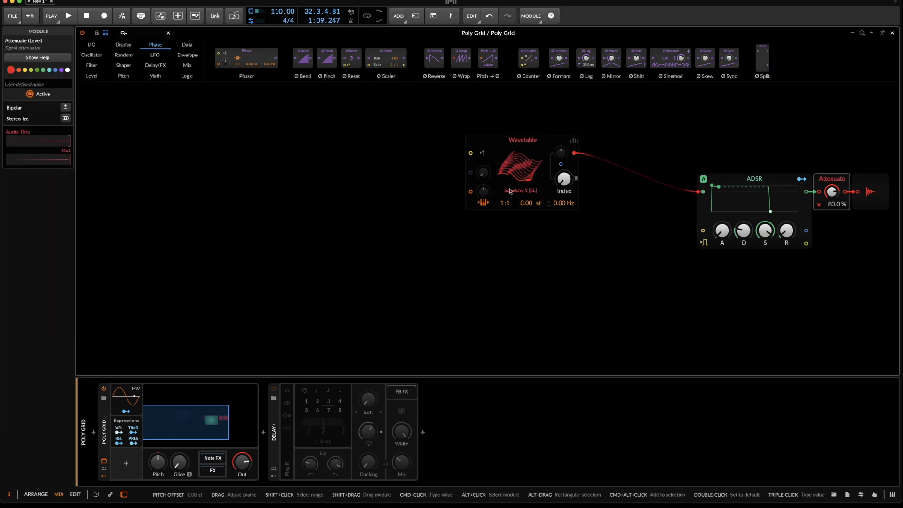
- Duplicate the Wavetable oscillator three times to make a stack of four
{"action": "left_click", "coordinate": [519, 158]}
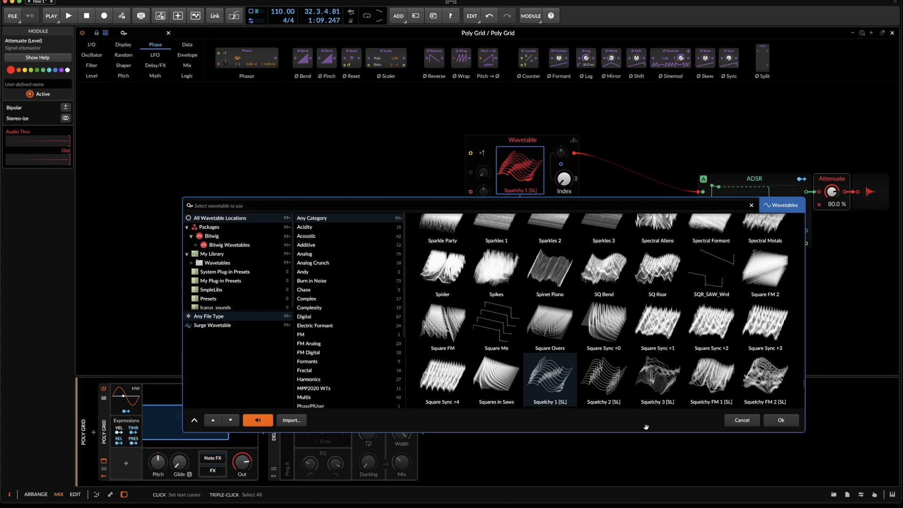
{"action": "left_click", "coordinate": [728, 421]}
{"action": "left_click", "coordinate": [532, 140]}
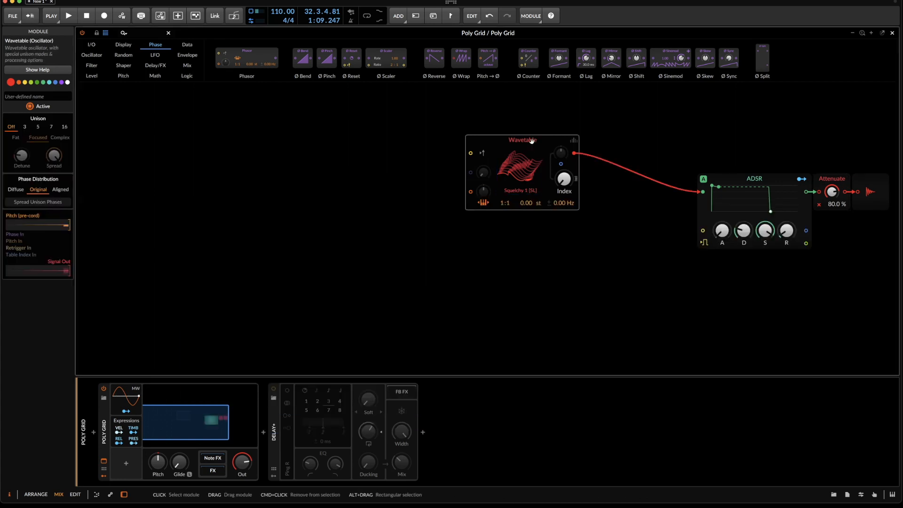
{"action": "key", "text": "ctrl+d"}
{"action": "key", "text": "ctrl+d"}
{"action": "key", "text": "ctrl+d"}
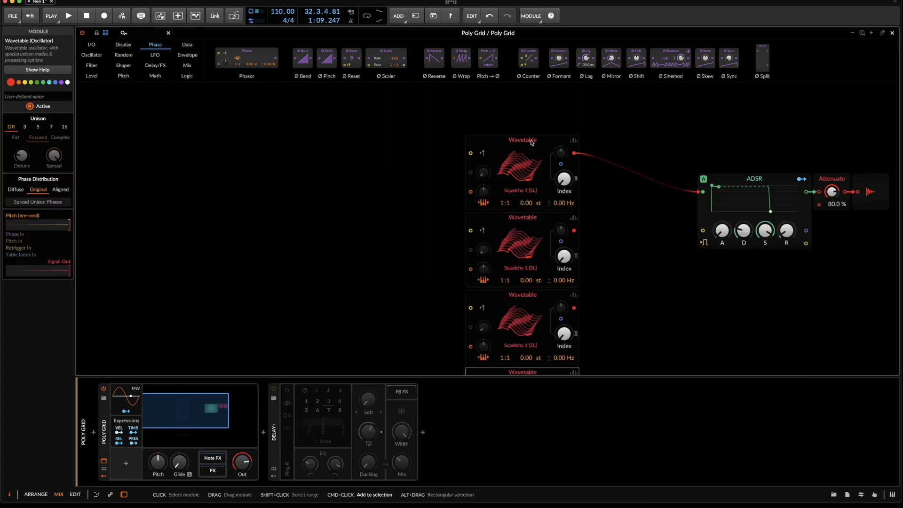
- Load the Telecaster wavetable into the second Wavetable oscillator
{"action": "left_click", "coordinate": [519, 144]}
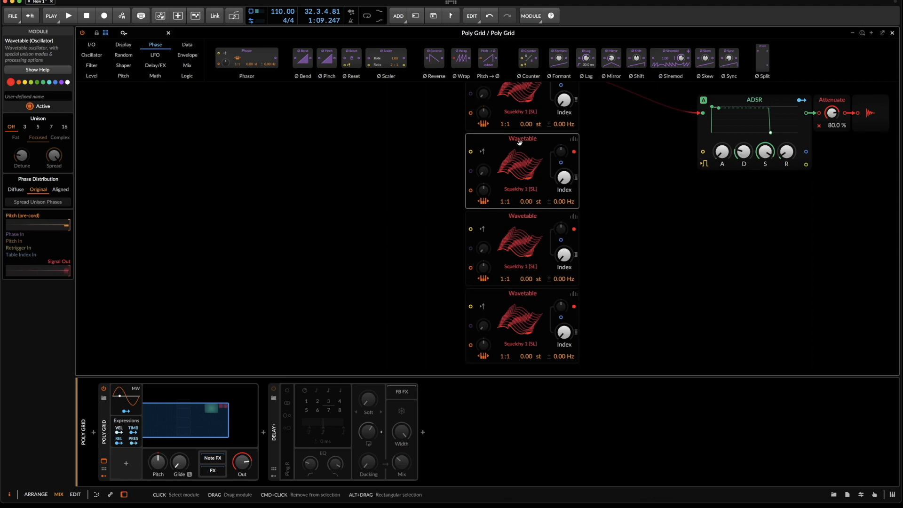
{"action": "left_click", "coordinate": [521, 163]}
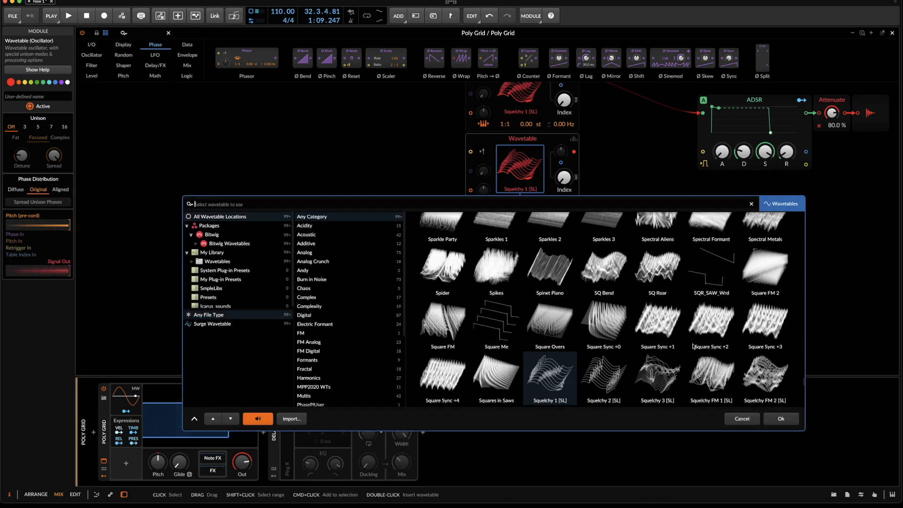
{"action": "scroll", "coordinate": [692, 346], "scroll_direction": "down", "scroll_amount": 5}
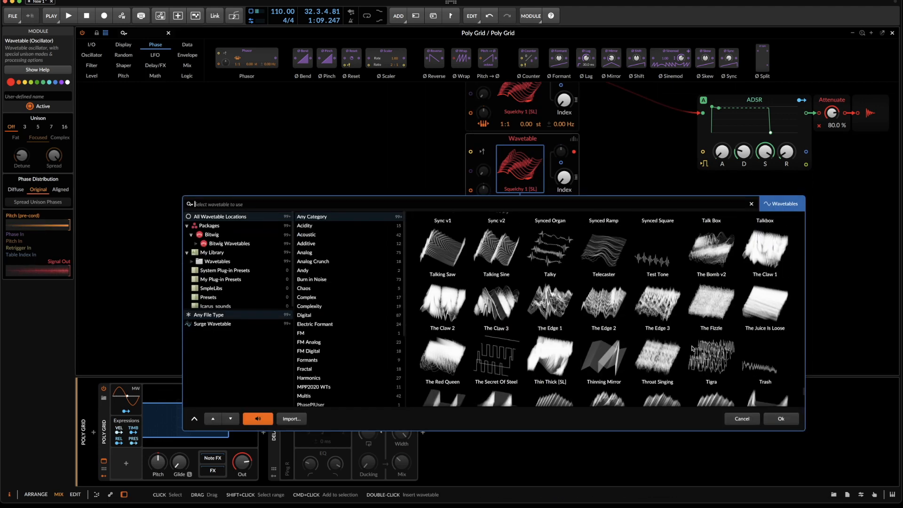
{"action": "scroll", "coordinate": [692, 348], "scroll_direction": "up", "scroll_amount": 1}
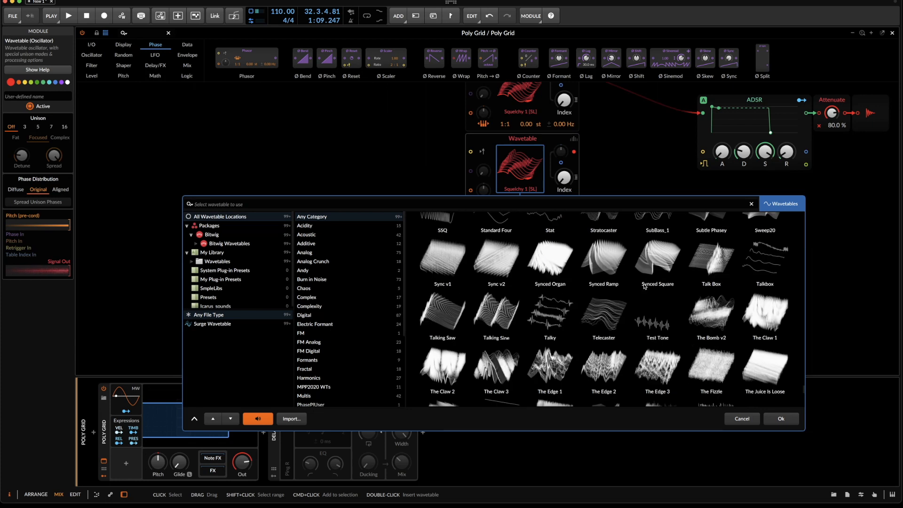
{"action": "left_click", "coordinate": [604, 309]}
{"action": "left_click", "coordinate": [780, 418]}
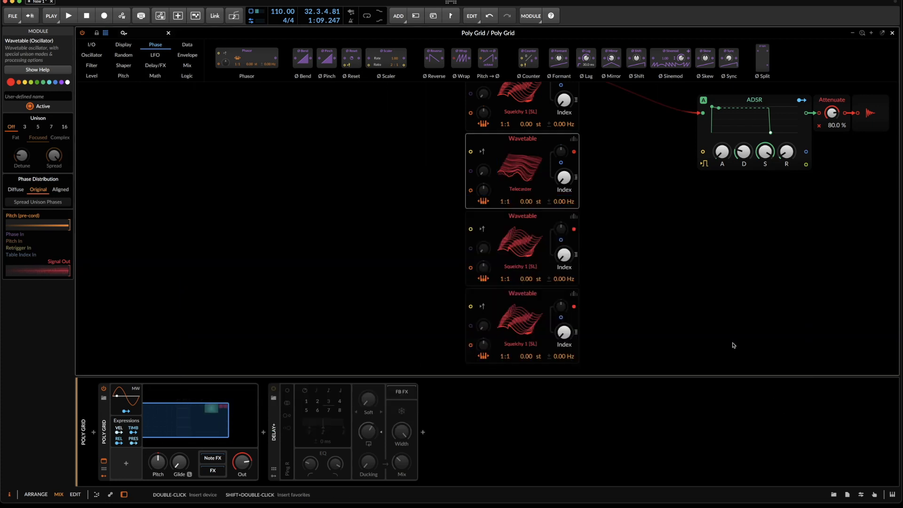
- Load the Trilobyte 2 [SL] wavetable into the third Wavetable oscillator
{"action": "left_click", "coordinate": [524, 242]}
{"action": "scroll", "coordinate": [617, 393], "scroll_direction": "down", "scroll_amount": 5}
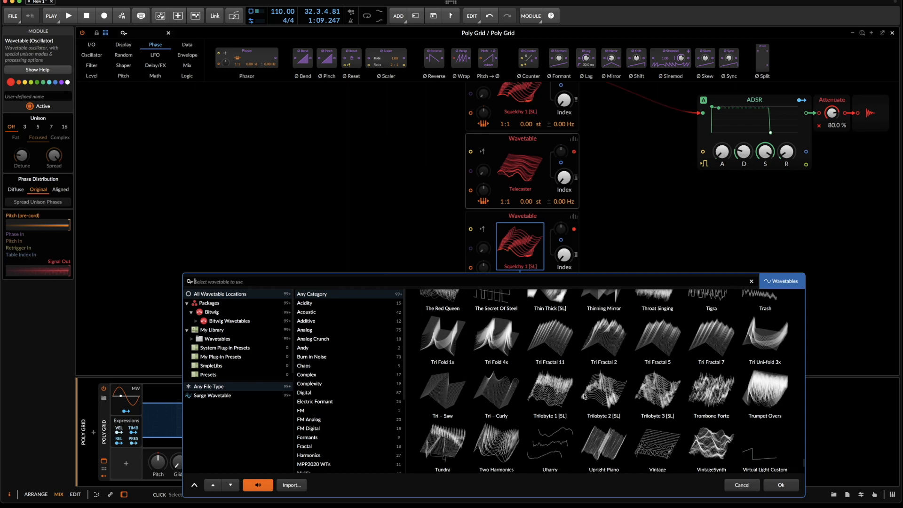
{"action": "left_click", "coordinate": [617, 392]}
{"action": "left_click", "coordinate": [780, 485]}
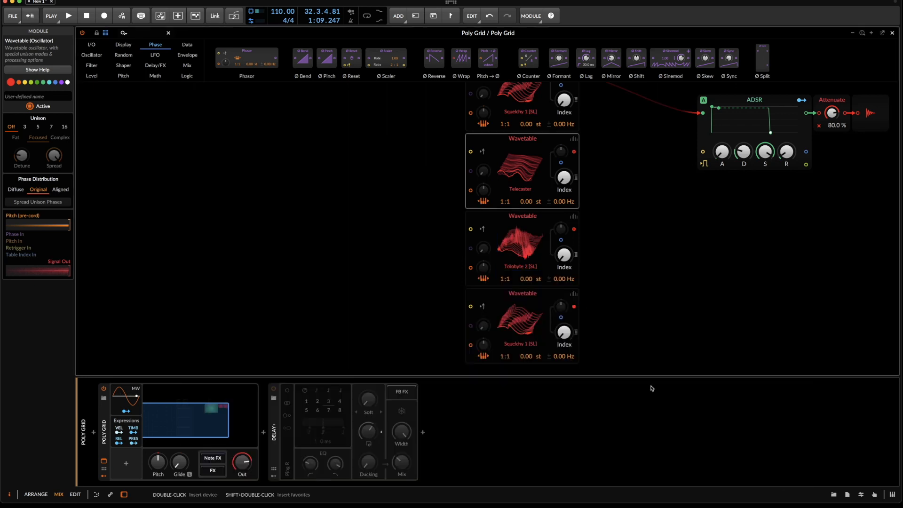
- Load the Ship Horn wavetable into the fourth Wavetable oscillator
{"action": "left_click", "coordinate": [525, 322]}
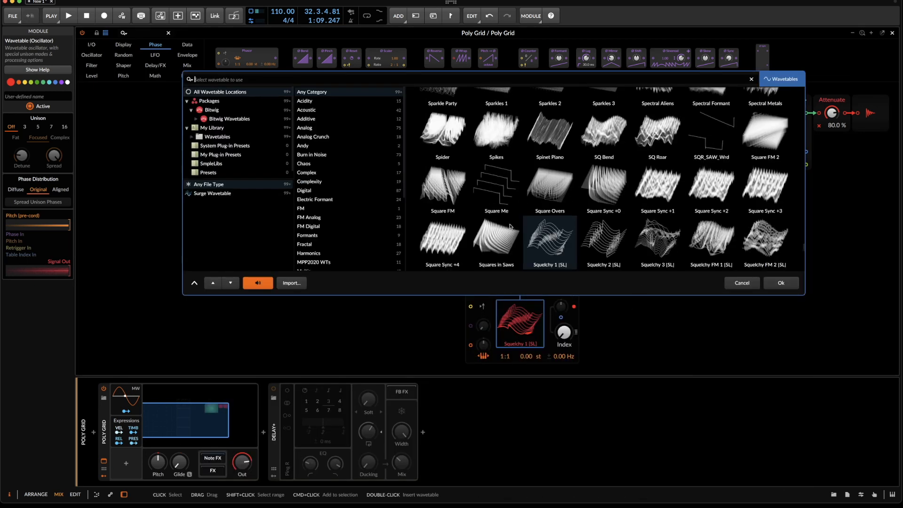
{"action": "scroll", "coordinate": [513, 197], "scroll_direction": "up", "scroll_amount": 5}
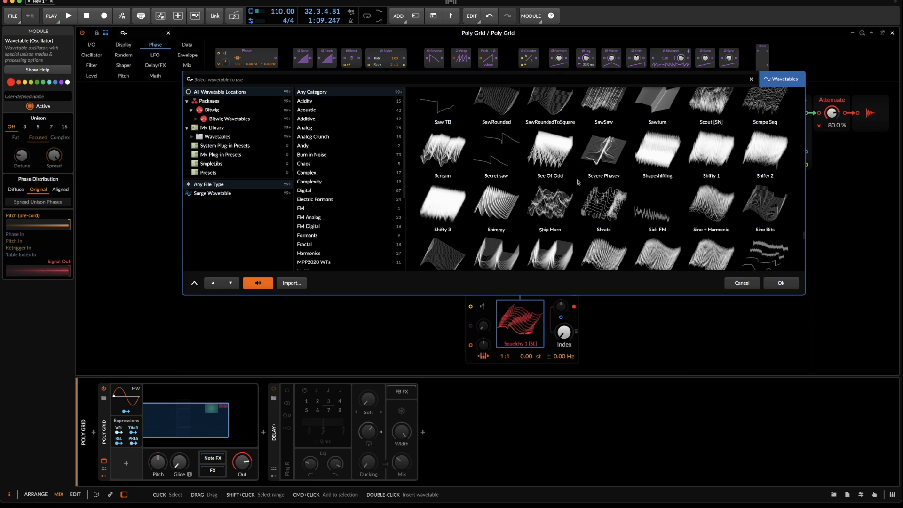
{"action": "left_click", "coordinate": [568, 204]}
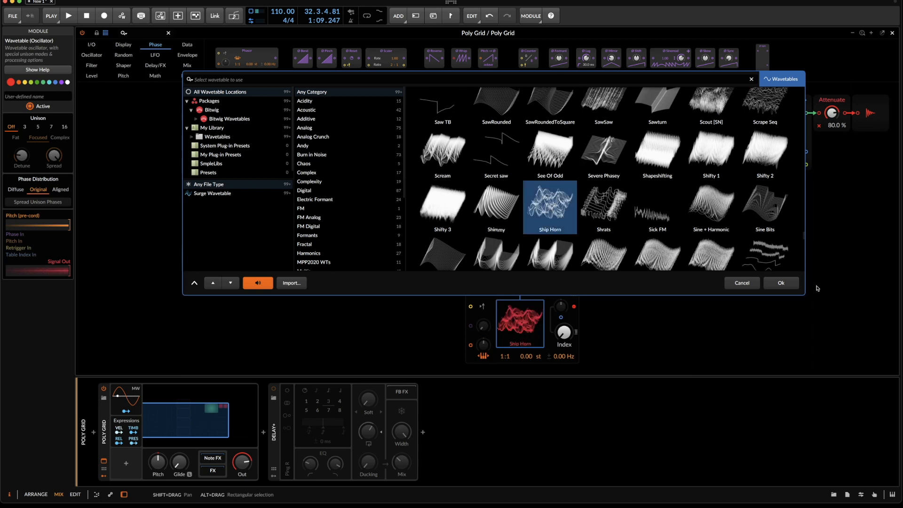
{"action": "left_click", "coordinate": [780, 284]}
- Merge all four Wavetable outputs through a four-channel Mixer feeding the ADSR, with every channel level at -Inf dB
{"action": "scroll", "coordinate": [678, 231], "scroll_direction": "up", "scroll_amount": 3}
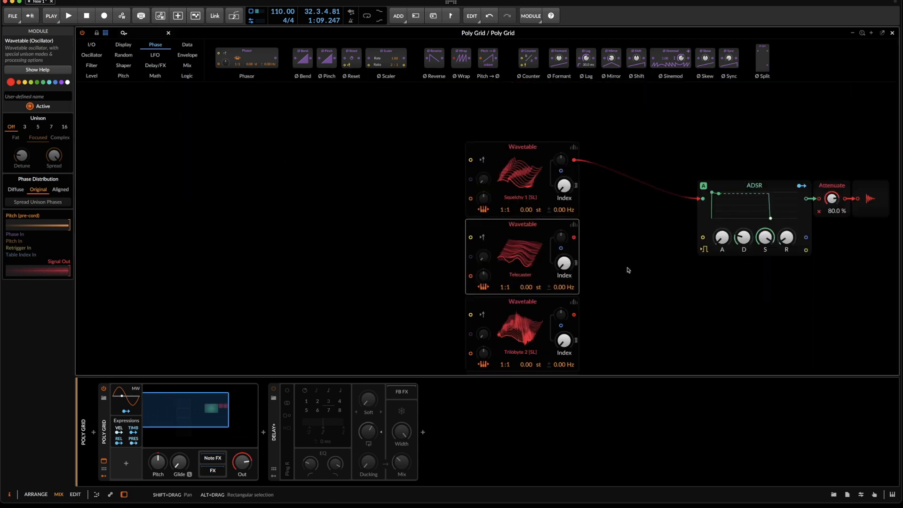
{"action": "scroll", "coordinate": [627, 270], "scroll_direction": "down", "scroll_amount": 2}
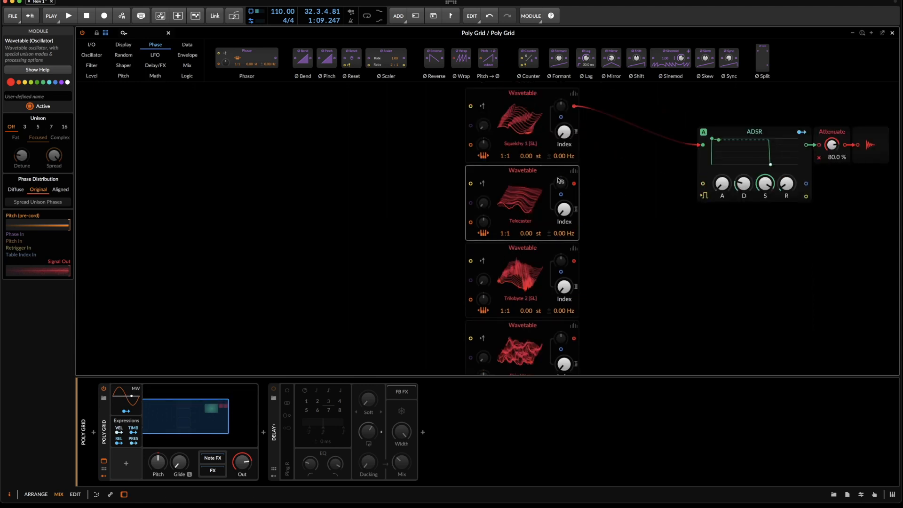
{"action": "left_click_drag", "start_coordinate": [572, 185], "coordinate": [705, 148]}
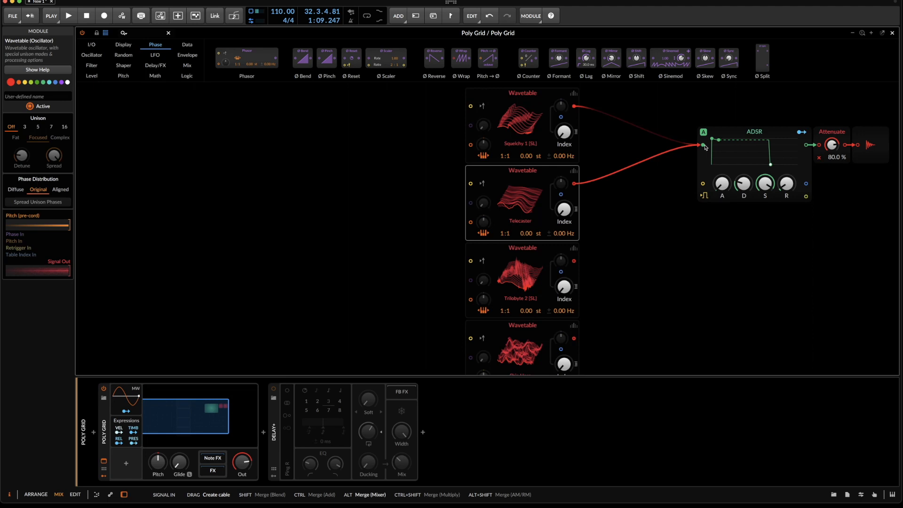
{"action": "left_click_drag", "start_coordinate": [573, 260], "coordinate": [627, 197]}
{"action": "left_click_drag", "start_coordinate": [574, 342], "coordinate": [641, 282]}
{"action": "left_click_drag", "start_coordinate": [641, 222], "coordinate": [641, 254]}
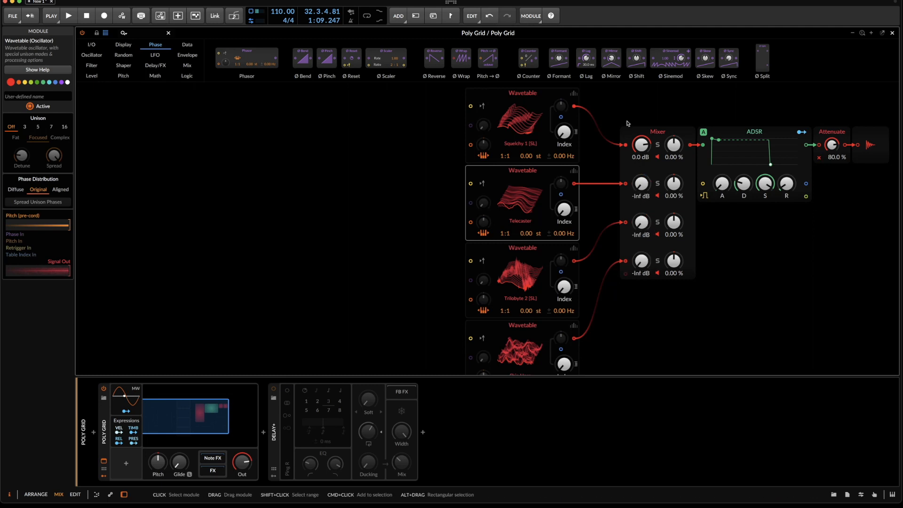
{"action": "left_click_drag", "start_coordinate": [641, 145], "coordinate": [641, 212]}
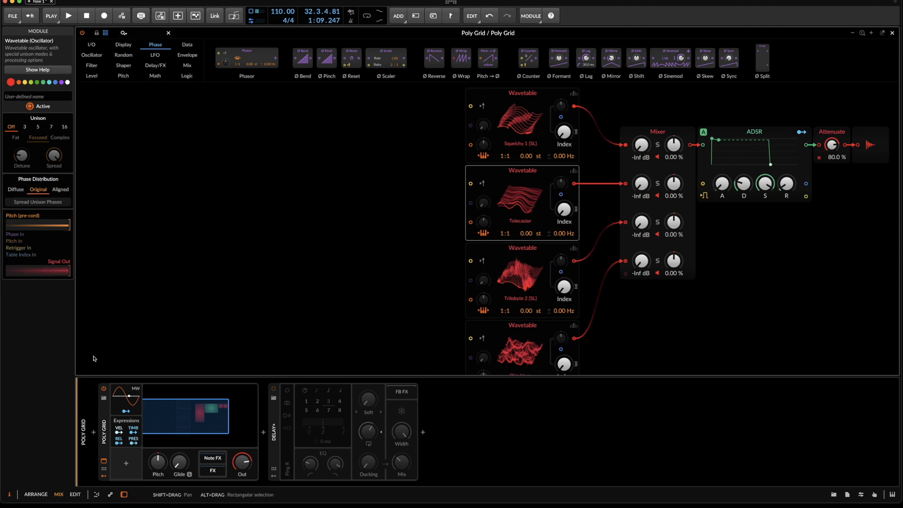
- Insert an XY display module in the empty grid area before the Wavetable oscillators
{"action": "left_click", "coordinate": [250, 186]}
{"action": "right_click", "coordinate": [249, 186]}
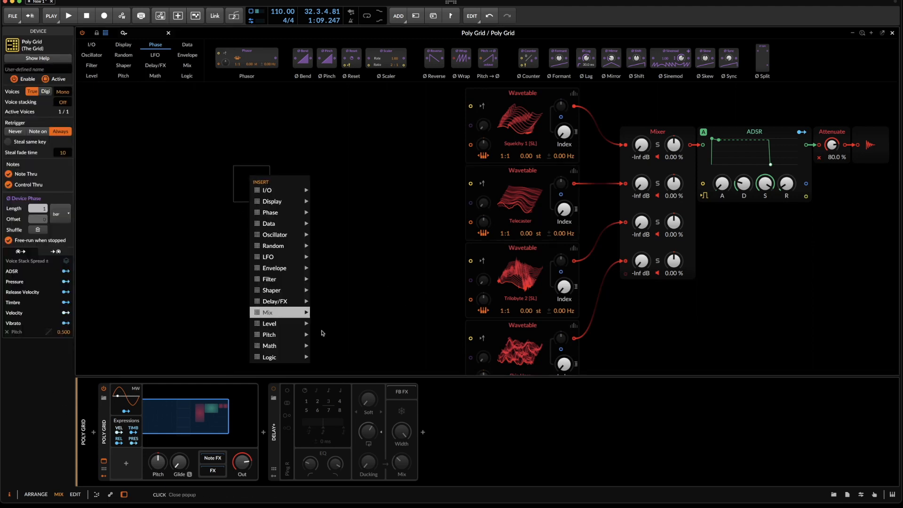
{"action": "mouse_move", "coordinate": [303, 199]}
{"action": "left_click", "coordinate": [337, 226]}
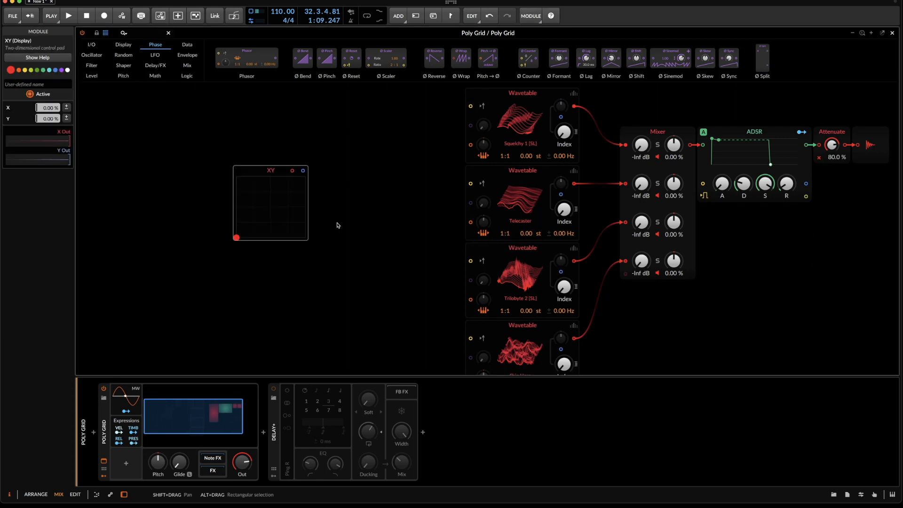
- Try moving the XY module's handle to about 57.3 % X and 63.9 % Y, and delete the module from the grid
{"action": "left_click_drag", "start_coordinate": [237, 238], "coordinate": [281, 195]}
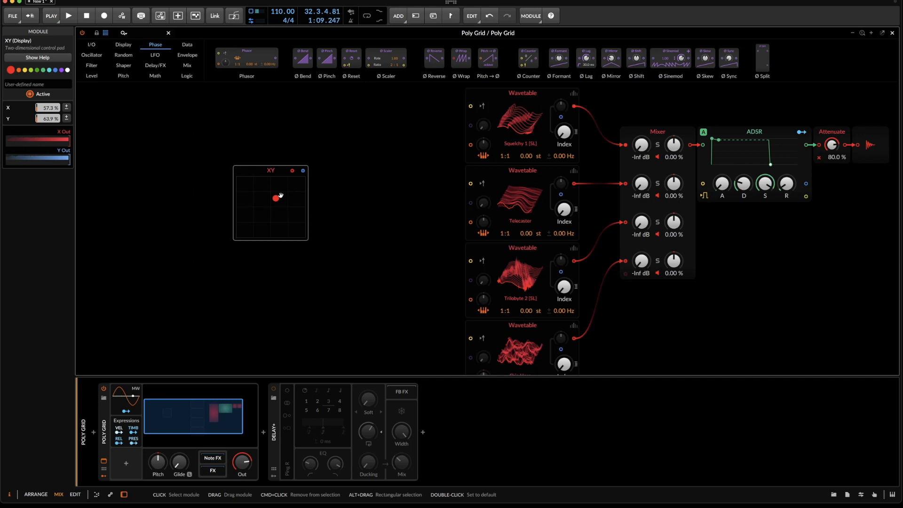
{"action": "left_click_drag", "start_coordinate": [303, 171], "coordinate": [359, 155]}
{"action": "left_click_drag", "start_coordinate": [197, 145], "coordinate": [360, 285]}
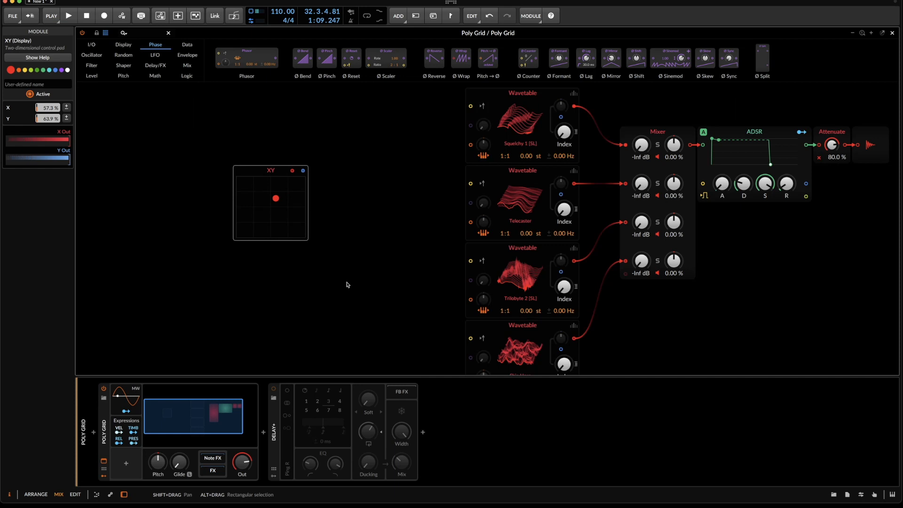
{"action": "key", "text": "Delete"}
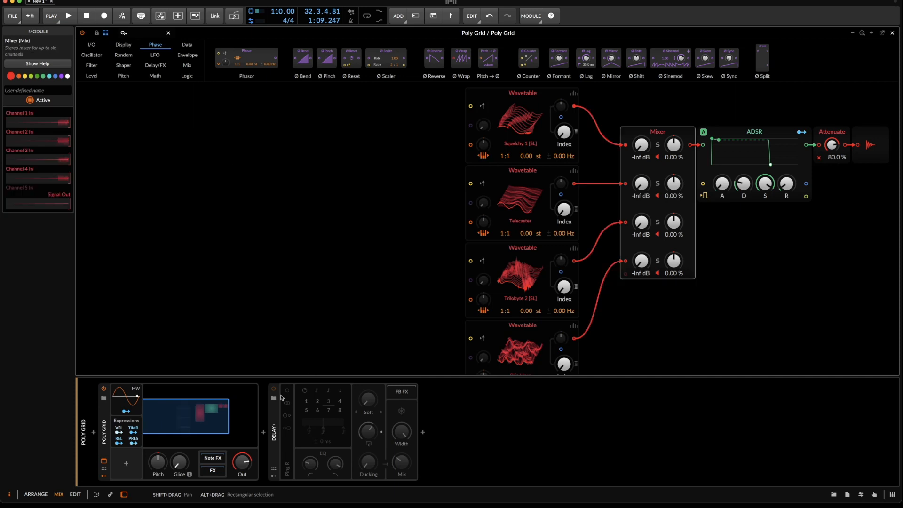
- Add a Vector-4 modulator to the Poly Grid device and expand its control pad
{"action": "left_click", "coordinate": [131, 464]}
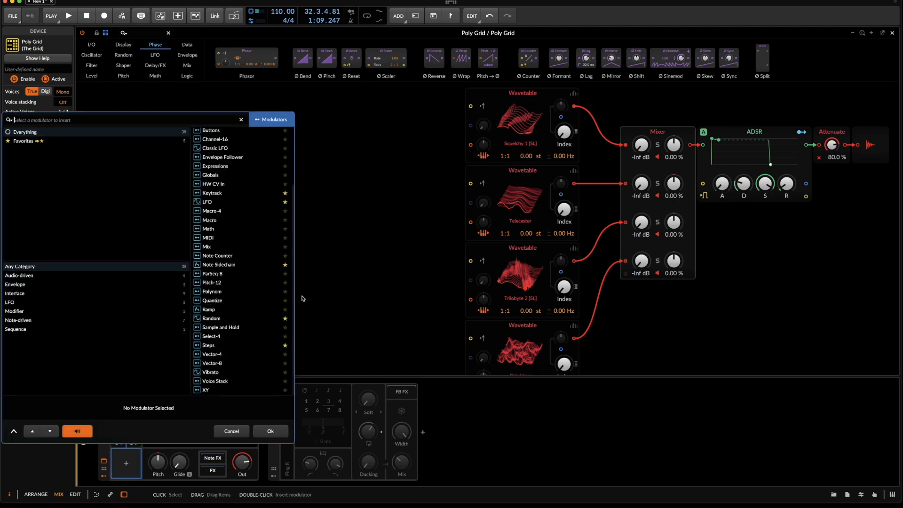
{"action": "left_click", "coordinate": [245, 353]}
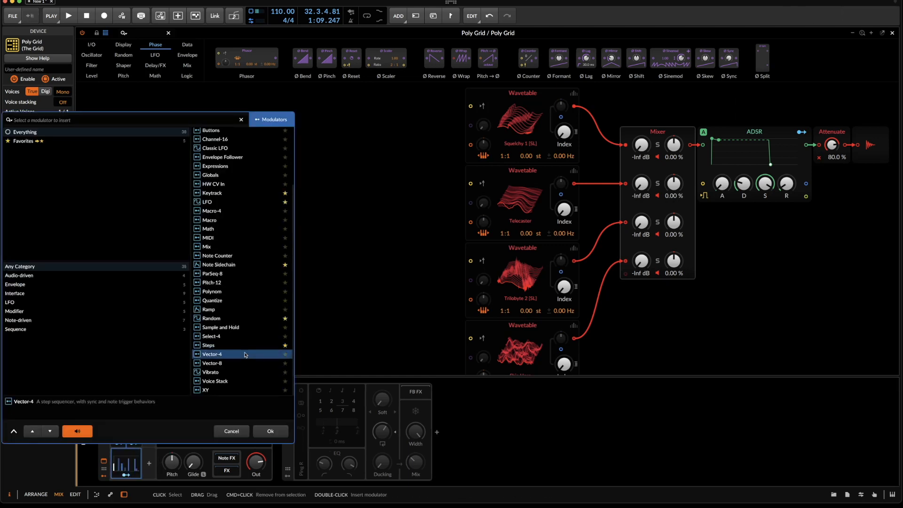
{"action": "left_click", "coordinate": [270, 431]}
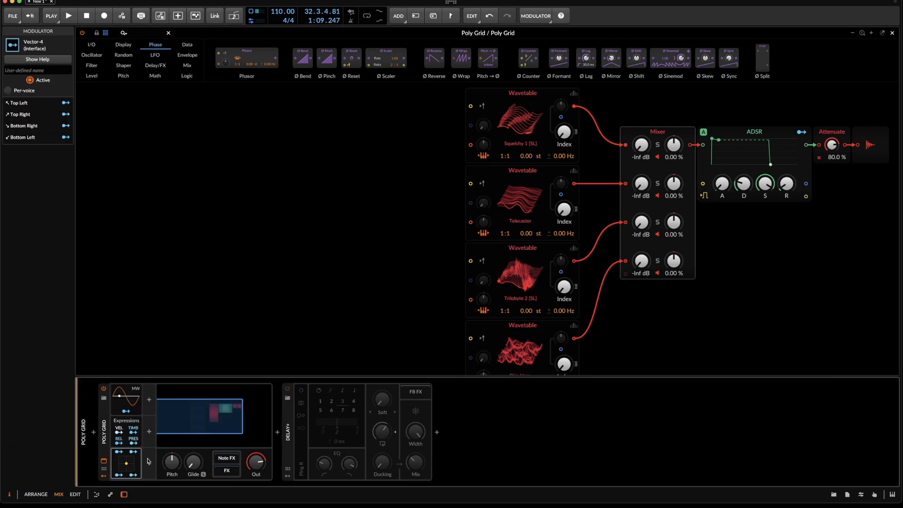
{"action": "left_click", "coordinate": [125, 464]}
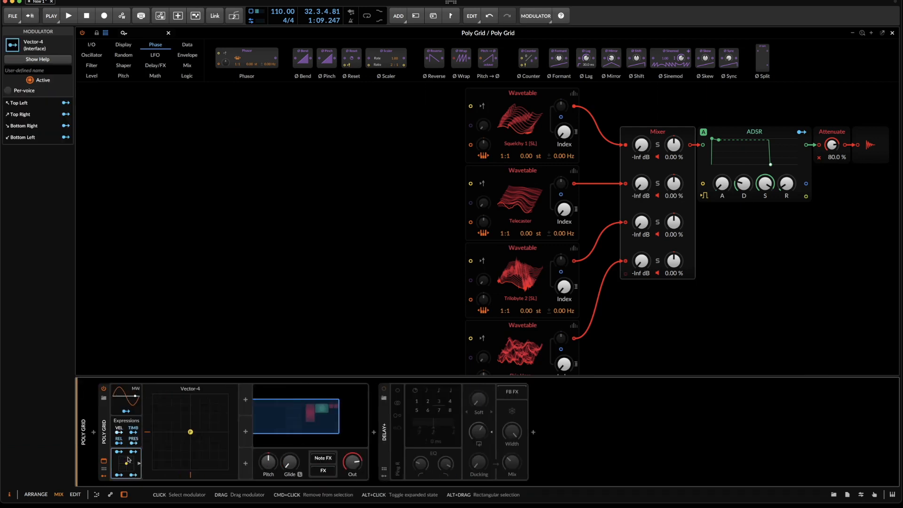
- Map Vector-4's Top Left, Top Right, Bottom Right and Bottom Left outputs to Mixer channel levels 1, 2, 3 and 4 respectively
{"action": "left_click", "coordinate": [119, 452]}
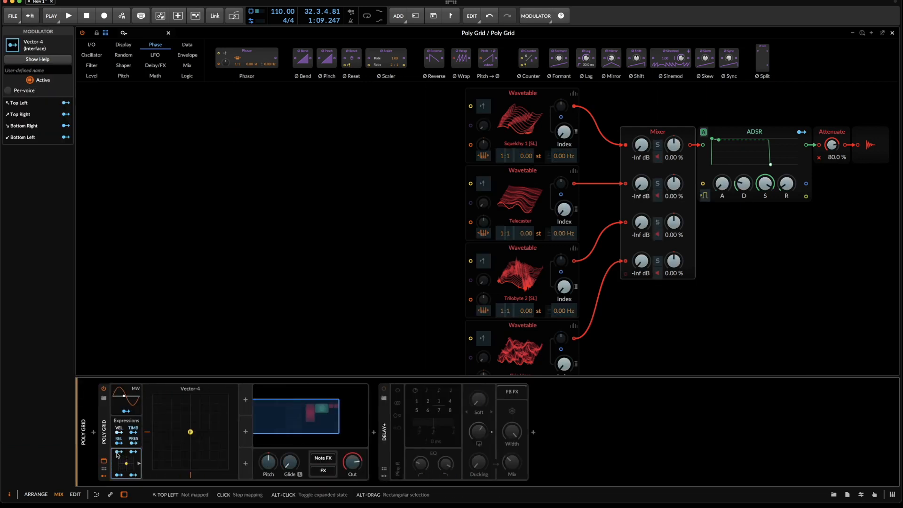
{"action": "left_click_drag", "start_coordinate": [644, 145], "coordinate": [643, 111]}
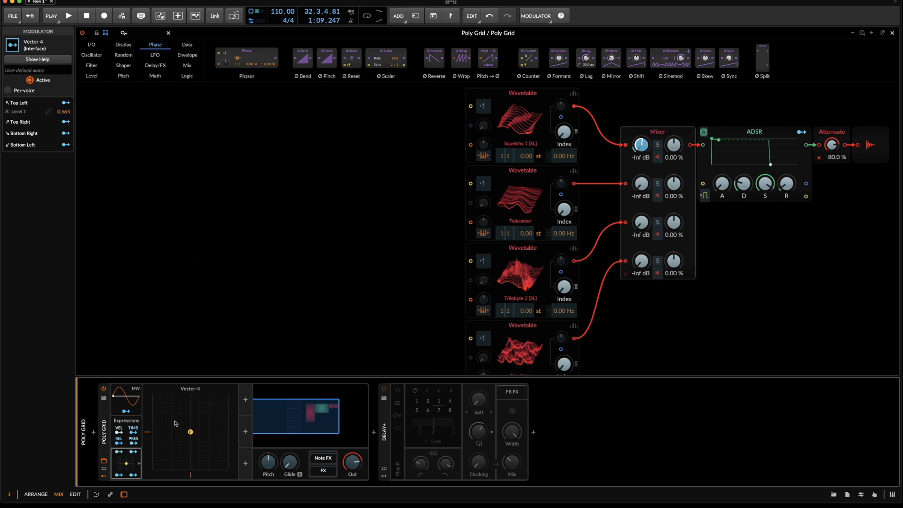
{"action": "left_click", "coordinate": [119, 452]}
{"action": "left_click_drag", "start_coordinate": [642, 184], "coordinate": [642, 159]}
{"action": "left_click", "coordinate": [133, 452]}
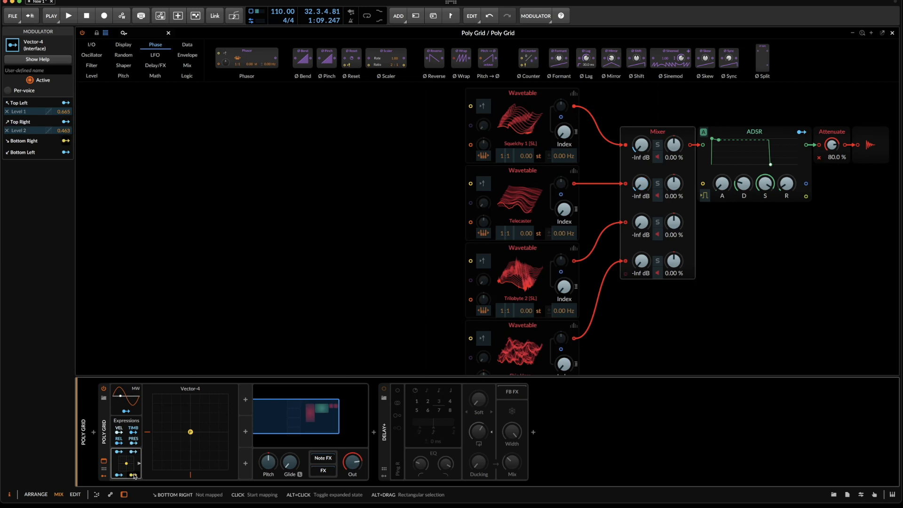
{"action": "left_click_drag", "start_coordinate": [642, 222], "coordinate": [641, 206]}
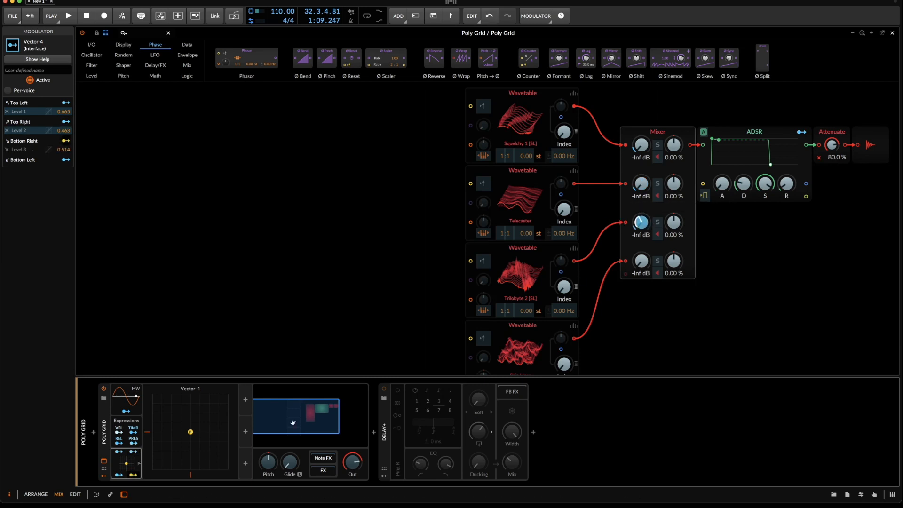
{"action": "left_click", "coordinate": [118, 475]}
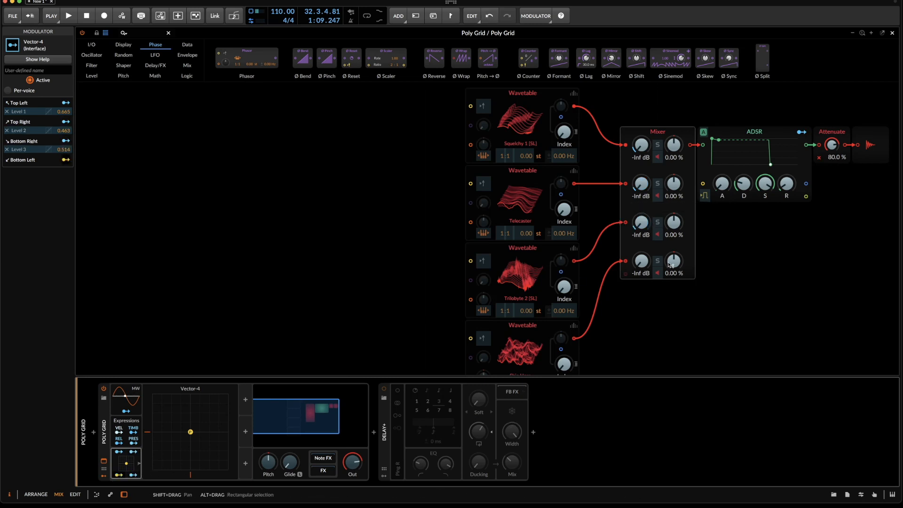
{"action": "left_click_drag", "start_coordinate": [641, 262], "coordinate": [641, 250]}
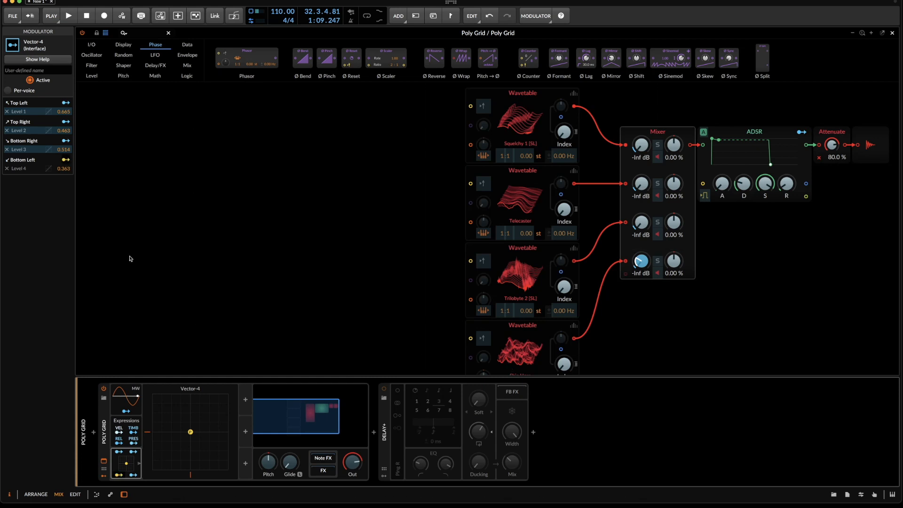
{"action": "left_click", "coordinate": [118, 475]}
- Set the modulation amount of all four Vector-4 level mappings to 1 and test the vector point
{"action": "double_click", "coordinate": [64, 113]}
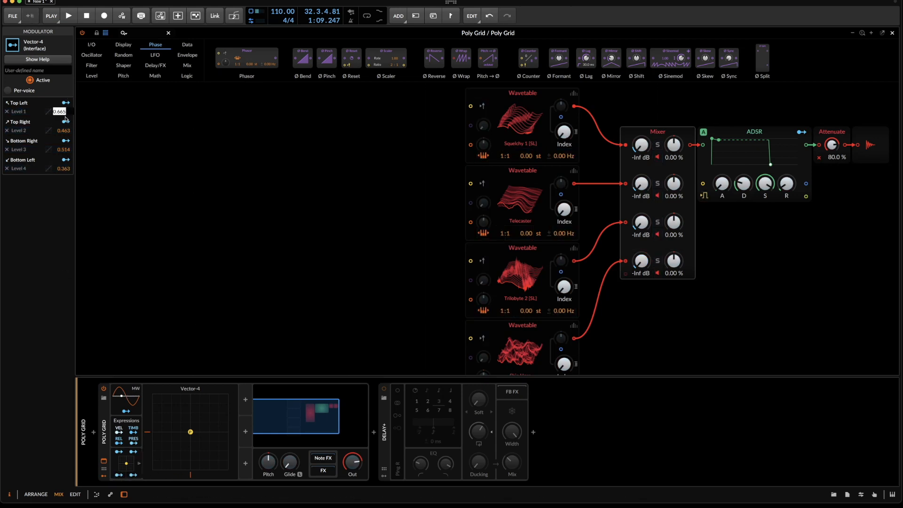
{"action": "type", "text": "1"}
{"action": "key", "text": "Return"}
{"action": "double_click", "coordinate": [67, 131]}
{"action": "type", "text": "1"}
{"action": "key", "text": "Return"}
{"action": "double_click", "coordinate": [63, 149]}
{"action": "type", "text": "1"}
{"action": "key", "text": "Return"}
{"action": "double_click", "coordinate": [64, 168]}
{"action": "type", "text": "1"}
{"action": "key", "text": "Return"}
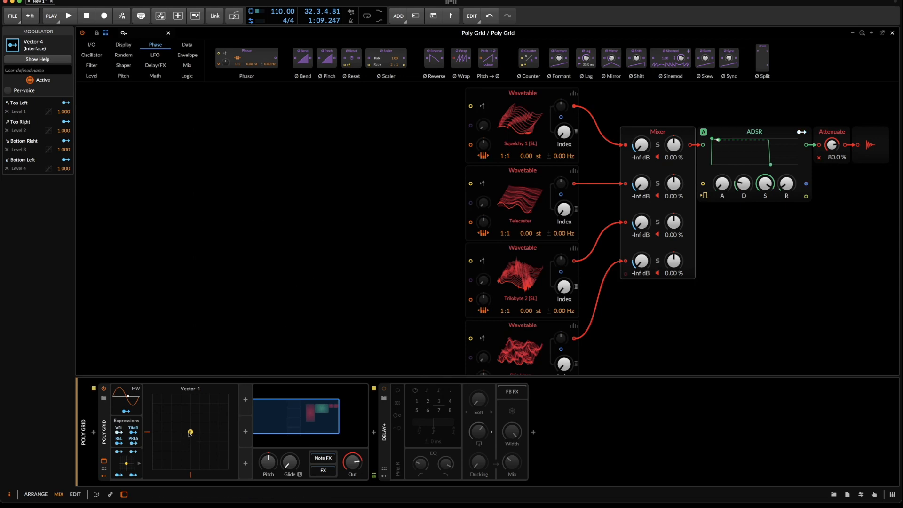
{"action": "mouse_move", "coordinate": [189, 431]}
{"action": "left_mouse_down"}
{"action": "mouse_move", "coordinate": [164, 401]}
{"action": "mouse_move", "coordinate": [211, 400]}
{"action": "mouse_move", "coordinate": [227, 457]}
{"action": "mouse_move", "coordinate": [182, 463]}
{"action": "mouse_move", "coordinate": [170, 443]}
{"action": "mouse_move", "coordinate": [213, 444]}
{"action": "mouse_move", "coordinate": [180, 405]}
{"action": "mouse_move", "coordinate": [191, 437]}
{"action": "mouse_move", "coordinate": [227, 394]}
{"action": "mouse_move", "coordinate": [182, 384]}
{"action": "mouse_move", "coordinate": [190, 440]}
{"action": "mouse_move", "coordinate": [206, 401]}
{"action": "mouse_move", "coordinate": [190, 432]}
{"action": "left_mouse_up"}
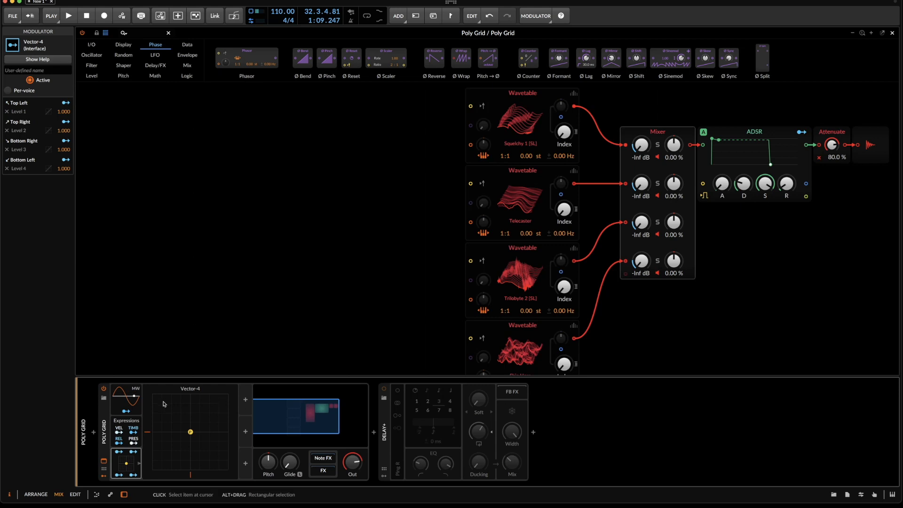
- Set all four Vector-4 level mappings to the Logarithmic curve and test the vector point, resetting it to the centre
{"action": "left_click", "coordinate": [49, 111]}
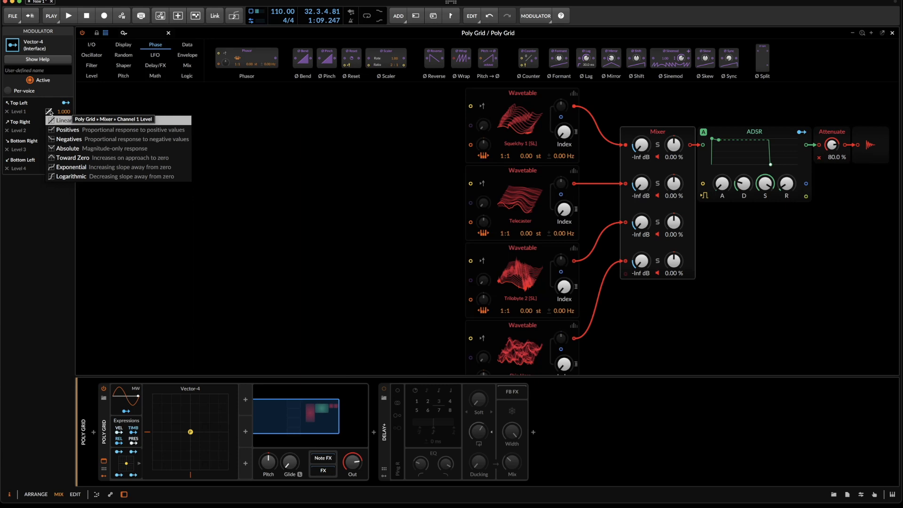
{"action": "left_click", "coordinate": [72, 177]}
{"action": "left_click", "coordinate": [49, 130]}
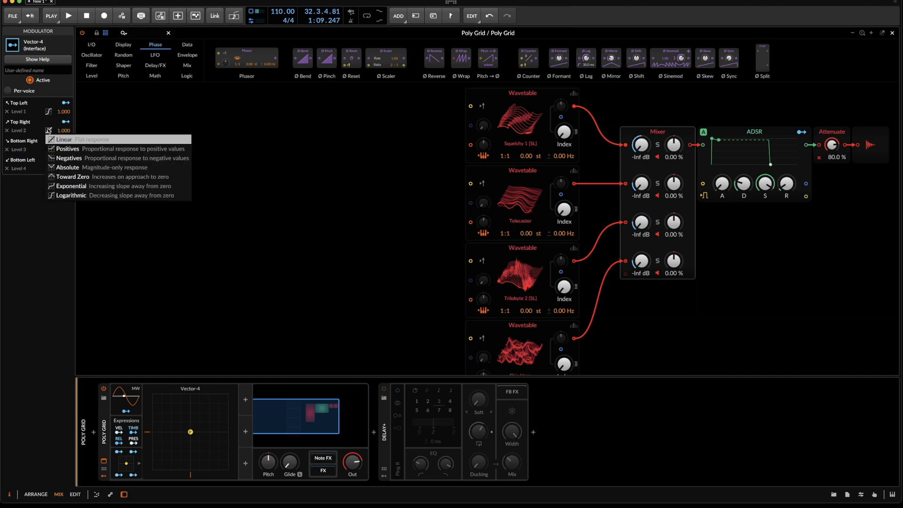
{"action": "left_click", "coordinate": [71, 197]}
{"action": "left_click", "coordinate": [49, 149]}
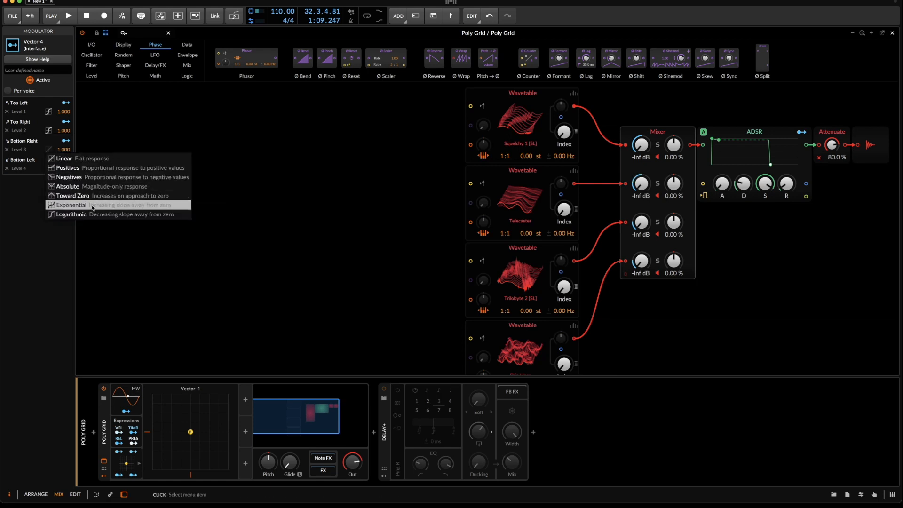
{"action": "left_click", "coordinate": [73, 214]}
{"action": "left_click", "coordinate": [49, 168]}
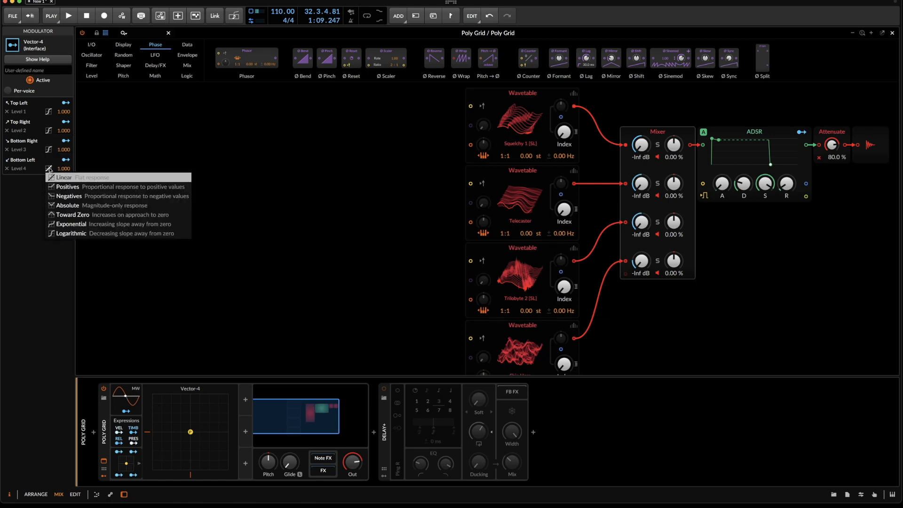
{"action": "left_click", "coordinate": [117, 233]}
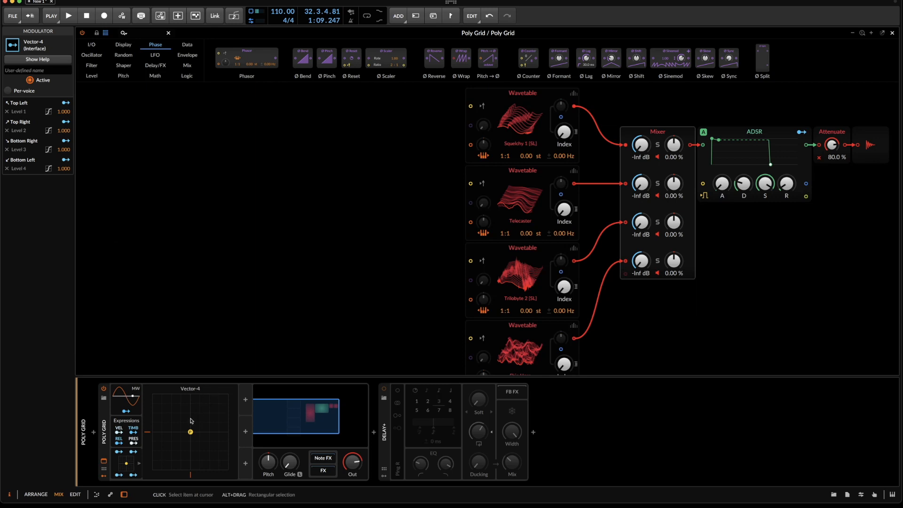
{"action": "left_click_drag", "start_coordinate": [190, 431], "coordinate": [186, 410]}
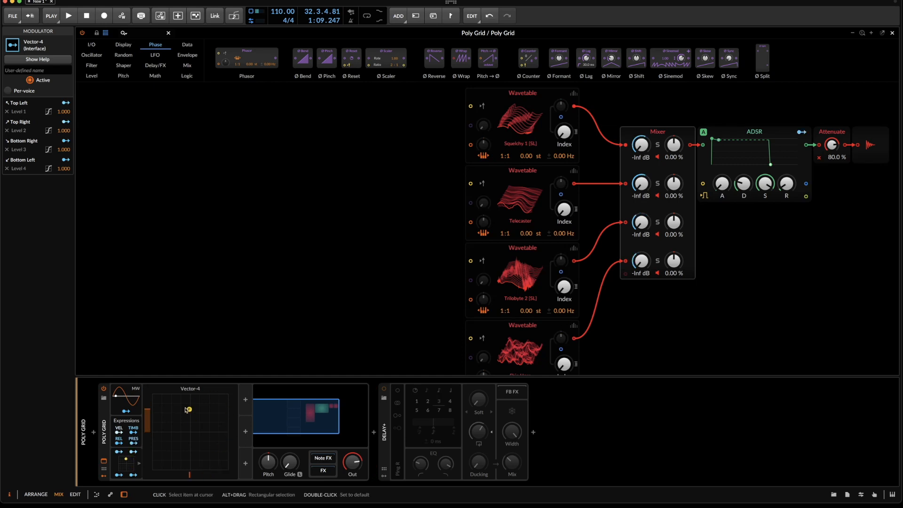
{"action": "double_click", "coordinate": [191, 413]}
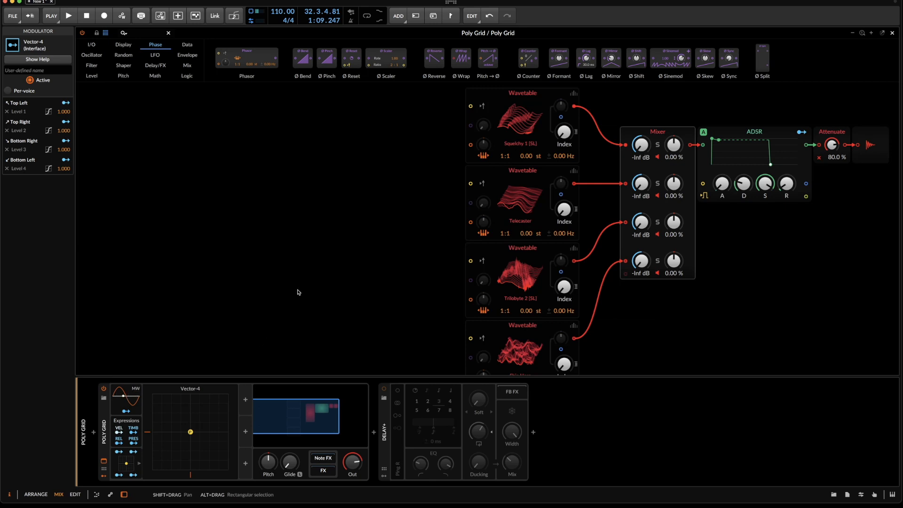
- Insert an LFO module in the empty grid area before the Wavetable oscillators
{"action": "scroll", "coordinate": [298, 292], "scroll_direction": "left", "scroll_amount": 5}
{"action": "scroll", "coordinate": [298, 292], "scroll_direction": "right", "scroll_amount": 10}
{"action": "scroll", "coordinate": [298, 292], "scroll_direction": "left", "scroll_amount": 9}
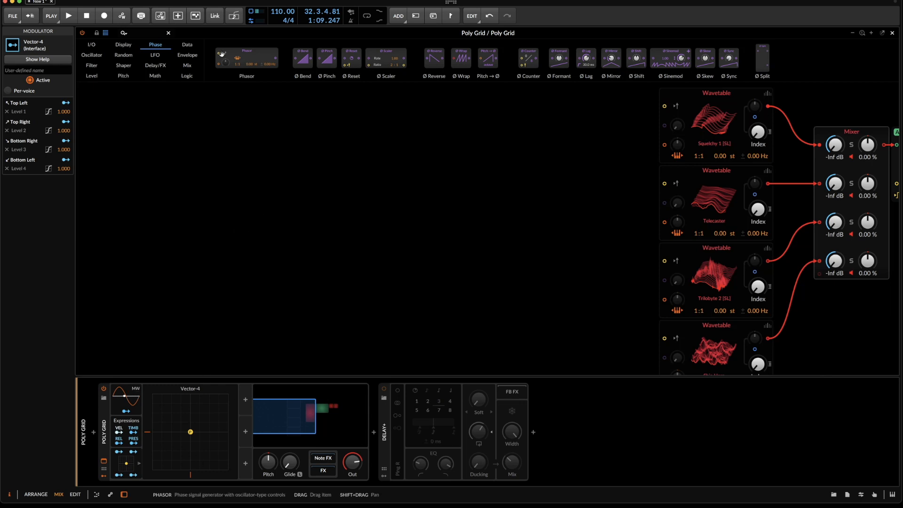
{"action": "left_click", "coordinate": [155, 54]}
{"action": "left_click_drag", "start_coordinate": [239, 54], "coordinate": [289, 200]}
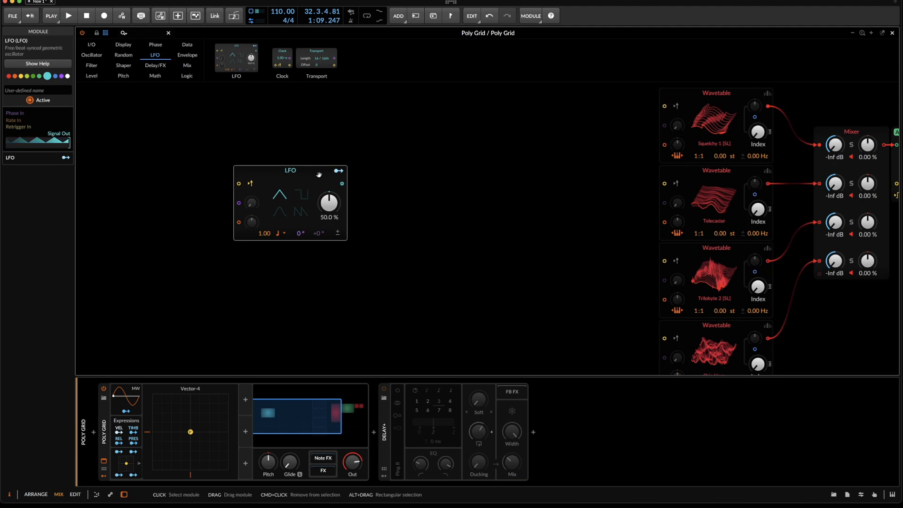
- Map the LFO to Vector-4's Y position with an amount of 0.736 and switch the LFO to bipolar
{"action": "left_click", "coordinate": [337, 173]}
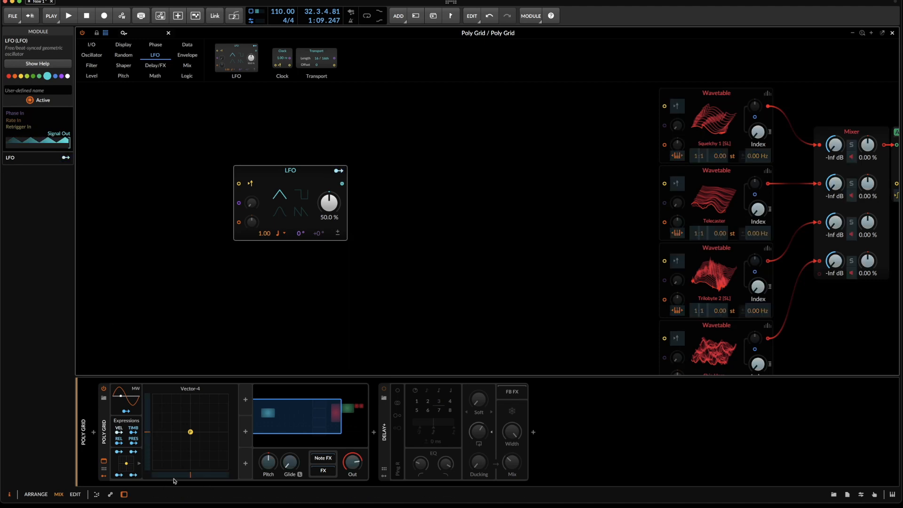
{"action": "left_click_drag", "start_coordinate": [149, 441], "coordinate": [149, 403]}
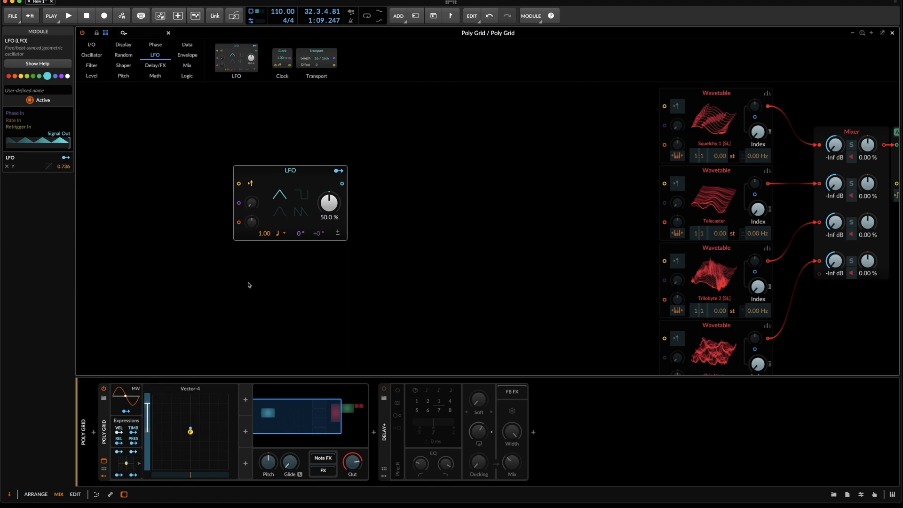
{"action": "left_click", "coordinate": [337, 235]}
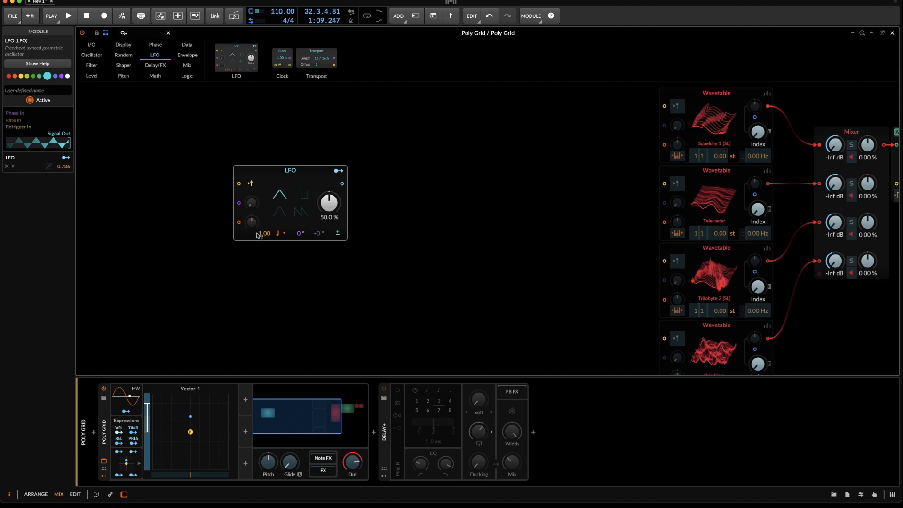
- Set the LFO's rate to 1.44, its waveshape to Sine and its right-channel phase offset to -90°
{"action": "mouse_move", "coordinate": [266, 234]}
{"action": "left_mouse_down"}
{"action": "mouse_move", "coordinate": [266, 247]}
{"action": "mouse_move", "coordinate": [267, 225]}
{"action": "left_mouse_up"}
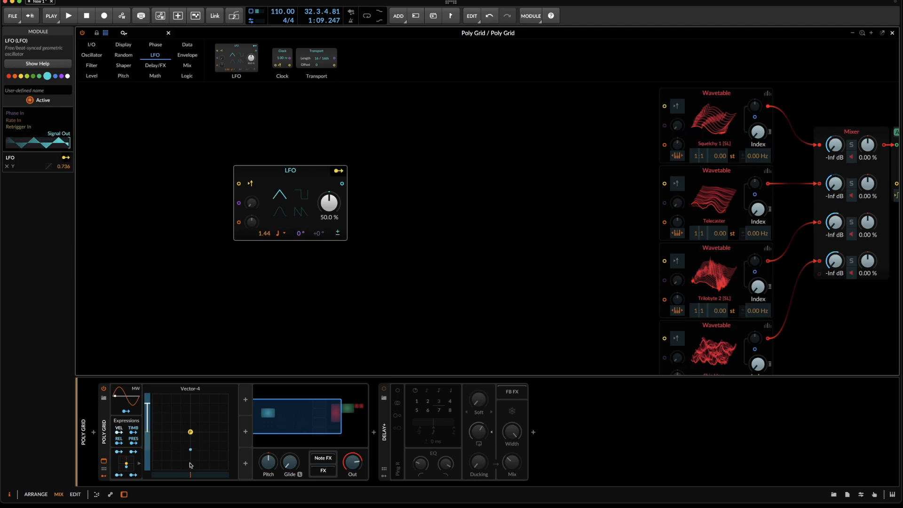
{"action": "left_click", "coordinate": [280, 215]}
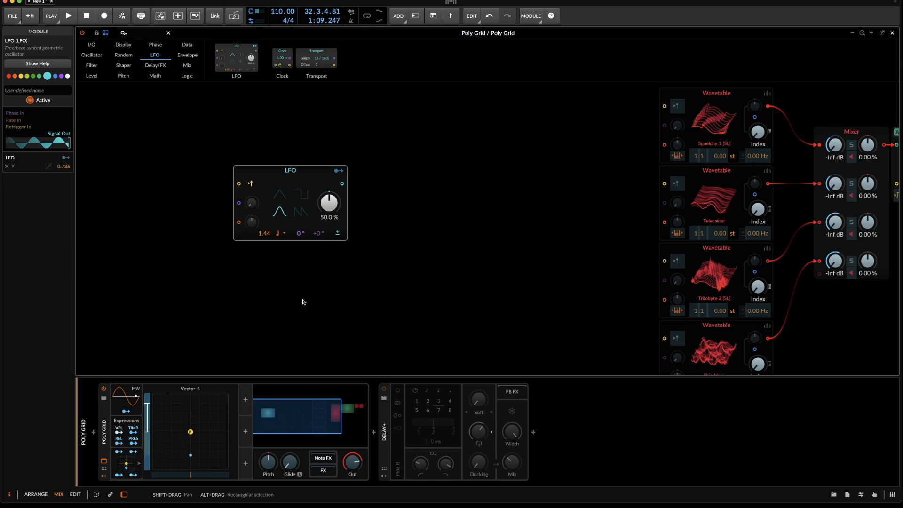
{"action": "left_click", "coordinate": [320, 235], "text": "super"}
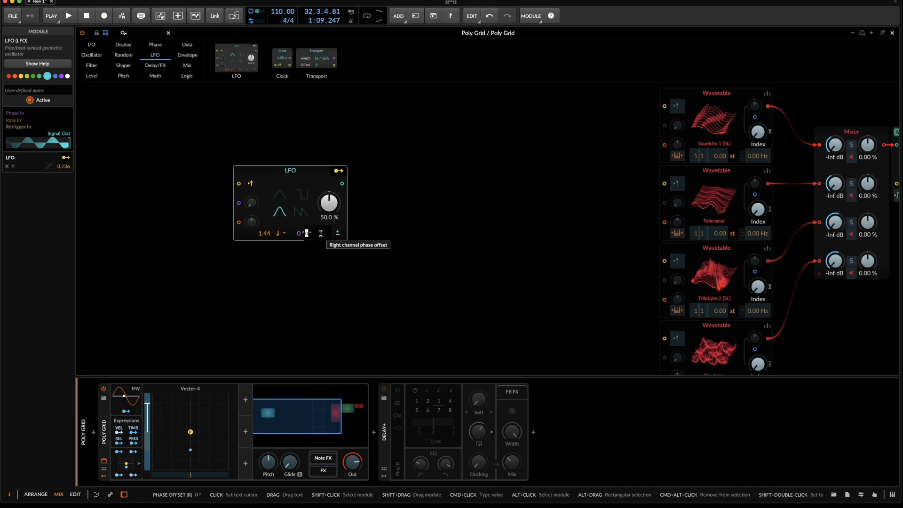
{"action": "type", "text": "-90"}
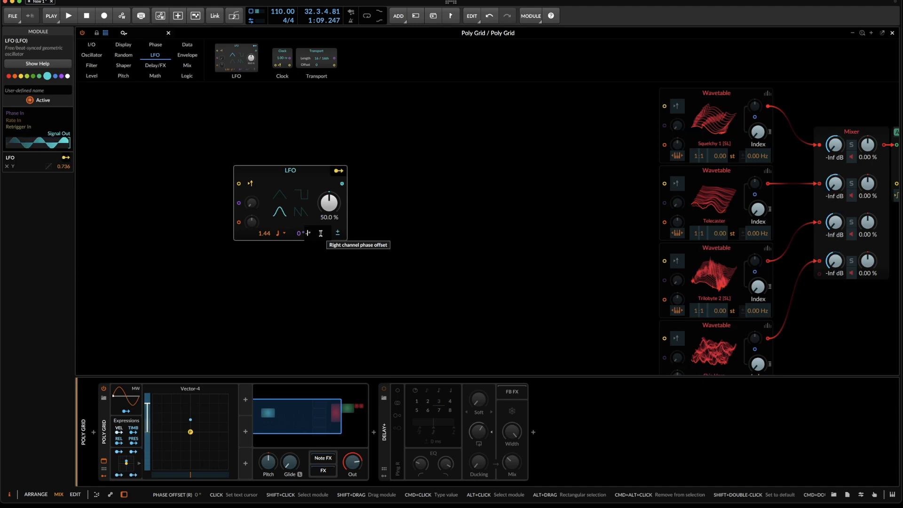
{"action": "key", "text": "Return"}
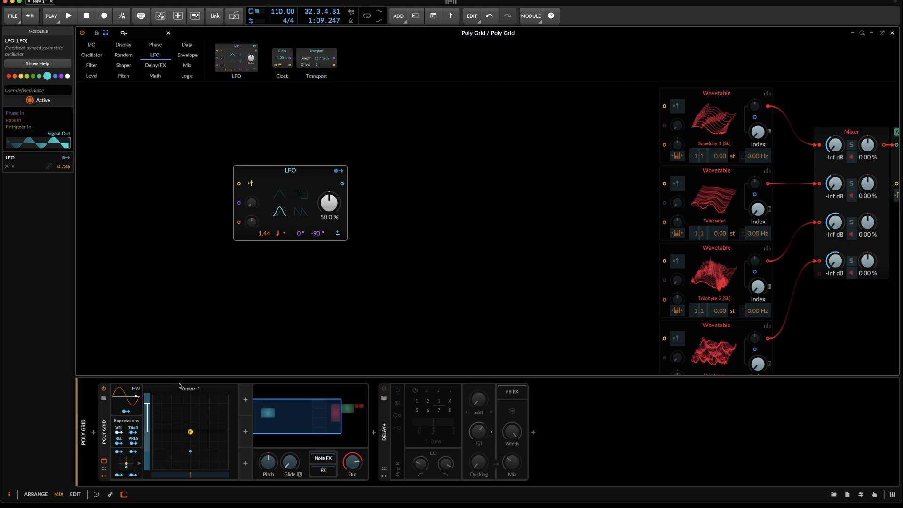
- Exit modulation mapping and remove the LFO's mapping to Vector-4's Y position
{"action": "left_click", "coordinate": [342, 172]}
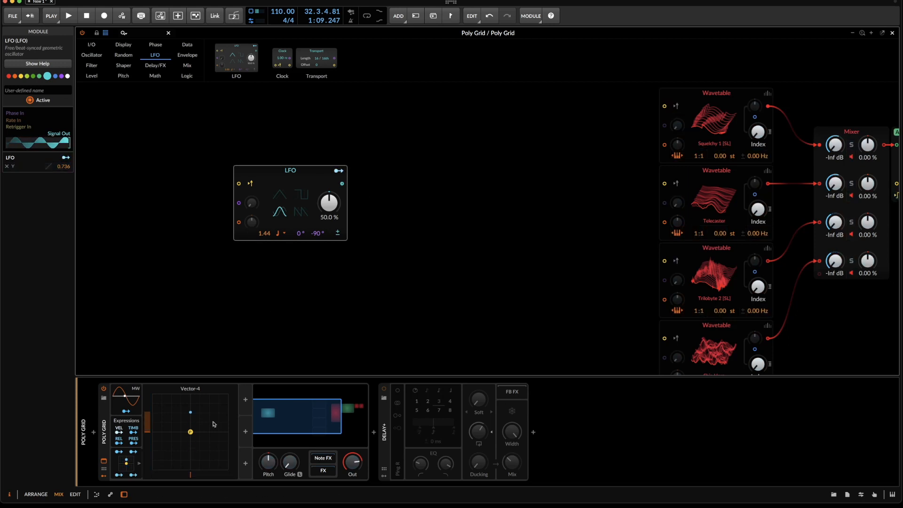
{"action": "left_click", "coordinate": [343, 173]}
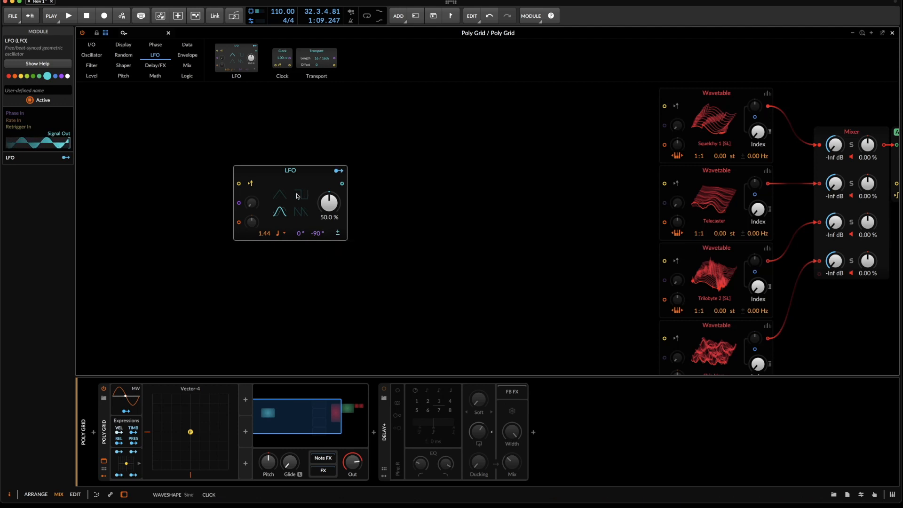
- Attach a Stereo Split to the LFO's output and route its L and R outputs into two new Modulator Out modules
{"action": "left_click", "coordinate": [185, 66]}
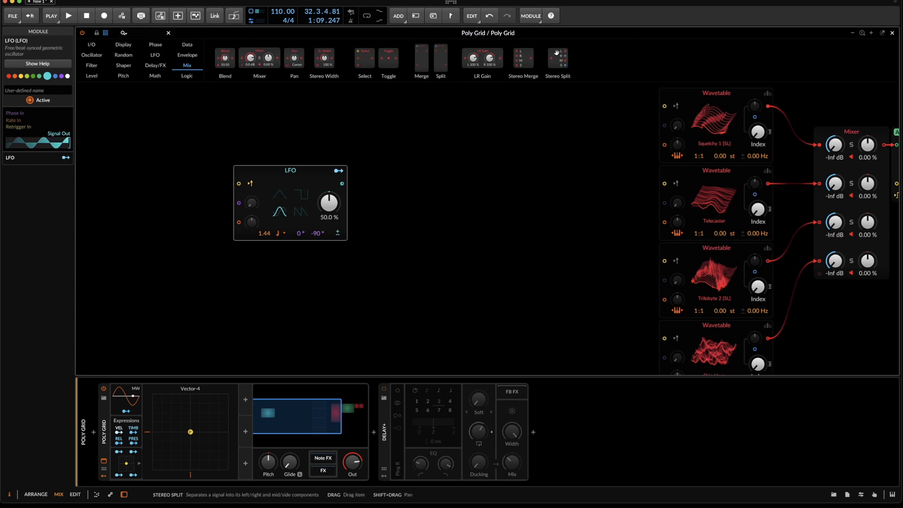
{"action": "left_click_drag", "start_coordinate": [557, 53], "coordinate": [345, 184]}
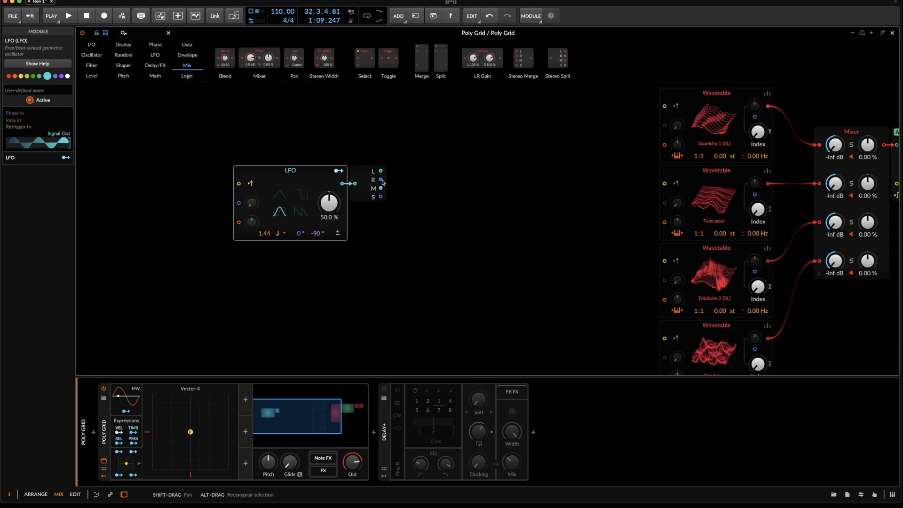
{"action": "right_click", "coordinate": [416, 130]}
{"action": "mouse_move", "coordinate": [447, 158]}
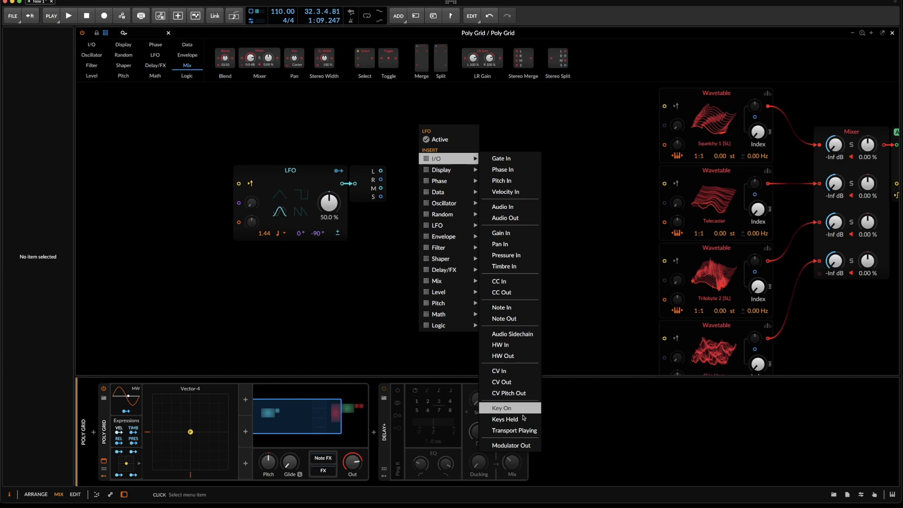
{"action": "left_click", "coordinate": [526, 445]}
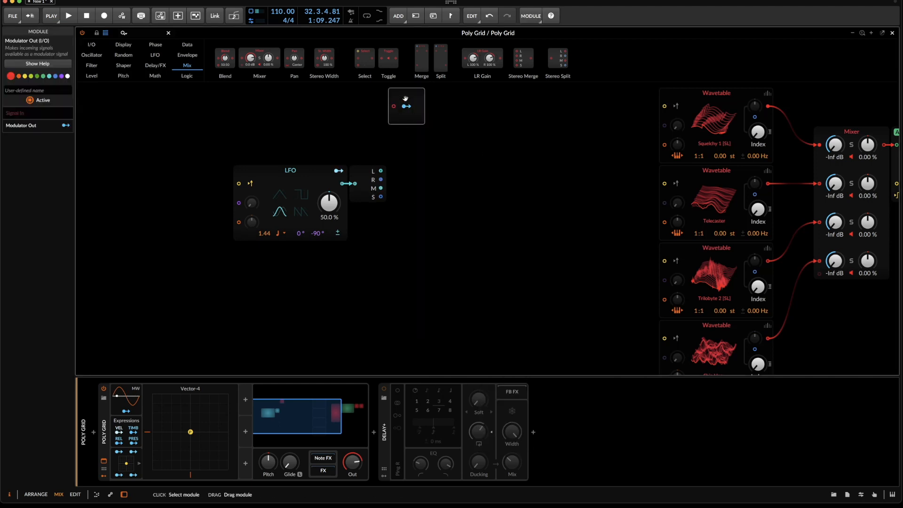
{"action": "left_click_drag", "start_coordinate": [405, 108], "coordinate": [405, 146]}
{"action": "key", "text": "super+d"}
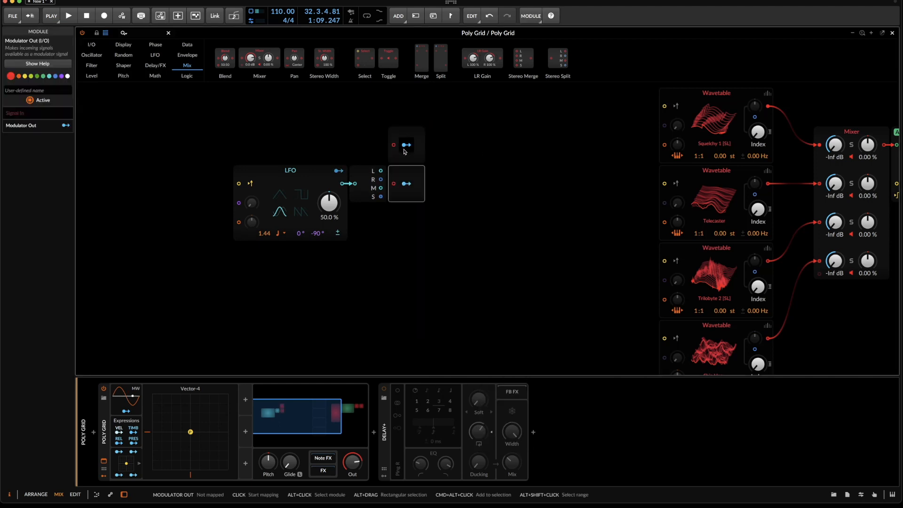
{"action": "left_click_drag", "start_coordinate": [381, 171], "coordinate": [393, 145]}
{"action": "left_click_drag", "start_coordinate": [382, 181], "coordinate": [393, 184]}
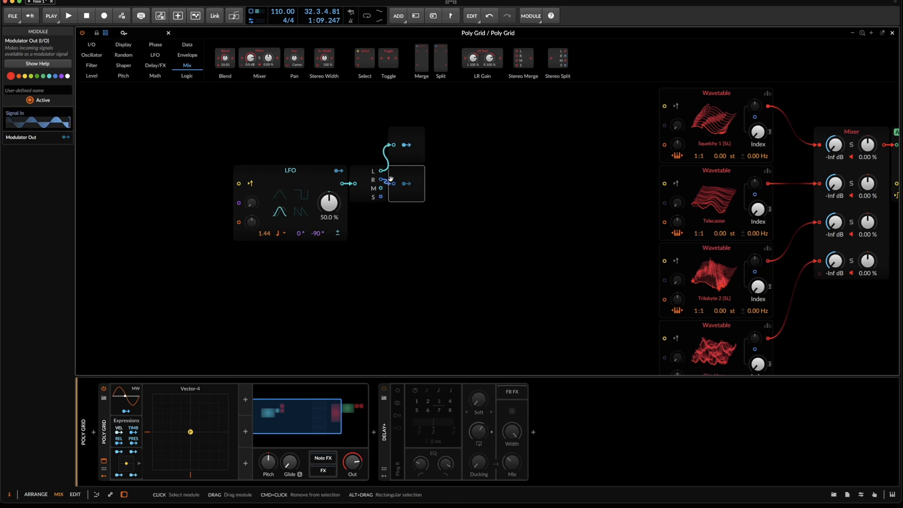
- Map the L-fed Modulator Out to Vector-4's Y position and the R-fed one to its X position, each with an amount of 1.000
{"action": "left_click", "coordinate": [406, 145]}
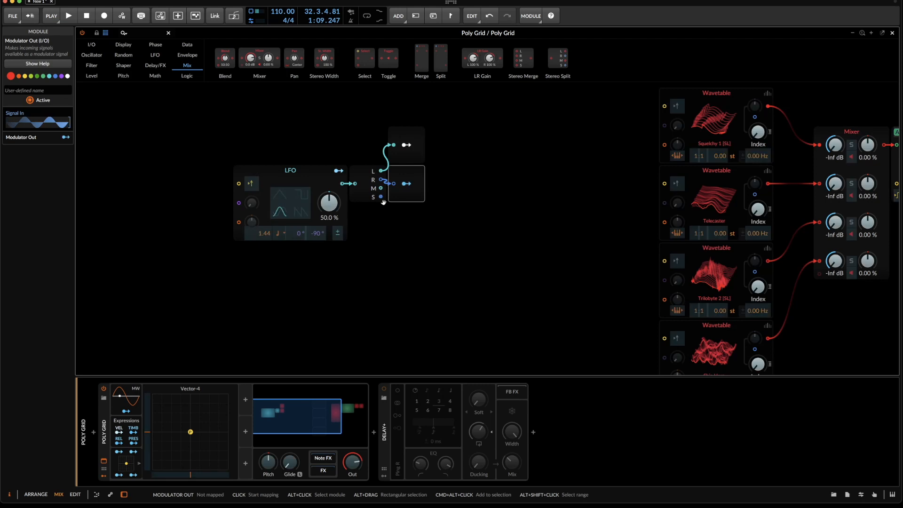
{"action": "left_click", "coordinate": [147, 433]}
{"action": "left_click_drag", "start_coordinate": [147, 435], "coordinate": [146, 408]}
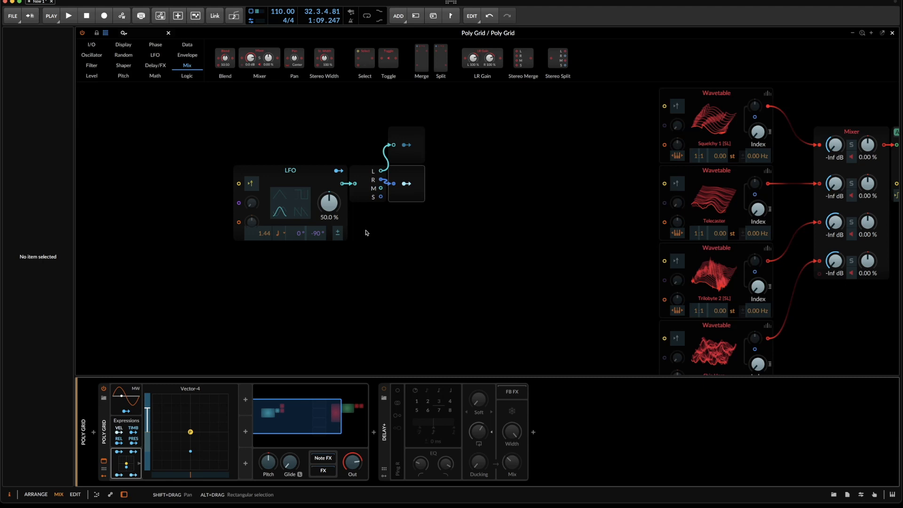
{"action": "left_click_drag", "start_coordinate": [190, 475], "coordinate": [215, 475]}
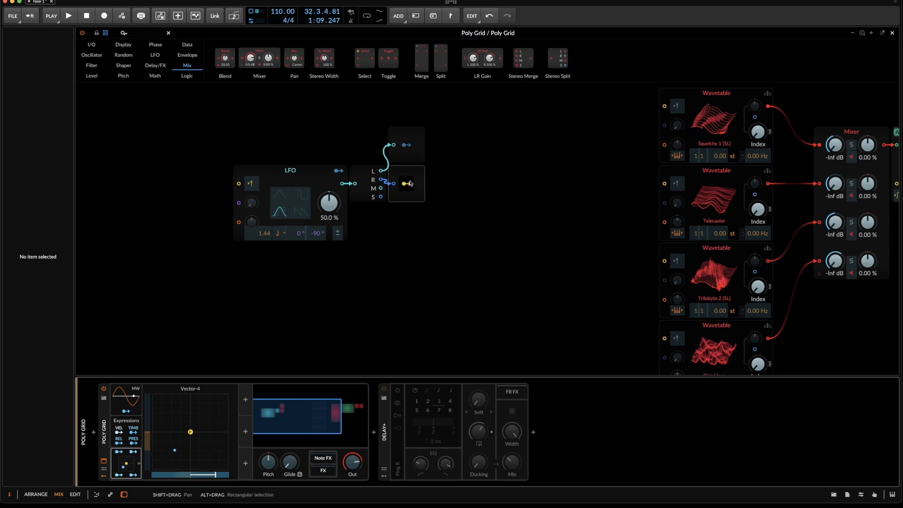
{"action": "left_click", "coordinate": [406, 146]}
{"action": "double_click", "coordinate": [61, 147]}
{"action": "key", "text": "Escape"}
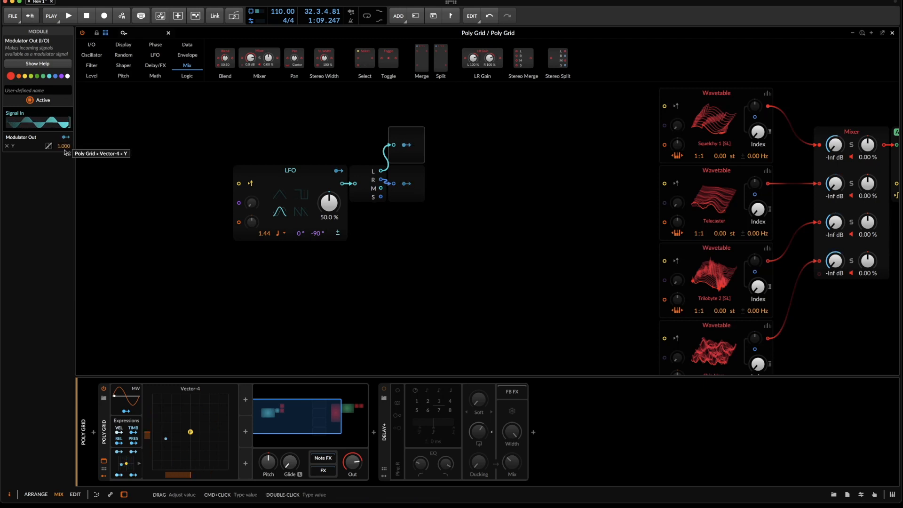
{"action": "left_click", "coordinate": [399, 173]}
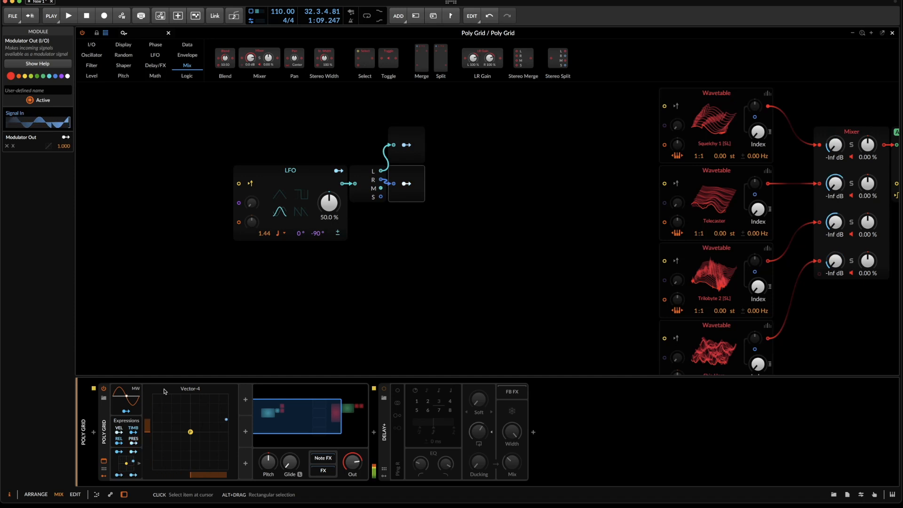
- Change the LFO's timebase to Hertz and set its rate to 1.67
{"action": "left_click", "coordinate": [284, 233]}
{"action": "left_click", "coordinate": [277, 245]}
{"action": "left_click_drag", "start_coordinate": [275, 236], "coordinate": [263, 235]}
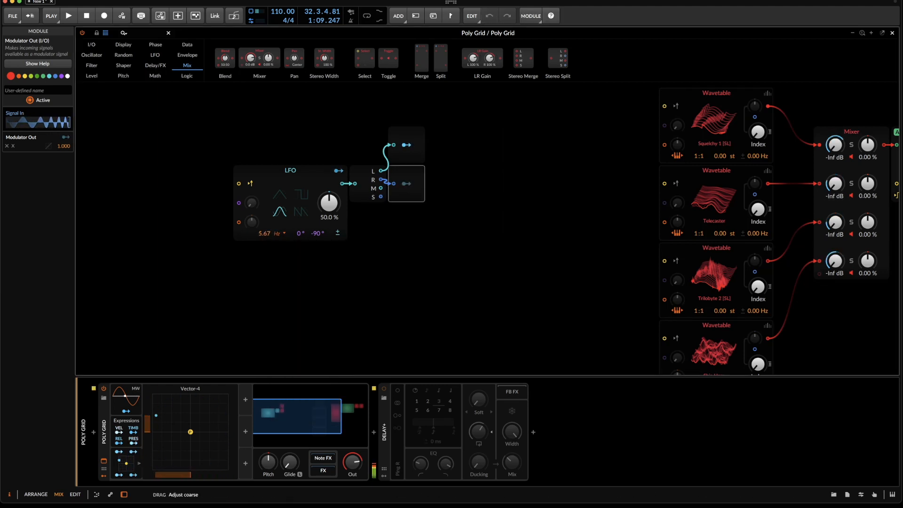
{"action": "left_click_drag", "start_coordinate": [264, 235], "coordinate": [264, 229]}
{"action": "left_click_drag", "start_coordinate": [264, 229], "coordinate": [260, 233]}
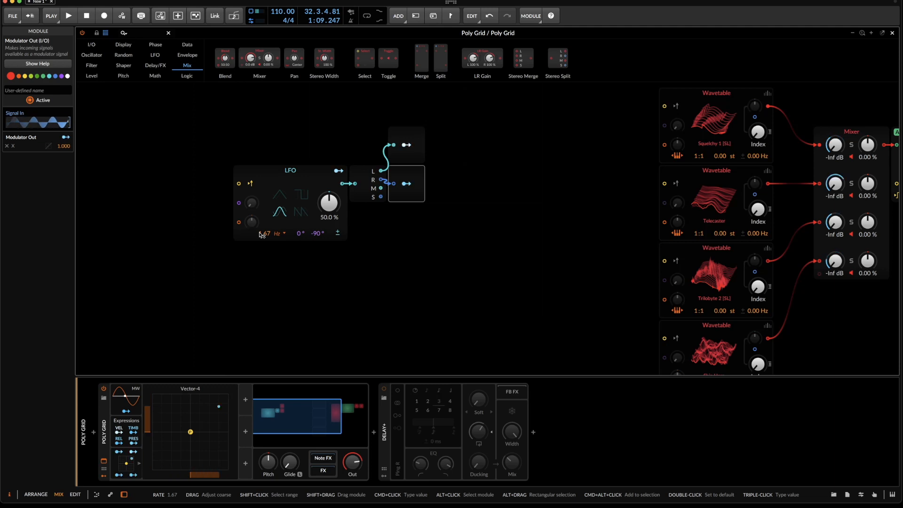
- Set the Poly Grid device's voices to Mono
{"action": "left_click_drag", "start_coordinate": [156, 127], "coordinate": [193, 163]}
{"action": "left_click_drag", "start_coordinate": [70, 93], "coordinate": [69, 93]}
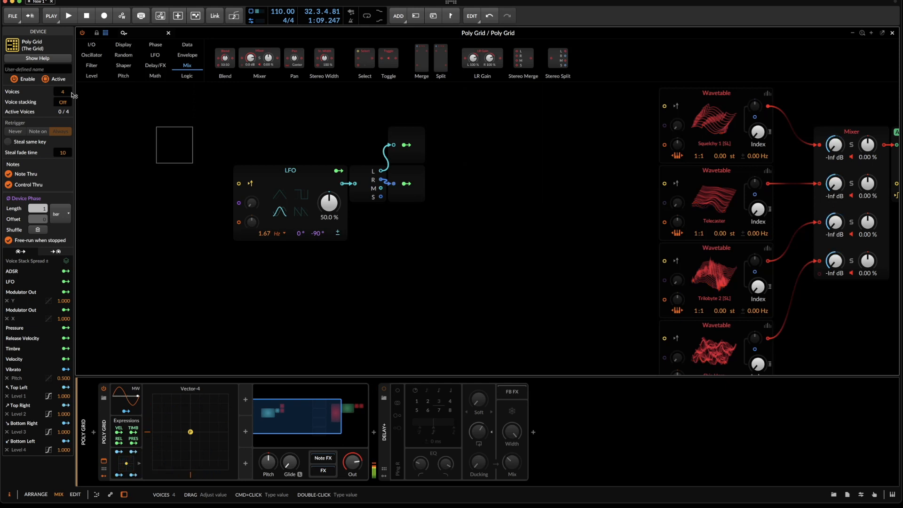
{"action": "left_click_drag", "start_coordinate": [65, 92], "coordinate": [65, 115]}
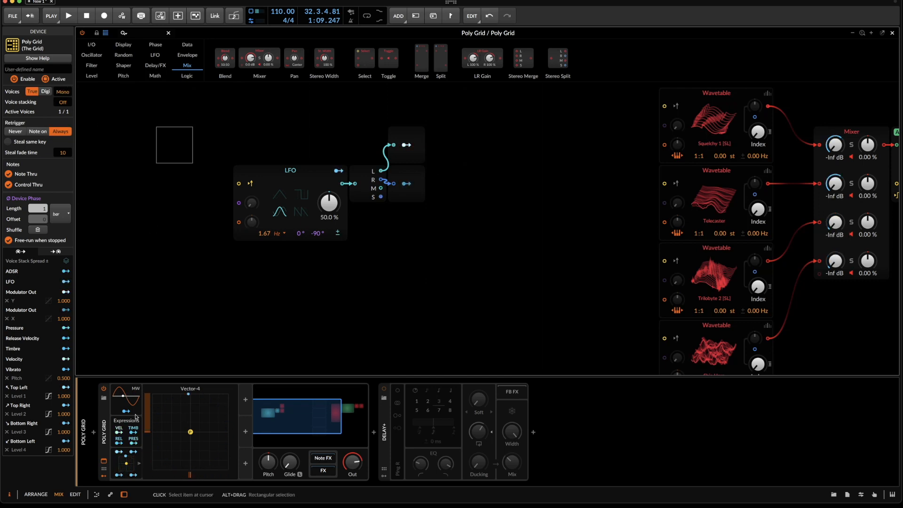
- Insert an Attenuate module between the LFO and the Stereo Split, and realign the L-fed Modulator Out above the R-fed one
{"action": "right_click", "coordinate": [273, 111]}
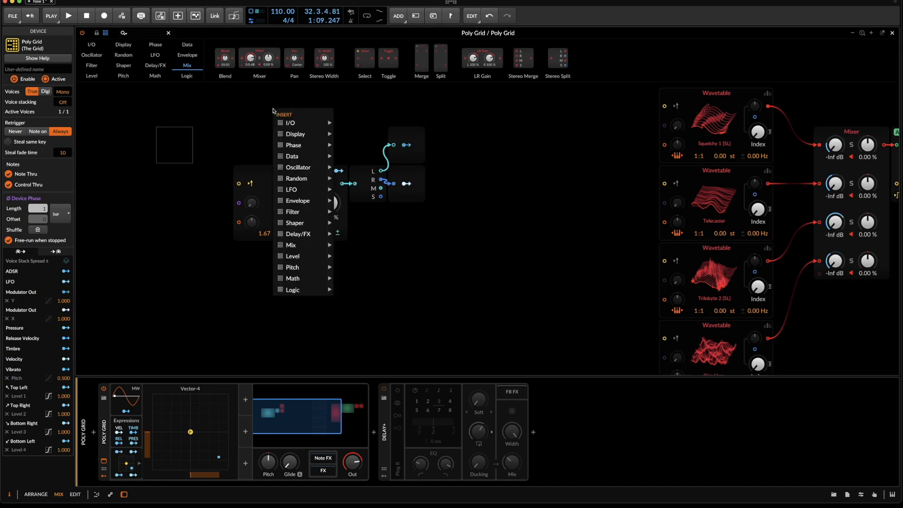
{"action": "mouse_move", "coordinate": [322, 260]}
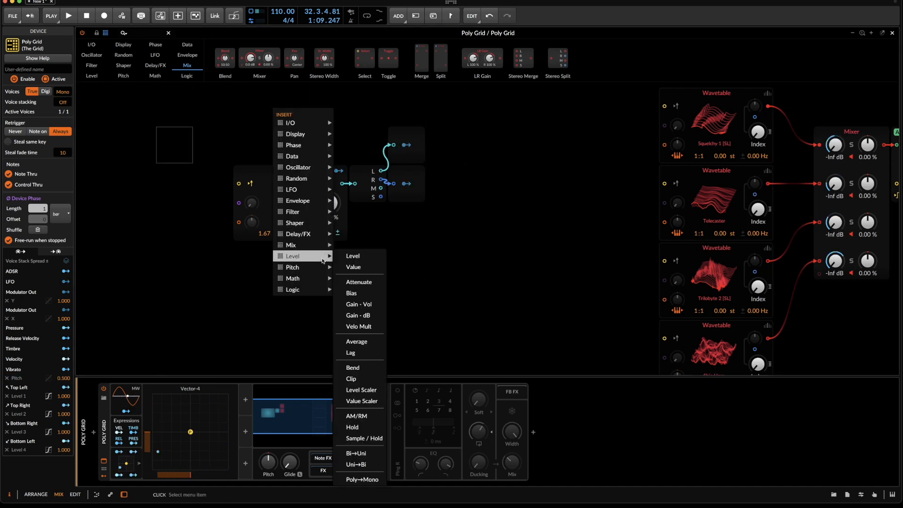
{"action": "left_click", "coordinate": [359, 281]}
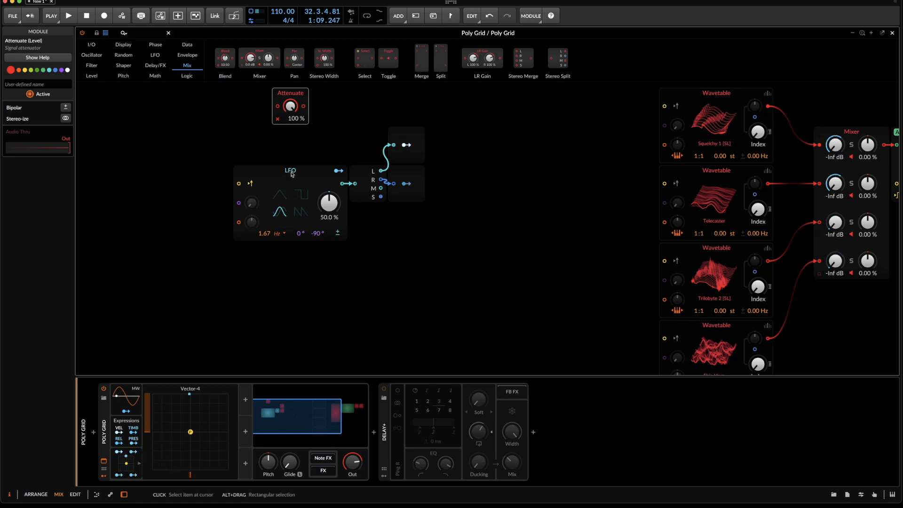
{"action": "left_click_drag", "start_coordinate": [291, 94], "coordinate": [361, 184]}
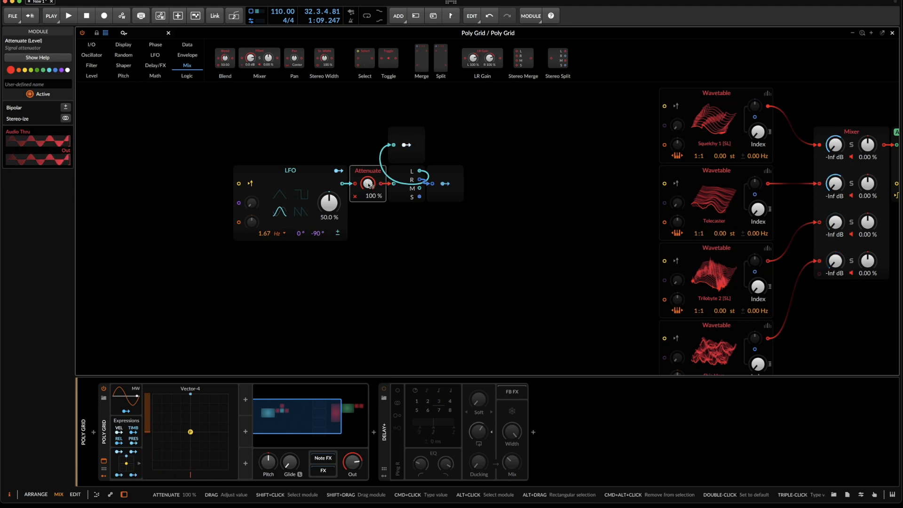
{"action": "left_click_drag", "start_coordinate": [404, 134], "coordinate": [439, 138]}
- Lower the Attenuate module's amount to 24.4 %
{"action": "left_click_drag", "start_coordinate": [376, 183], "coordinate": [376, 195]}
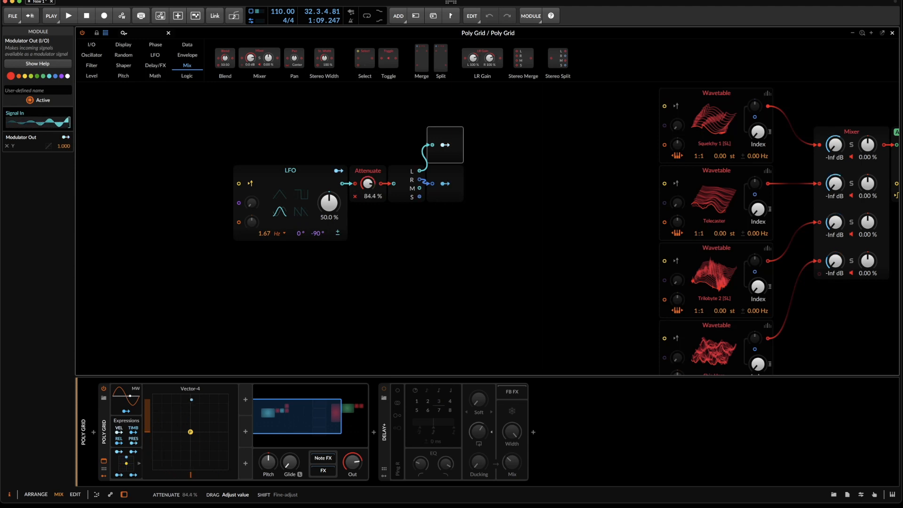
{"action": "mouse_move", "coordinate": [368, 183]}
{"action": "left_mouse_down"}
{"action": "mouse_move", "coordinate": [368, 204]}
{"action": "mouse_move", "coordinate": [368, 174]}
{"action": "mouse_move", "coordinate": [367, 189]}
{"action": "left_mouse_up"}
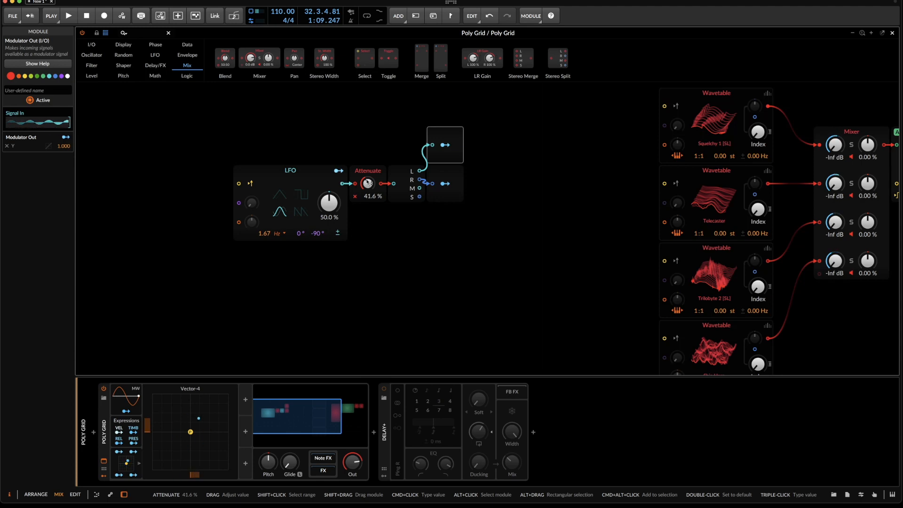
{"action": "left_click_drag", "start_coordinate": [367, 183], "coordinate": [368, 207]}
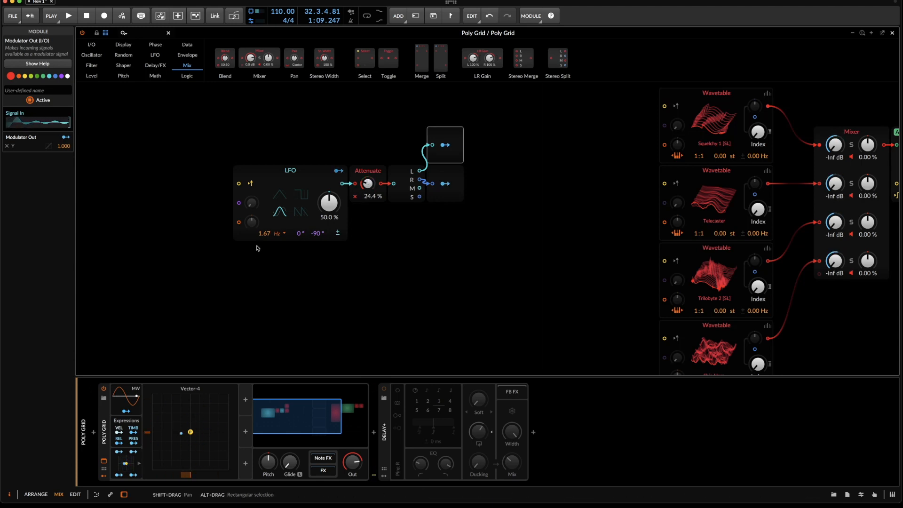
- Reduce the LFO's rate to 0.00 and change its timebase to Kilohertz
{"action": "left_click_drag", "start_coordinate": [263, 234], "coordinate": [262, 248]}
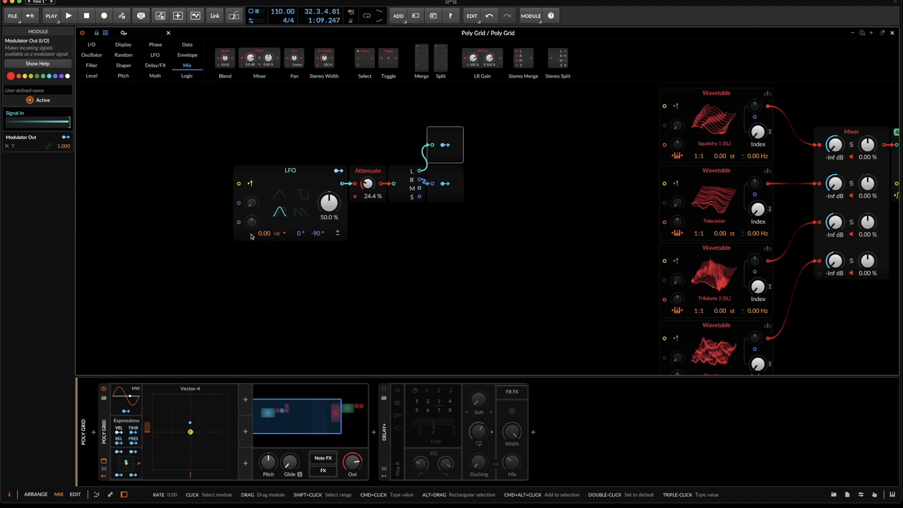
{"action": "left_click_drag", "start_coordinate": [261, 236], "coordinate": [260, 240]}
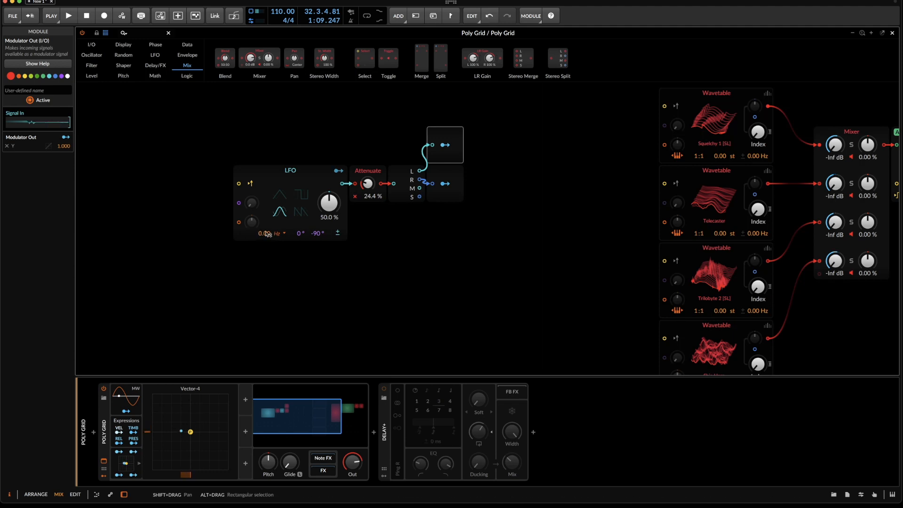
{"action": "left_click", "coordinate": [157, 45]}
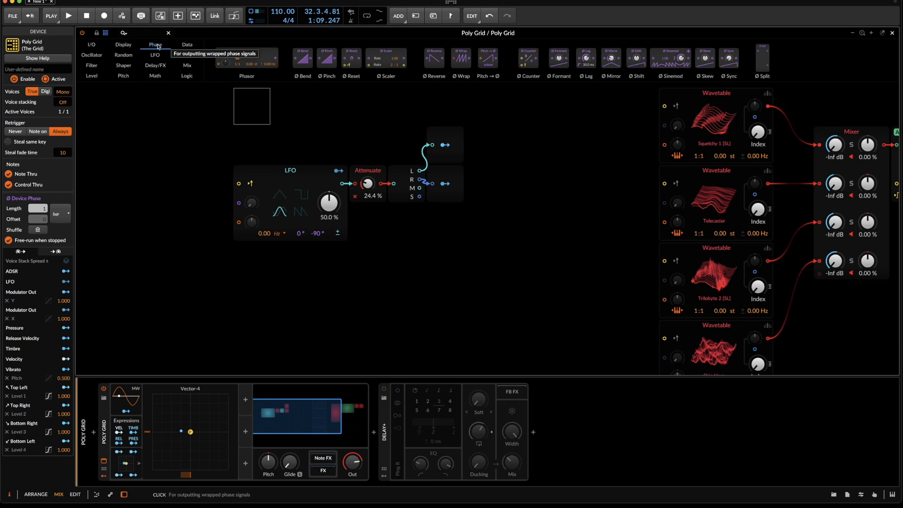
{"action": "left_click", "coordinate": [284, 233]}
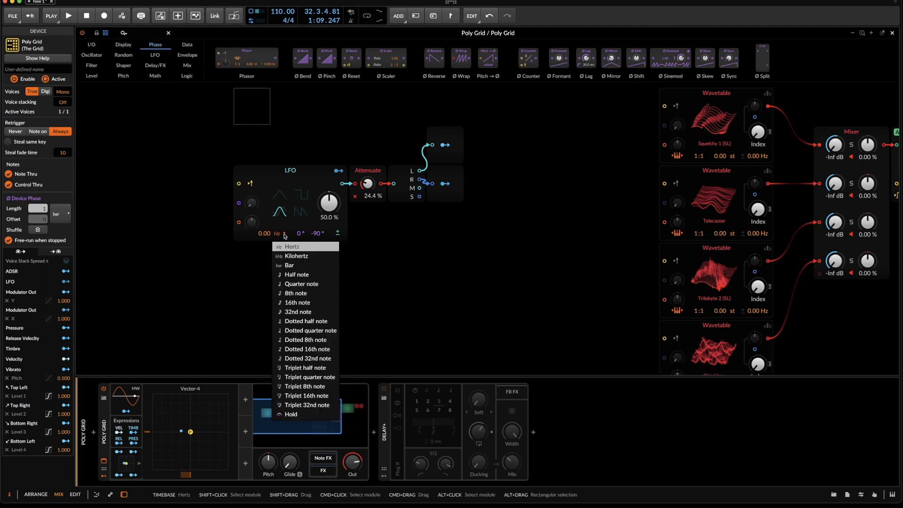
{"action": "left_click", "coordinate": [295, 257]}
- Insert a Value module from the Level category directly below the LFO
{"action": "left_click", "coordinate": [187, 66]}
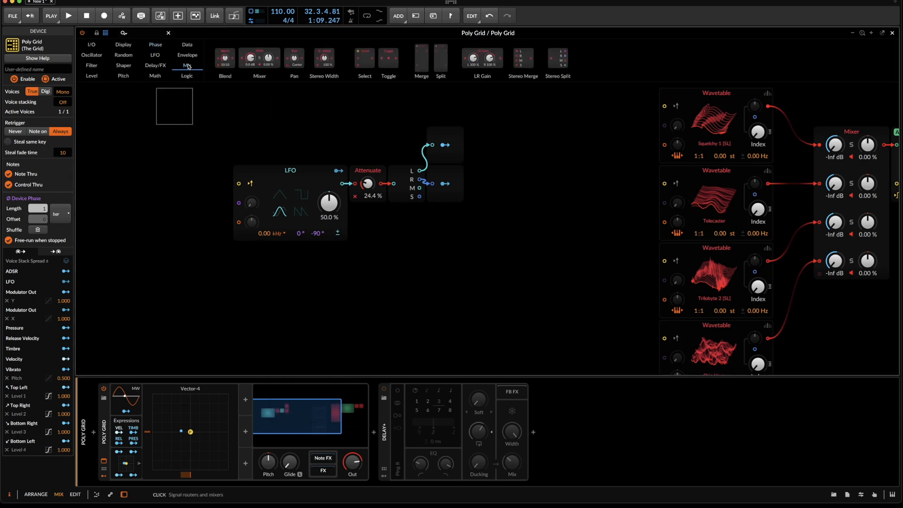
{"action": "right_click", "coordinate": [204, 122]}
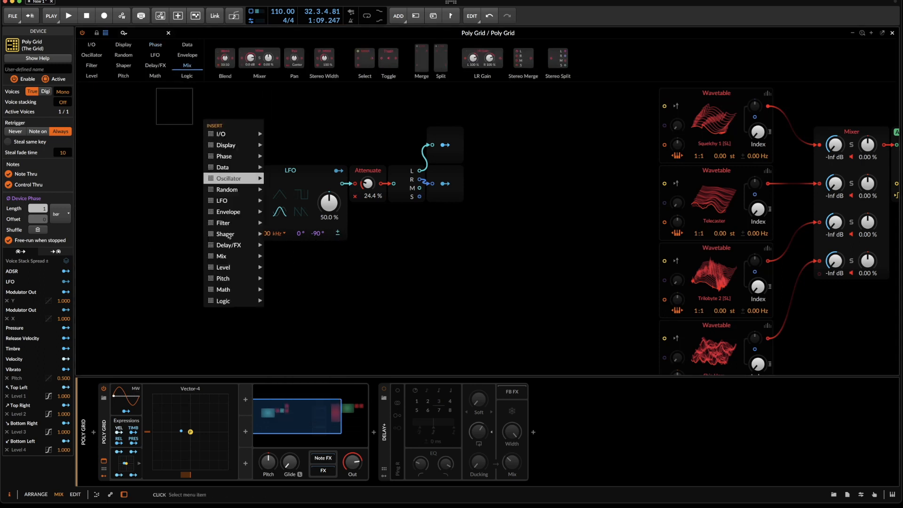
{"action": "mouse_move", "coordinate": [242, 263]}
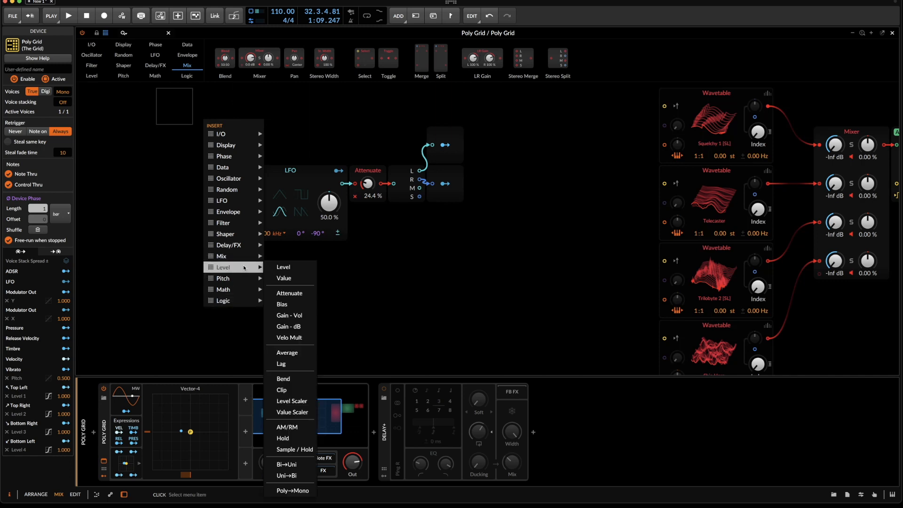
{"action": "left_click", "coordinate": [286, 278]}
{"action": "left_click", "coordinate": [279, 290]}
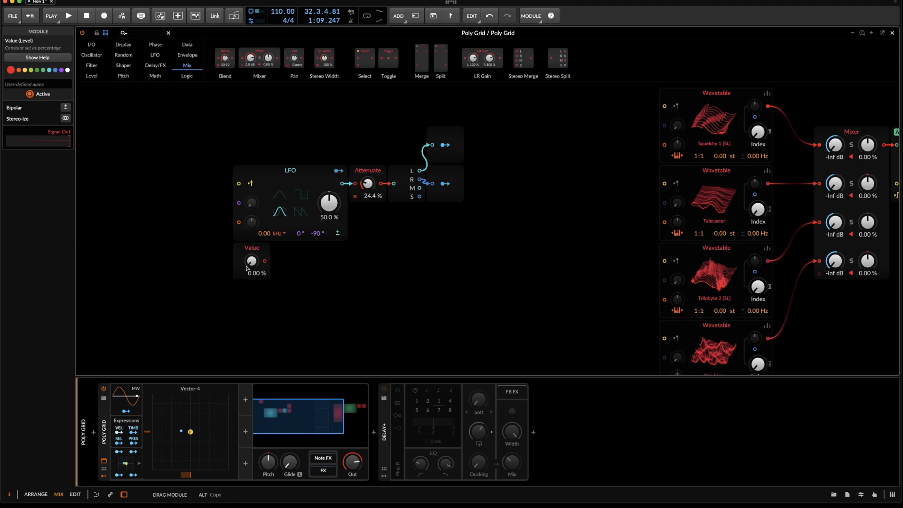
- Add a third Modulator Out below the LFO and connect the Value module's output to its input
{"action": "right_click", "coordinate": [354, 265]}
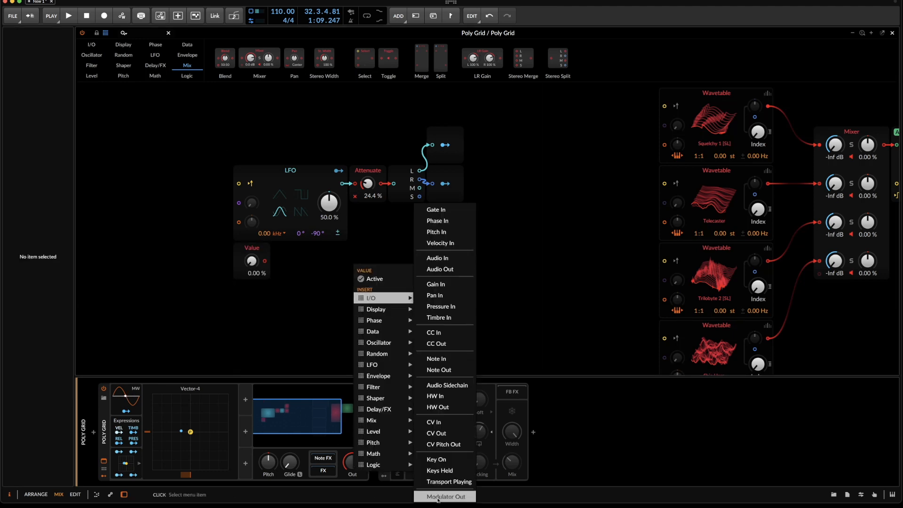
{"action": "left_click", "coordinate": [444, 495]}
{"action": "left_click", "coordinate": [319, 269]}
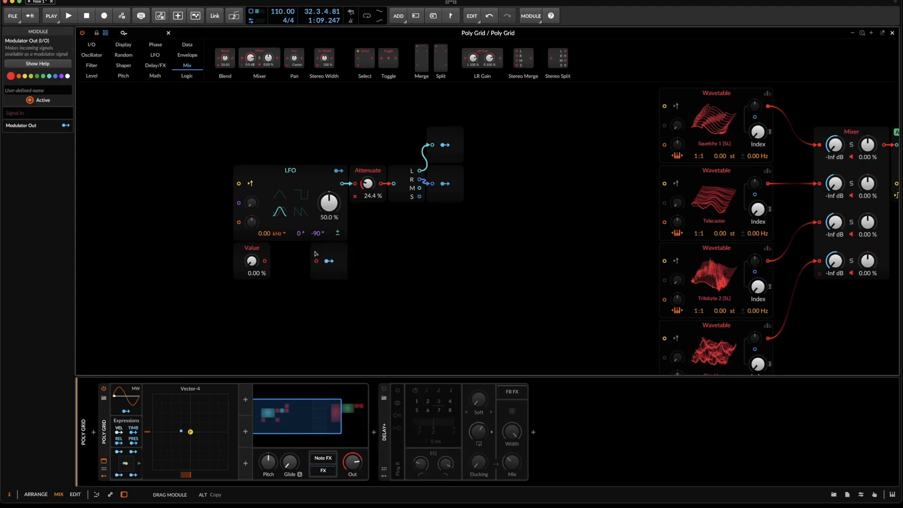
{"action": "left_click_drag", "start_coordinate": [265, 262], "coordinate": [315, 262]}
- Map the Value-fed Modulator Out to the LFO's rate with an amount of 32.00
{"action": "left_click", "coordinate": [328, 261]}
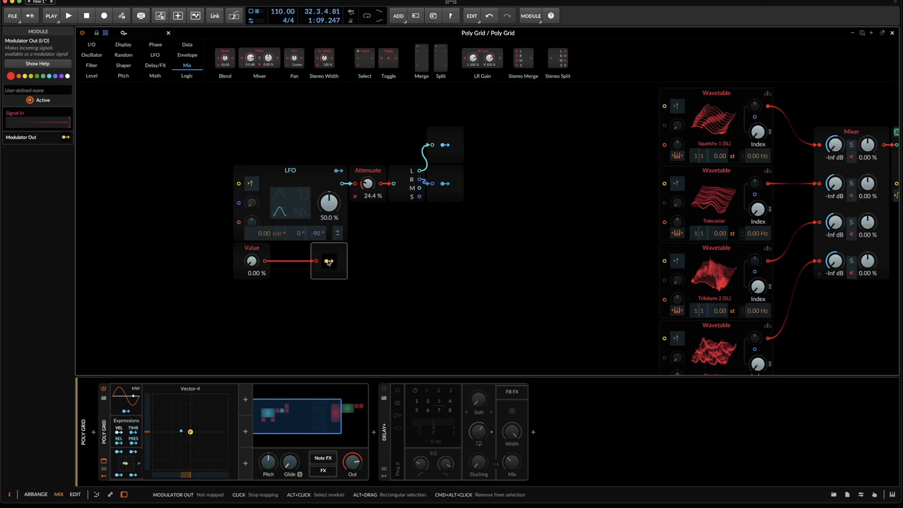
{"action": "left_click_drag", "start_coordinate": [270, 238], "coordinate": [270, 187]}
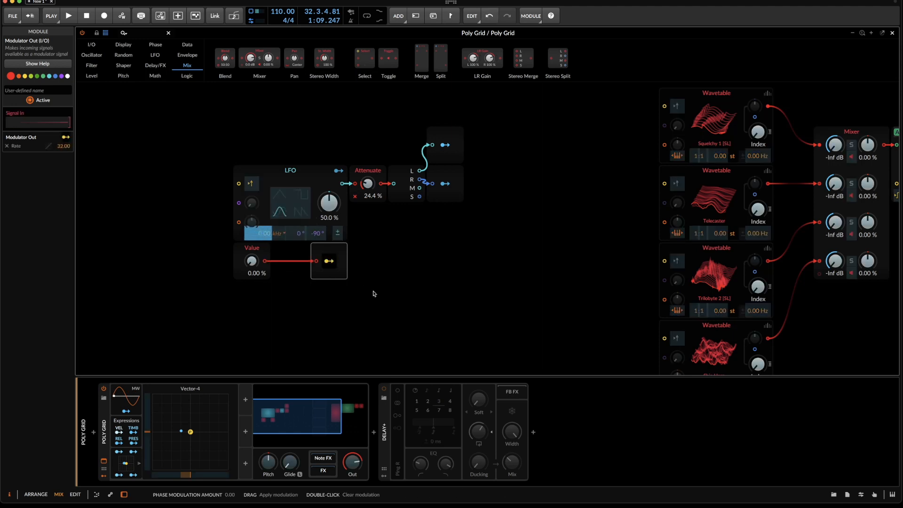
{"action": "left_click", "coordinate": [330, 262]}
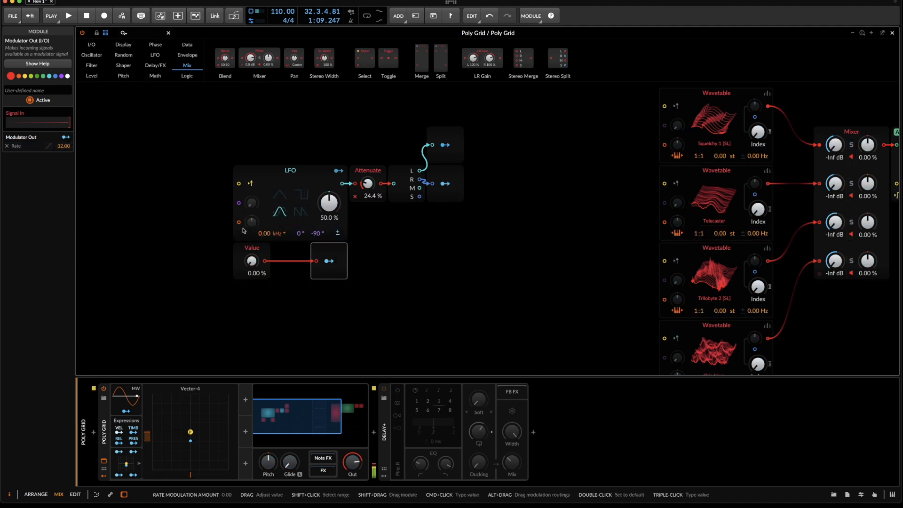
- Raise the Attenuate amount to 87.6 % and try the Value module at 0.80 % before returning it to 0.00 %
{"action": "left_click_drag", "start_coordinate": [252, 262], "coordinate": [252, 260]}
{"action": "left_click_drag", "start_coordinate": [368, 183], "coordinate": [368, 156]}
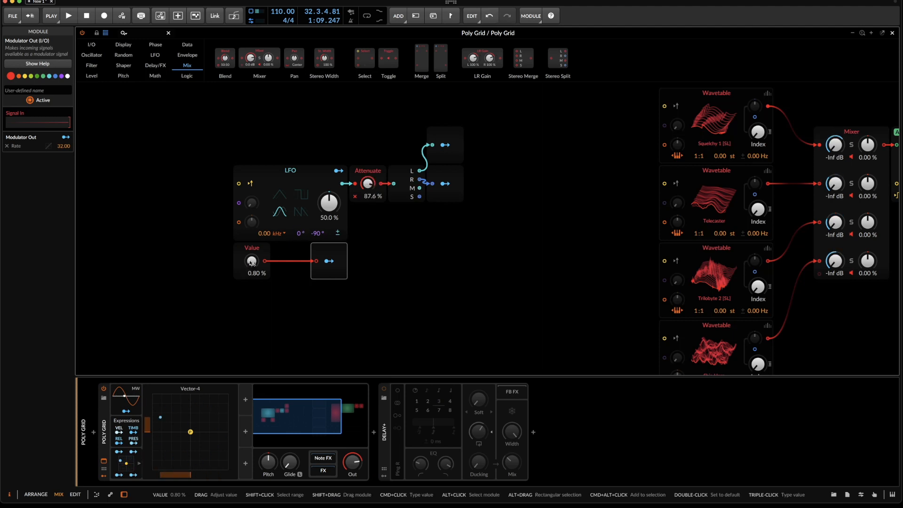
{"action": "left_click_drag", "start_coordinate": [250, 261], "coordinate": [251, 269]}
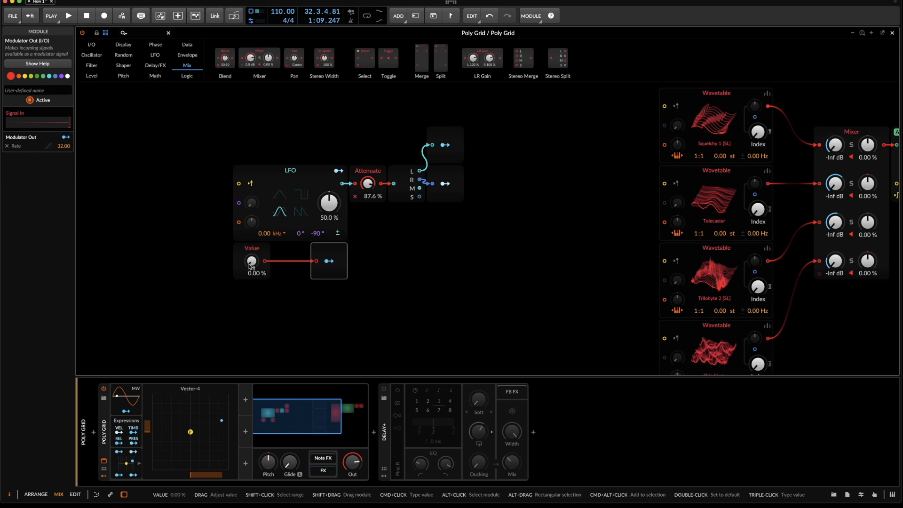
- Insert a Ø Bend module from the Phase category into the cable between the Value module and its Modulator Out
{"action": "left_click", "coordinate": [292, 123]}
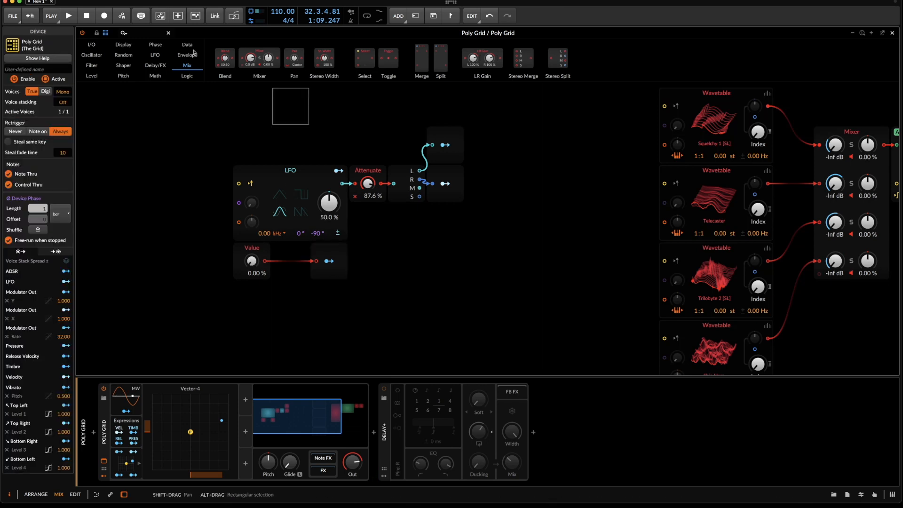
{"action": "left_click", "coordinate": [155, 47]}
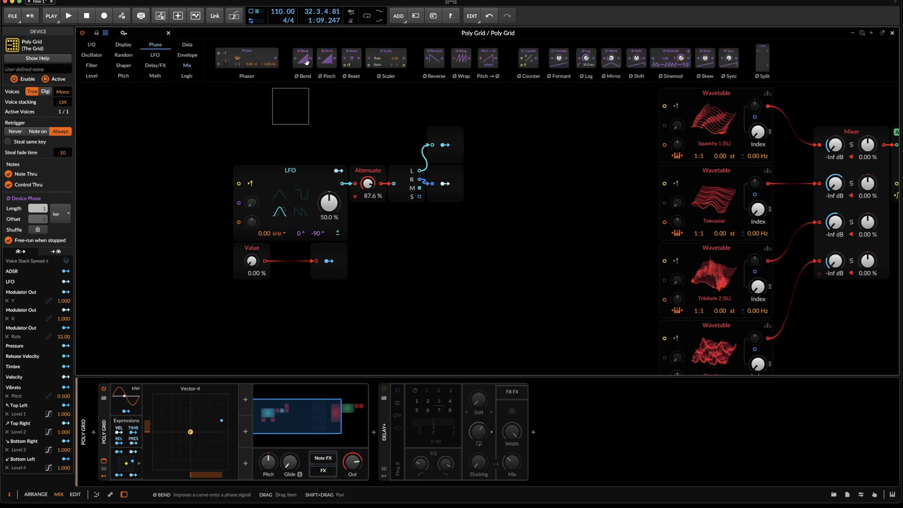
{"action": "left_click_drag", "start_coordinate": [303, 58], "coordinate": [251, 262]}
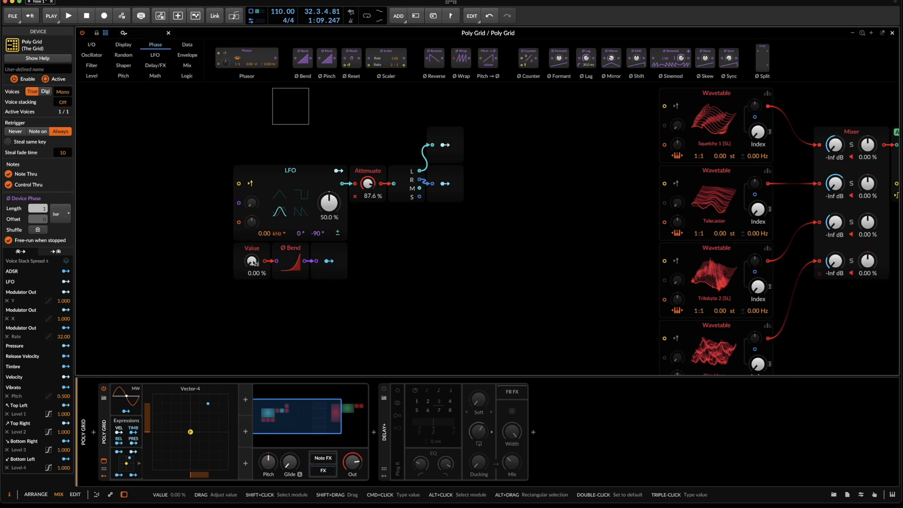
- Gradually raise the Value module through the bend curve to test the LFO speed, ending at 8.80 %
{"action": "left_click_drag", "start_coordinate": [252, 261], "coordinate": [252, 259]}
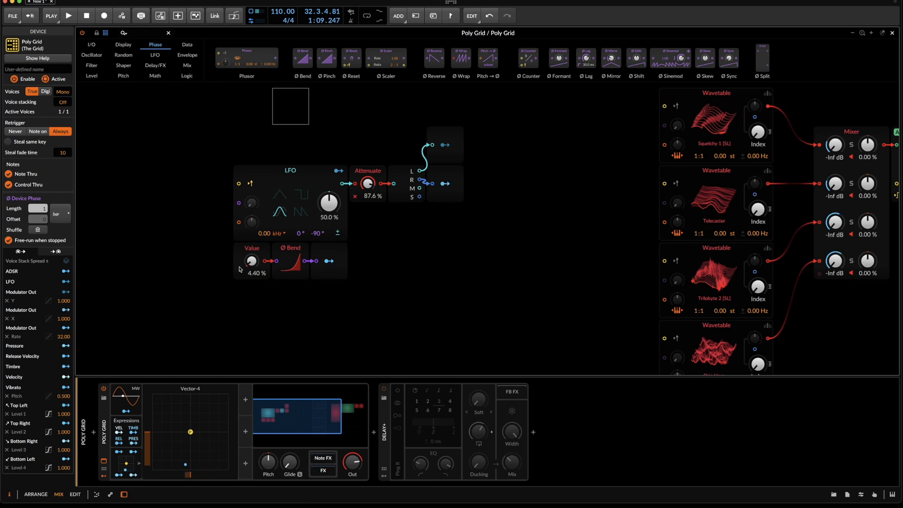
{"action": "mouse_move", "coordinate": [251, 262]}
{"action": "left_mouse_down"}
{"action": "mouse_move", "coordinate": [251, 160]}
{"action": "mouse_move", "coordinate": [252, 252]}
{"action": "left_mouse_up"}
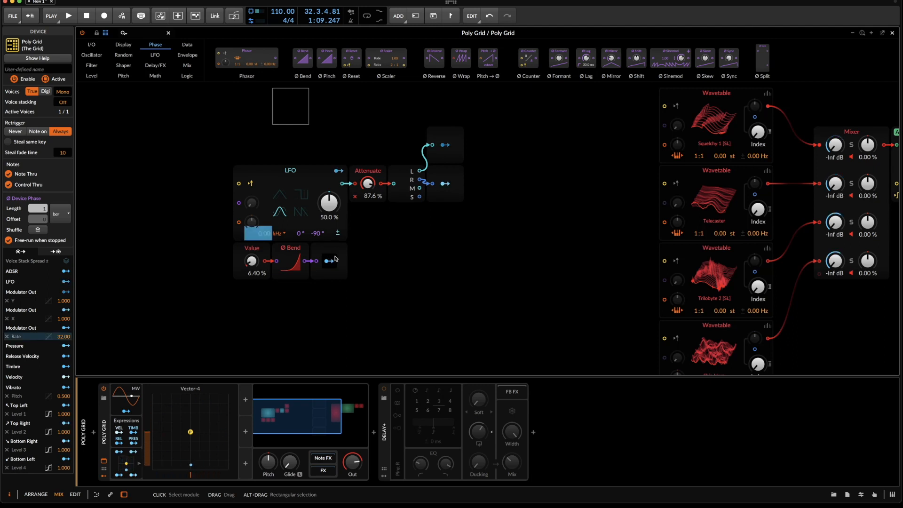
{"action": "left_click_drag", "start_coordinate": [252, 261], "coordinate": [273, 231]}
{"action": "left_click_drag", "start_coordinate": [257, 274], "coordinate": [256, 301]}
- Duplicate the Ø Bend module so a second bend sits in series before the Modulator Out
{"action": "left_click", "coordinate": [278, 256]}
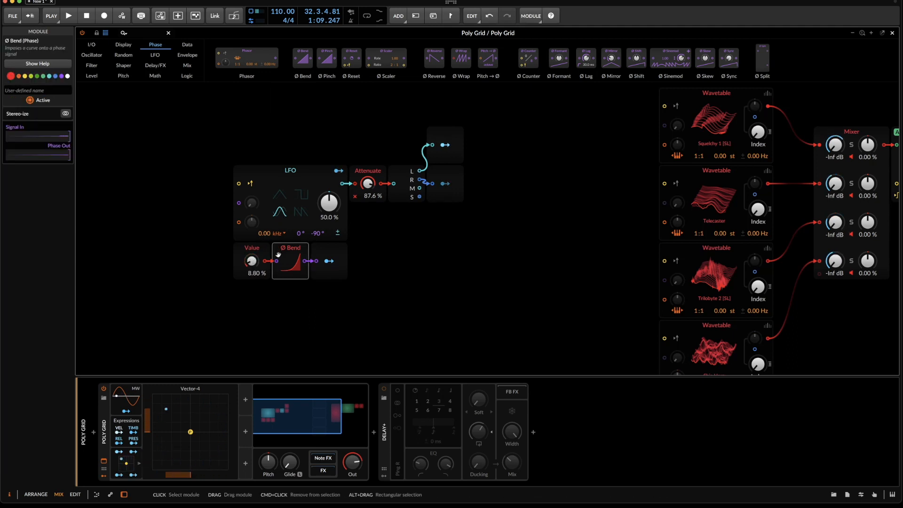
{"action": "left_click_drag", "start_coordinate": [278, 255], "coordinate": [336, 268]}
{"action": "left_click", "coordinate": [301, 252]}
{"action": "left_click", "coordinate": [335, 256]}
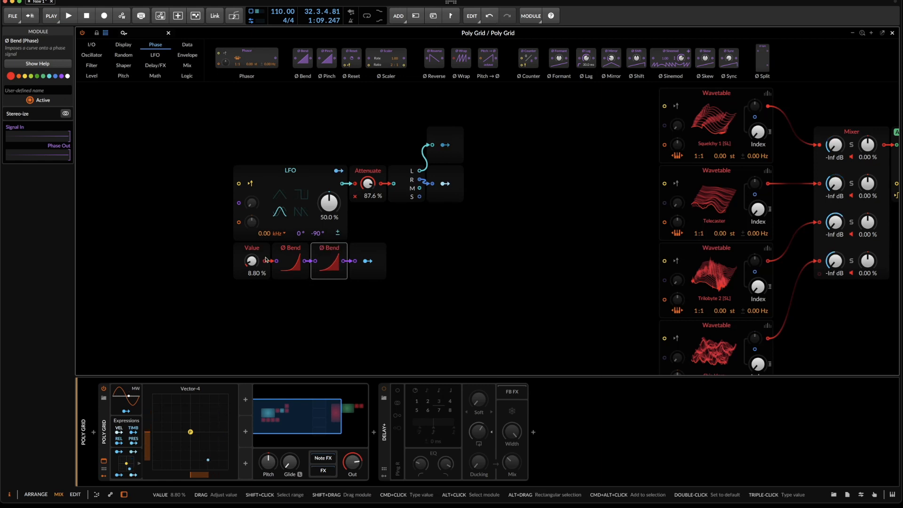
- Sweep the Value module up to about 40 % through both bends, ending at 10.8 %
{"action": "left_click_drag", "start_coordinate": [249, 261], "coordinate": [250, 257]}
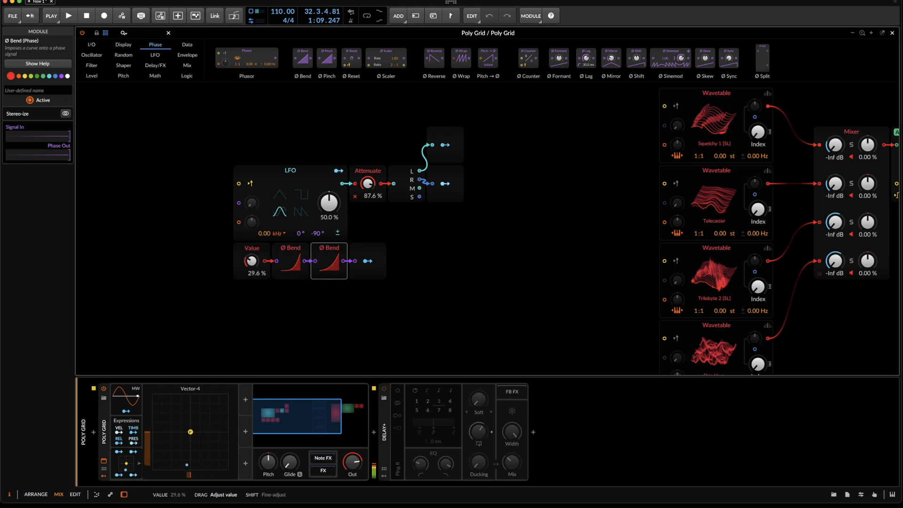
{"action": "left_click_drag", "start_coordinate": [251, 260], "coordinate": [252, 263]}
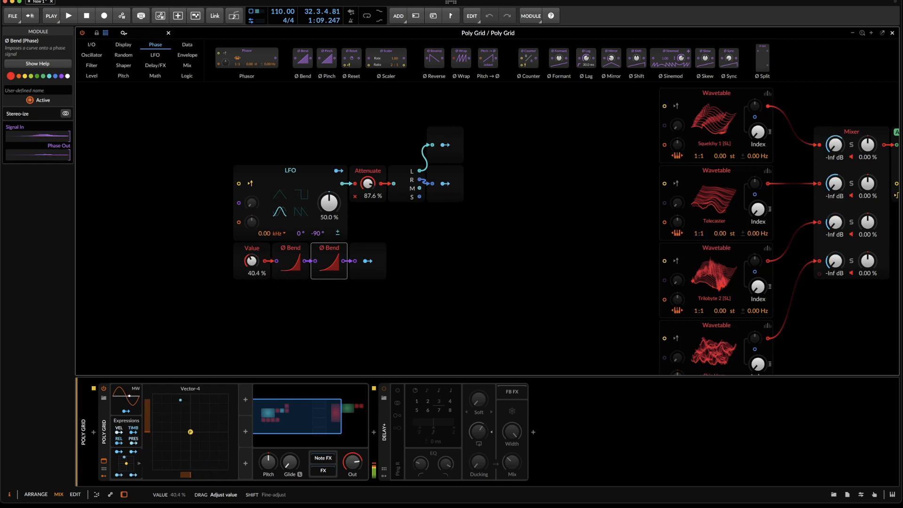
{"action": "left_click_drag", "start_coordinate": [252, 262], "coordinate": [250, 260]}
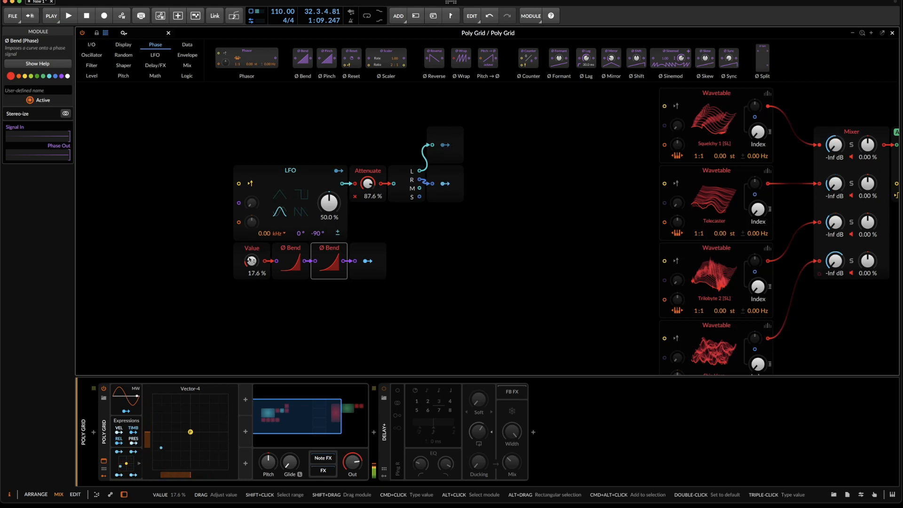
{"action": "left_click_drag", "start_coordinate": [251, 260], "coordinate": [250, 263]}
- Select the Value, both Ø Bend modules and their Modulator Out and shift the row one grid cell left
{"action": "left_click_drag", "start_coordinate": [171, 256], "coordinate": [388, 260]}
{"action": "left_click_drag", "start_coordinate": [256, 250], "coordinate": [227, 254]}
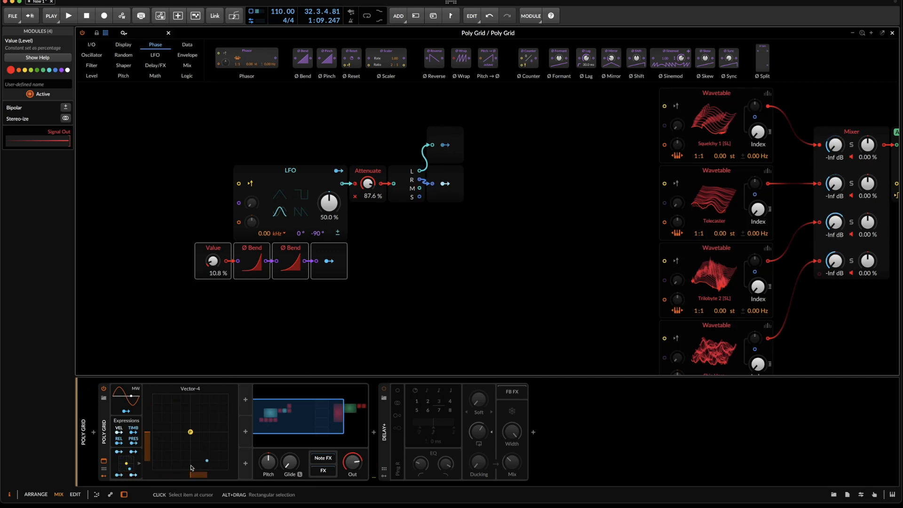
{"action": "left_click", "coordinate": [251, 186]}
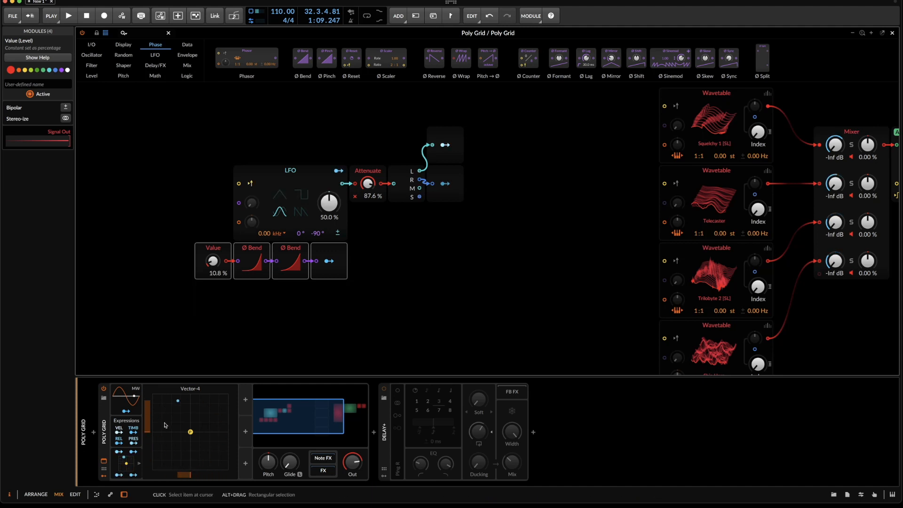
- Insert a Ø Shift module connected to the LFO's phase input and set the phase modulation amount to 1
{"action": "left_click_drag", "start_coordinate": [636, 57], "coordinate": [240, 205]}
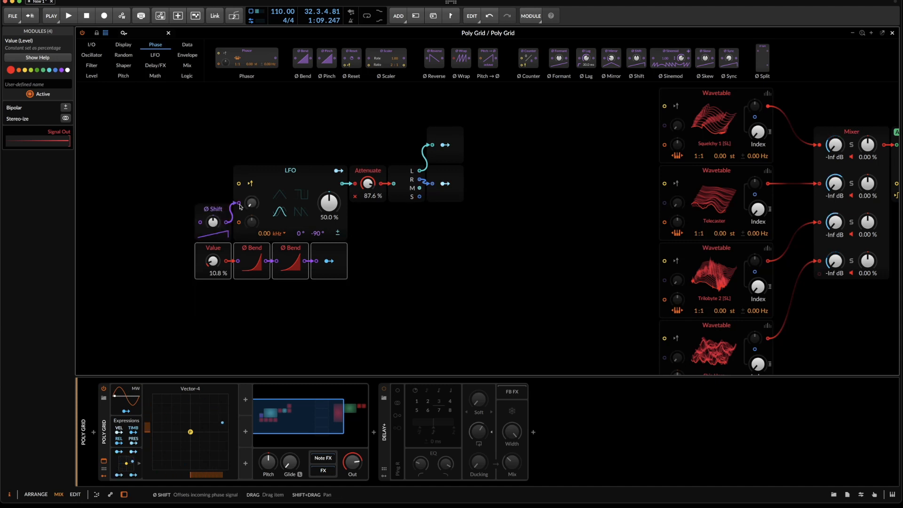
{"action": "mouse_move", "coordinate": [252, 207]}
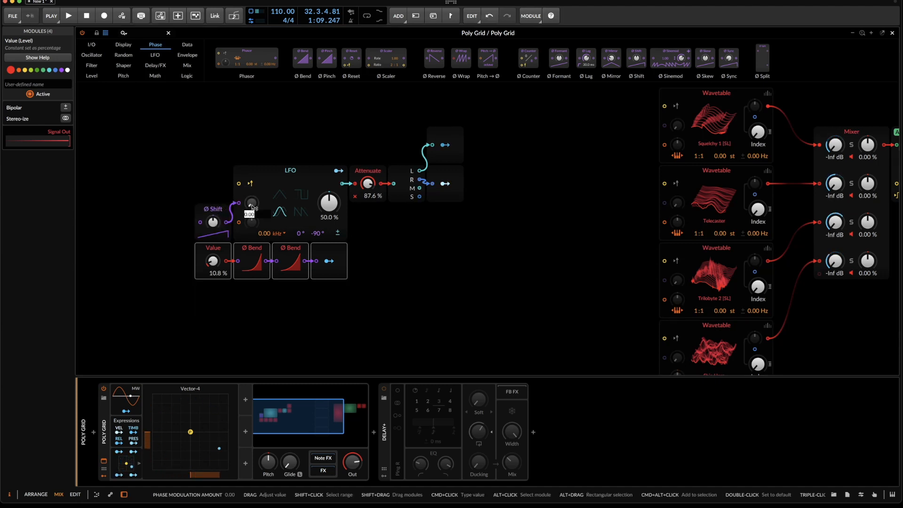
{"action": "type", "text": "1"}
{"action": "key", "text": "Return"}
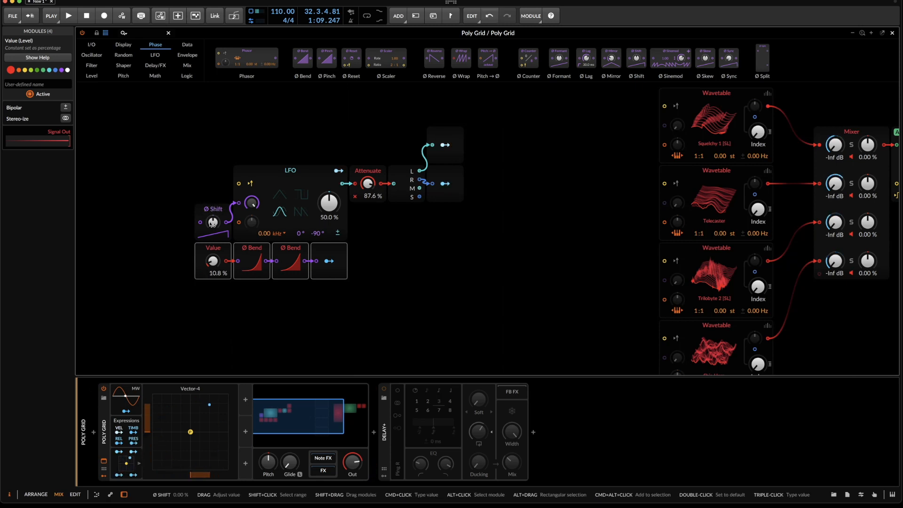
- Try the Ø Shift offset at 77.6 %, return it to zero, and reset the Value module to 0.00 %
{"action": "left_click_drag", "start_coordinate": [211, 223], "coordinate": [211, 185]}
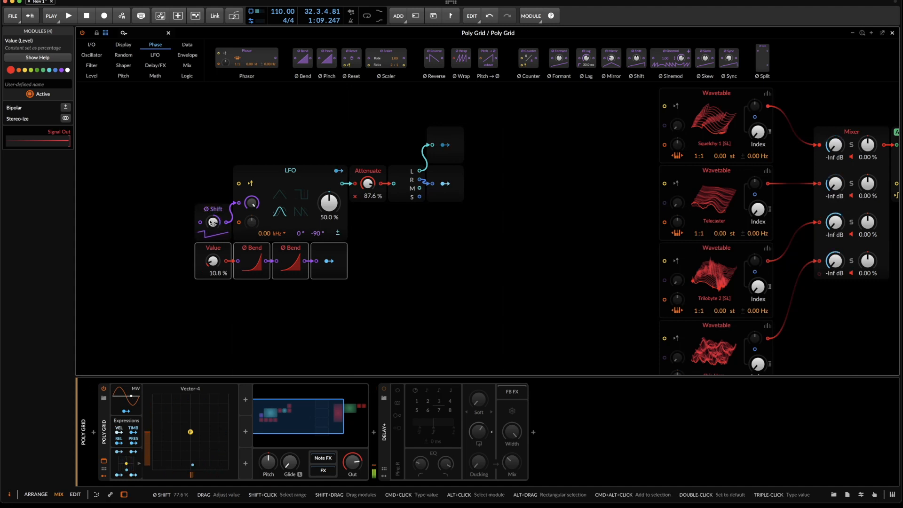
{"action": "mouse_move", "coordinate": [212, 222]}
{"action": "left_mouse_down"}
{"action": "mouse_move", "coordinate": [213, 259]}
{"action": "mouse_move", "coordinate": [214, 222]}
{"action": "left_mouse_up"}
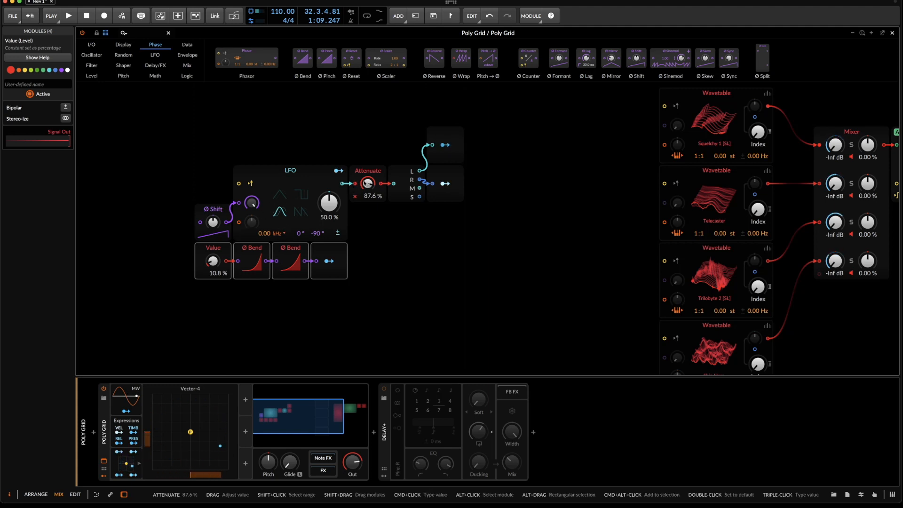
{"action": "double_click", "coordinate": [213, 261]}
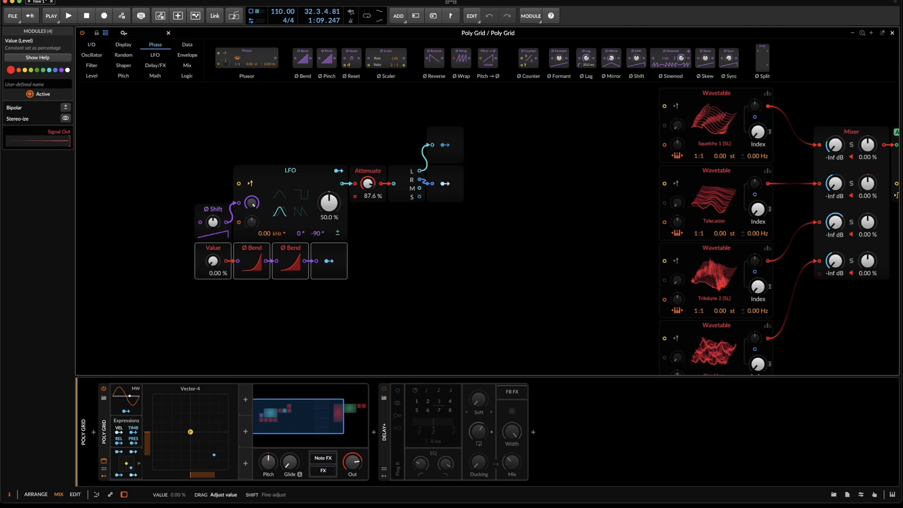
- Configure the vector motion with Attenuate at 100 %, a triangle LFO shape and the Value module at 11.2 %
{"action": "left_click_drag", "start_coordinate": [364, 181], "coordinate": [365, 163]}
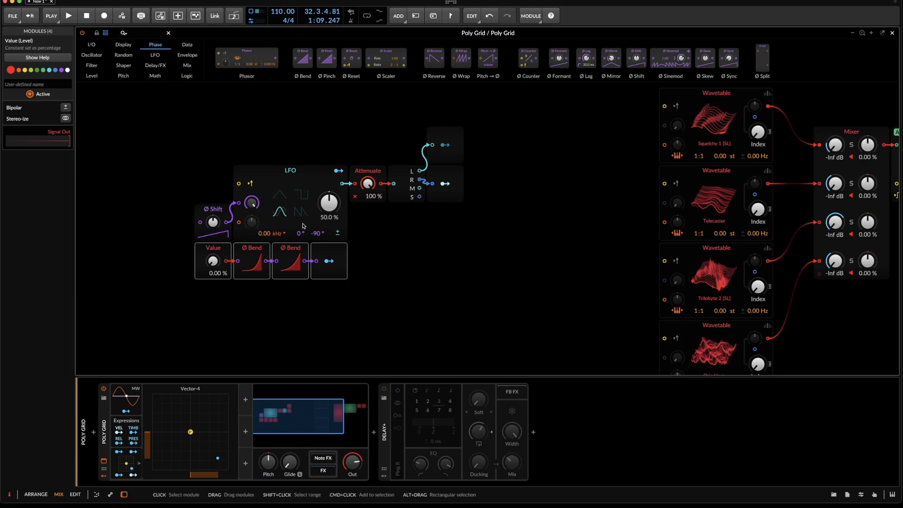
{"action": "left_click", "coordinate": [284, 197]}
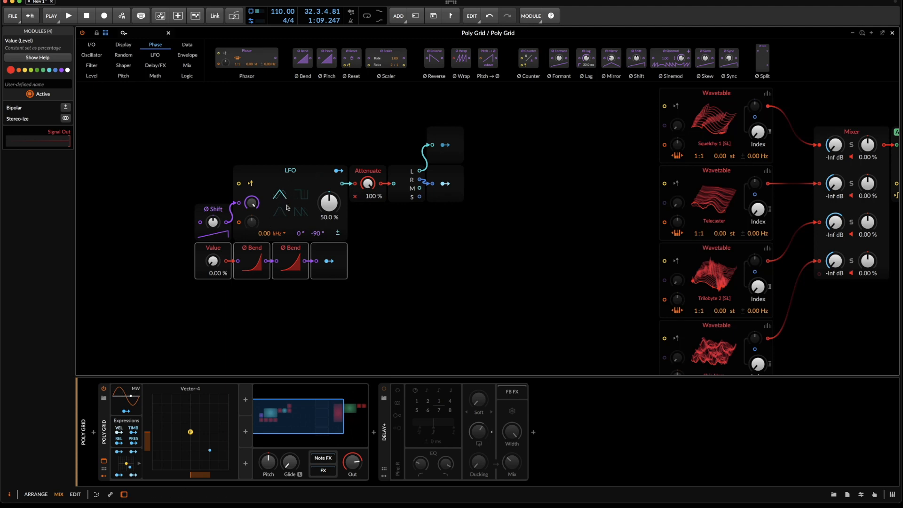
{"action": "left_click_drag", "start_coordinate": [213, 260], "coordinate": [213, 254]}
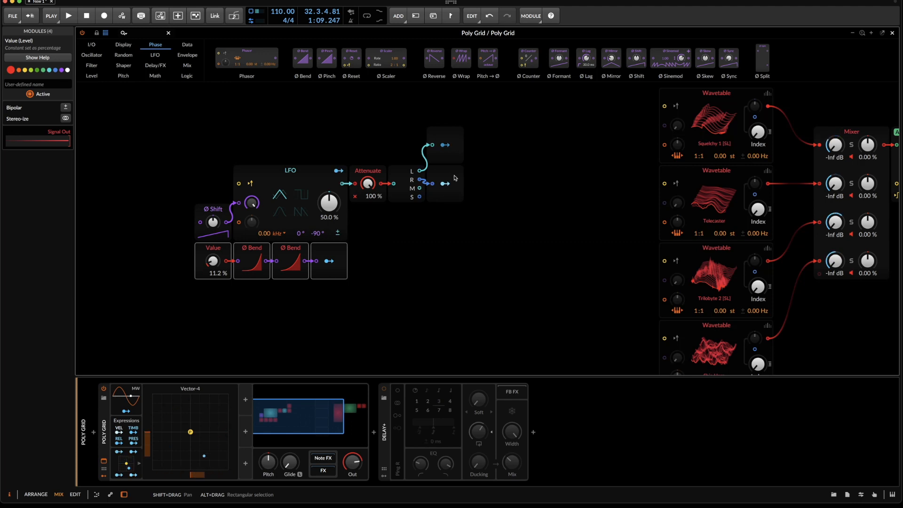
- Duplicate the Stereo Split together with its two Modulator Outs directly below the originals
{"action": "left_click", "coordinate": [420, 186]}
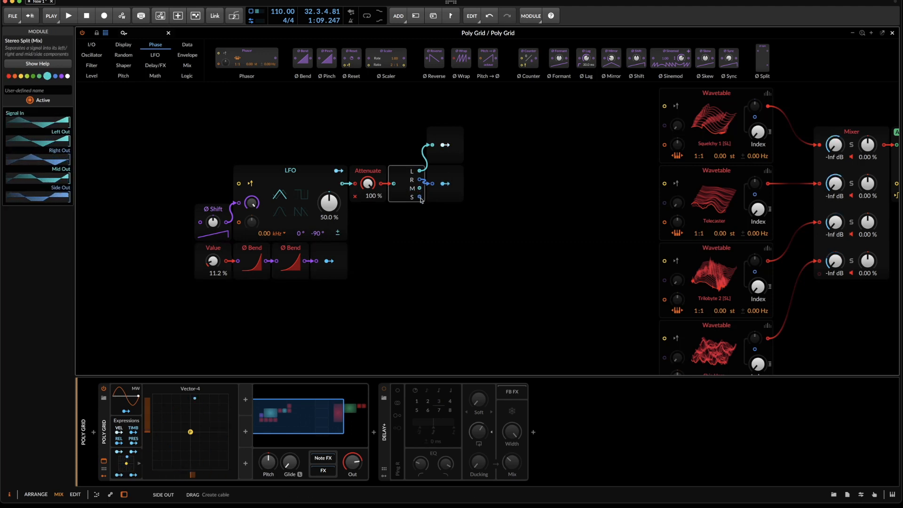
{"action": "left_click_drag", "start_coordinate": [402, 126], "coordinate": [500, 214]}
{"action": "key", "text": "super+d"}
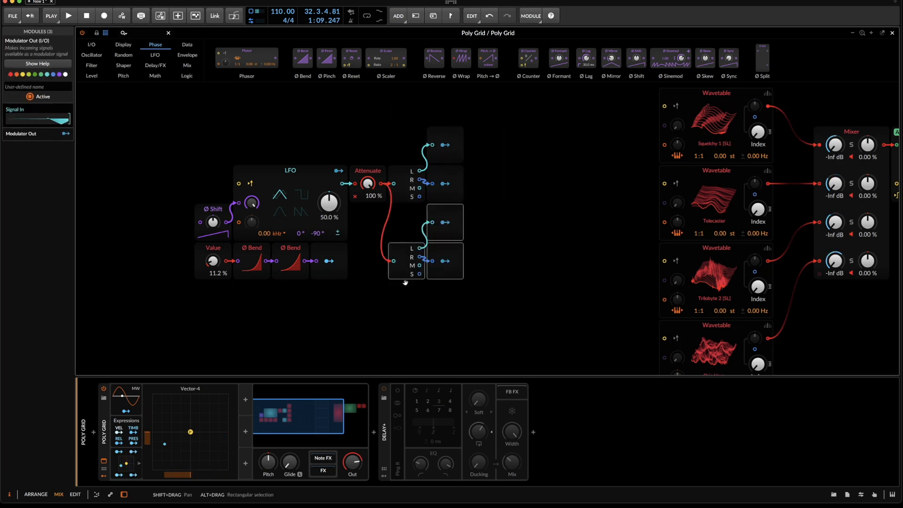
- Rewire the duplicated Stereo Split so its Mid and Side outputs feed the two new Modulator Outs instead of Left and Right
{"action": "double_click", "coordinate": [419, 257]}
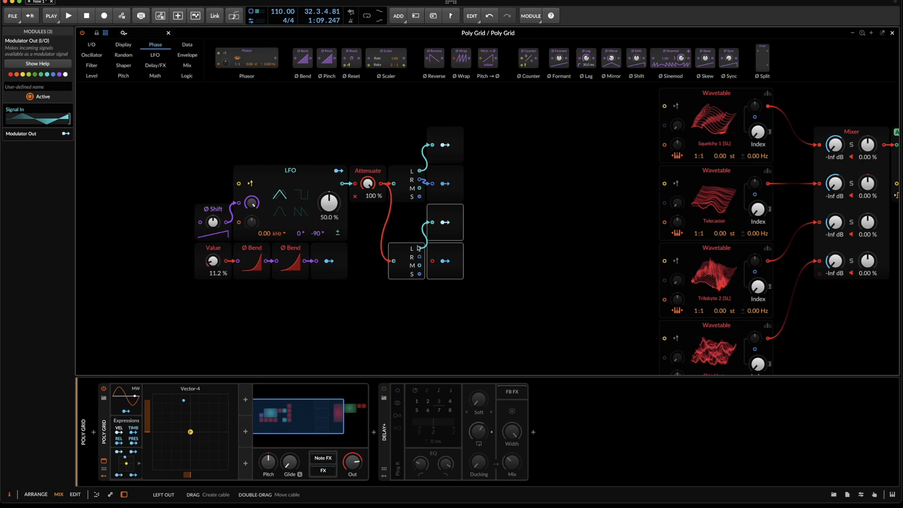
{"action": "double_click", "coordinate": [419, 248]}
{"action": "left_click_drag", "start_coordinate": [419, 266], "coordinate": [437, 230]}
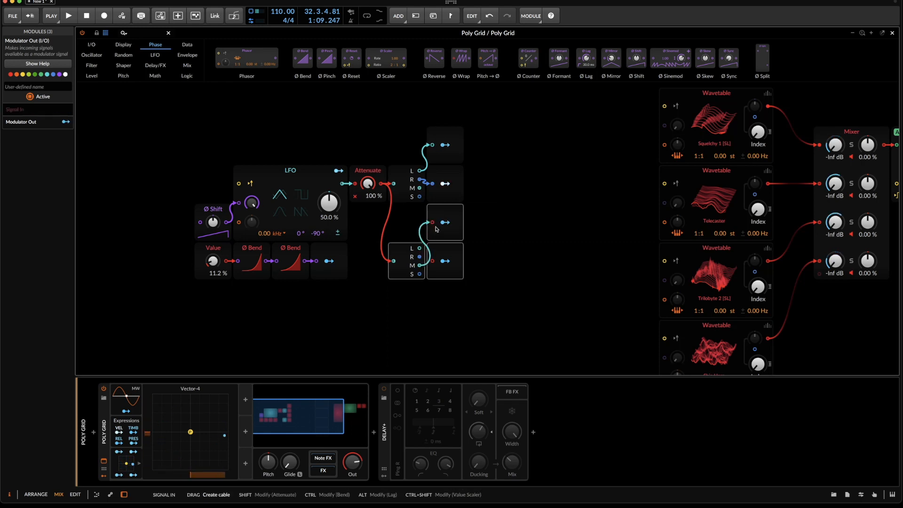
{"action": "left_click_drag", "start_coordinate": [419, 273], "coordinate": [440, 250]}
- Move both Stereo Split groups with their Modulator Outs one grid cell right to make room after Attenuate
{"action": "left_click", "coordinate": [401, 249]}
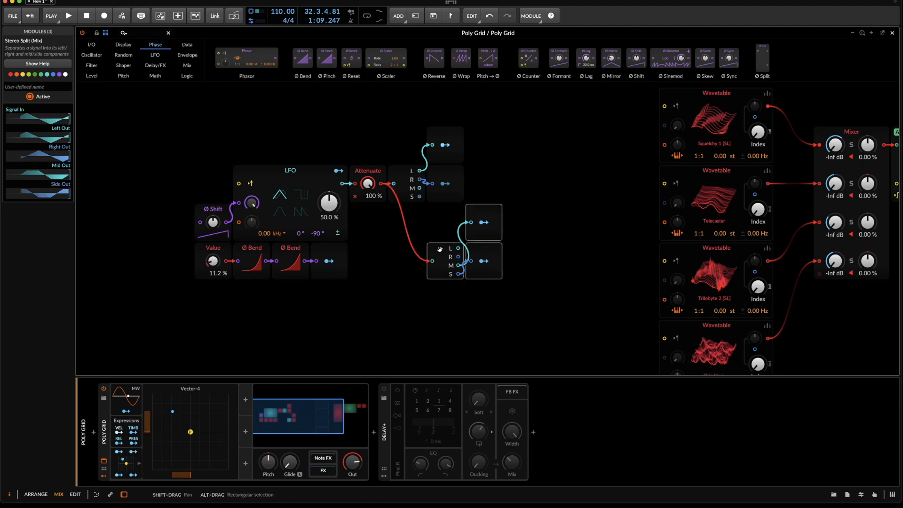
{"action": "left_click_drag", "start_coordinate": [410, 129], "coordinate": [465, 173]}
{"action": "left_click_drag", "start_coordinate": [407, 186], "coordinate": [445, 186]}
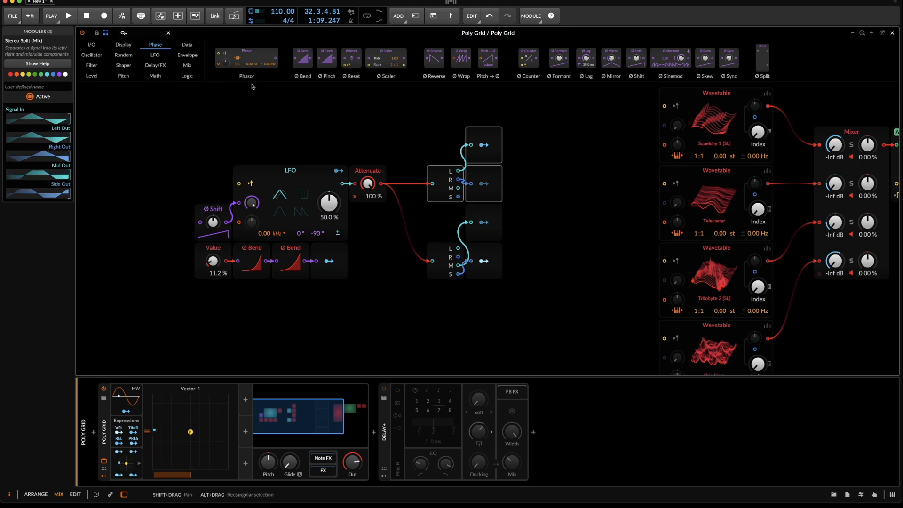
- Insert a two-way Split from the Mix category after Attenuate and connect its second output to the lower Stereo Split
{"action": "left_click", "coordinate": [186, 76]}
{"action": "left_click", "coordinate": [186, 67]}
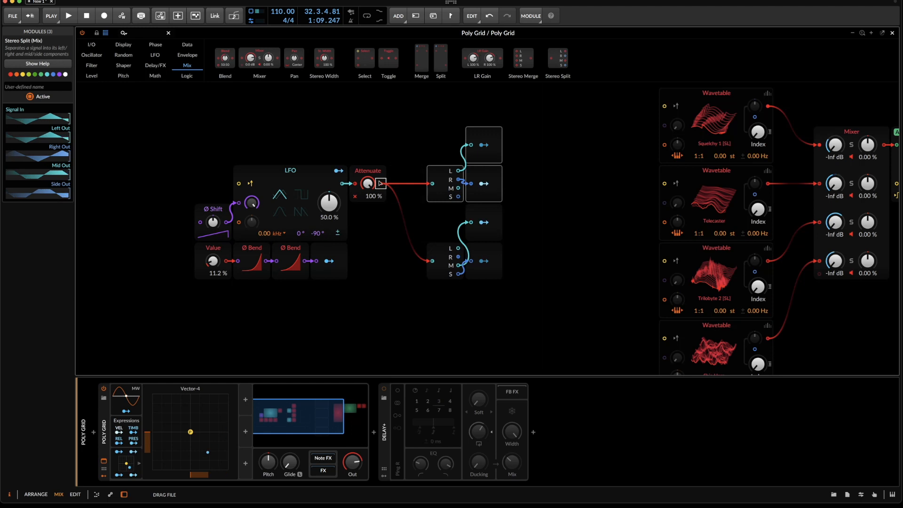
{"action": "left_click_drag", "start_coordinate": [380, 183], "coordinate": [379, 184]}
{"action": "left_click_drag", "start_coordinate": [419, 223], "coordinate": [432, 260]}
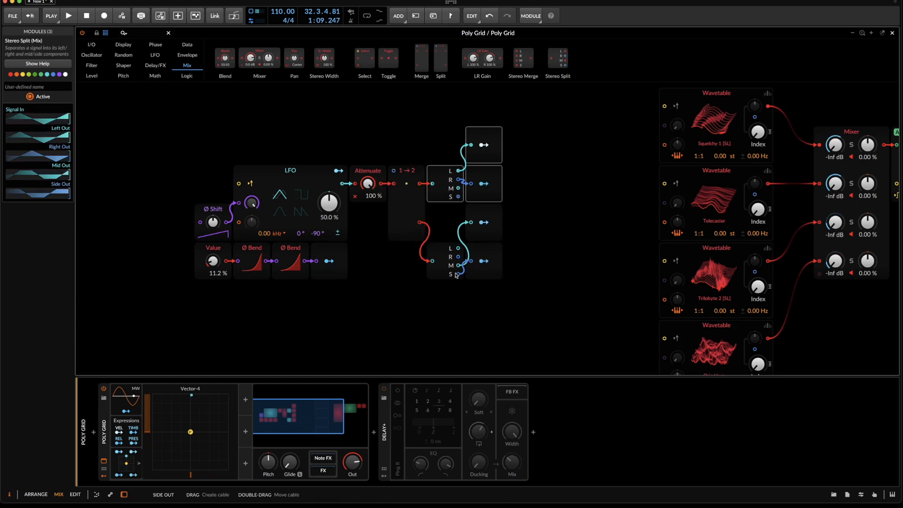
- Insert a Button from the Logic category above Attenuate and connect its output to the Split's selector input
{"action": "left_click", "coordinate": [407, 212]}
{"action": "right_click", "coordinate": [363, 101]}
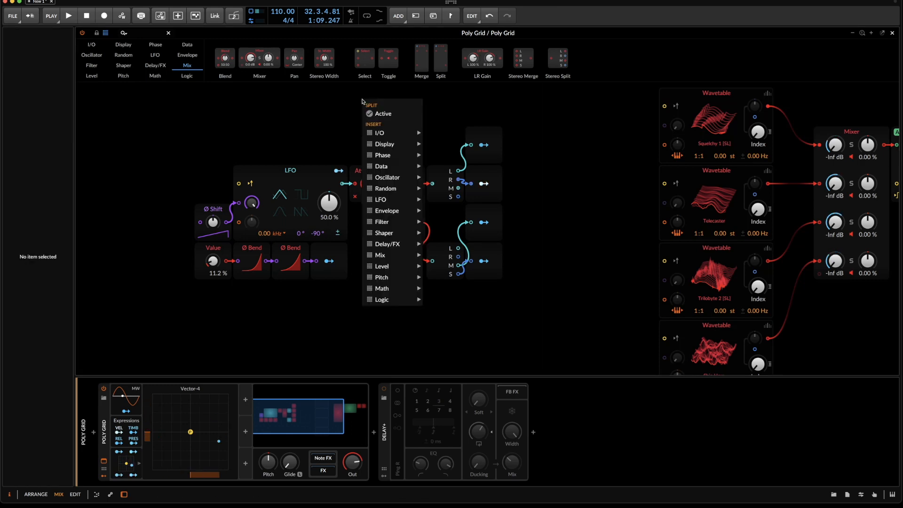
{"action": "mouse_move", "coordinate": [388, 300]}
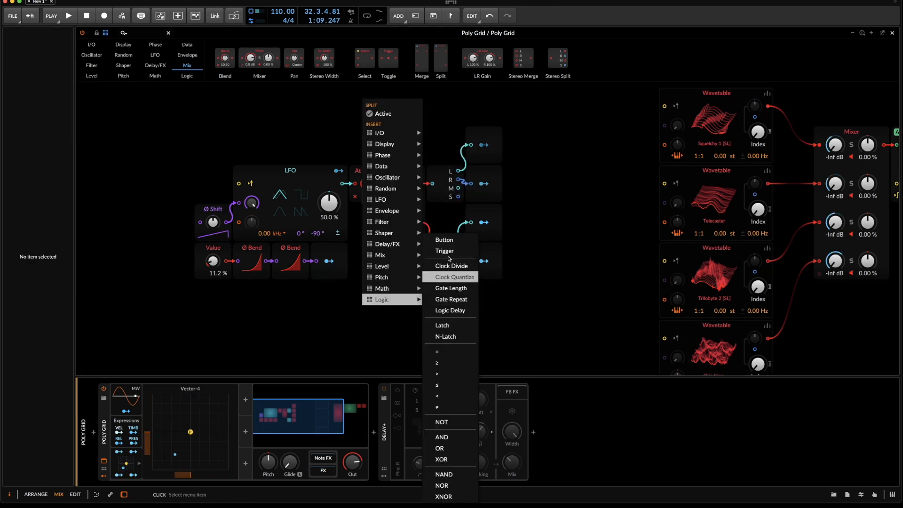
{"action": "left_click", "coordinate": [444, 239]}
{"action": "left_click_drag", "start_coordinate": [375, 93], "coordinate": [393, 170]}
- Toggle the Button repeatedly to test switching between the Left/Right and Mid/Side branches, leaving it on
{"action": "left_click", "coordinate": [371, 149]}
{"action": "left_click", "coordinate": [371, 150]}
{"action": "left_click", "coordinate": [372, 150]}
{"action": "left_click", "coordinate": [371, 150]}
{"action": "left_click", "coordinate": [372, 150]}
{"action": "left_click", "coordinate": [372, 150]}
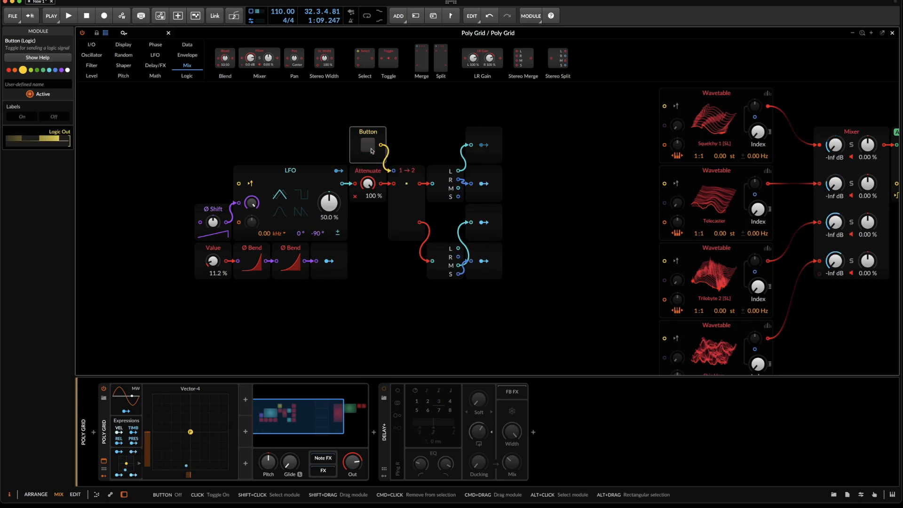
{"action": "left_click", "coordinate": [371, 150]}
{"action": "left_click", "coordinate": [372, 150]}
{"action": "left_click", "coordinate": [371, 150]}
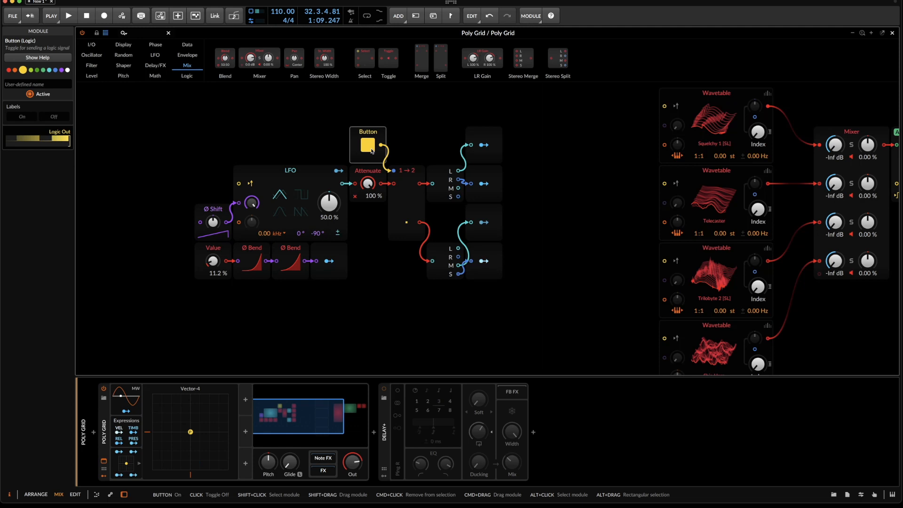
- Map the Mid Modulator Out to Vector-4's Y at about 0.38 and the Side Modulator Out to its X at about -0.54
{"action": "left_click", "coordinate": [483, 222]}
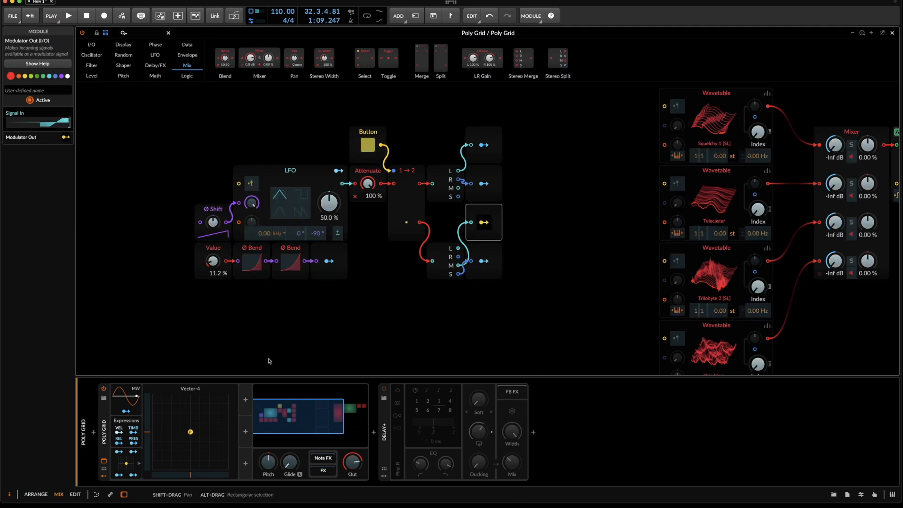
{"action": "left_click_drag", "start_coordinate": [147, 432], "coordinate": [148, 418]}
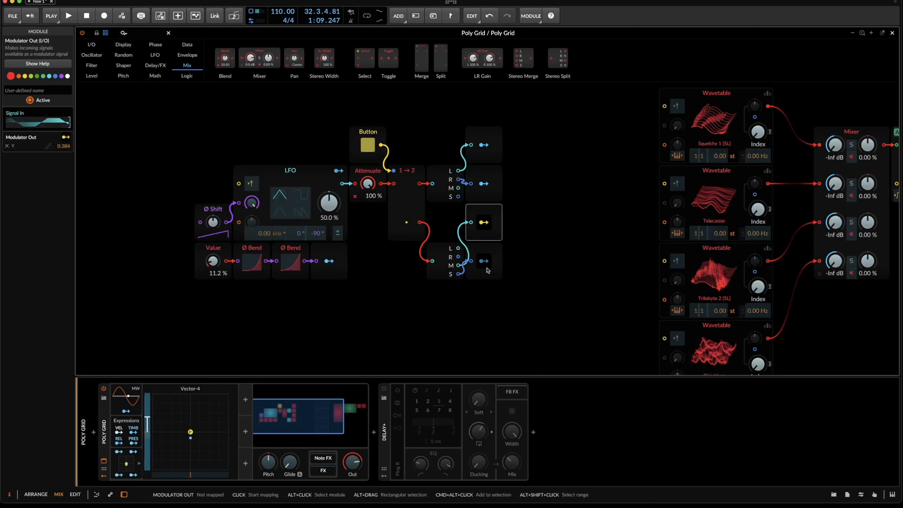
{"action": "left_click_drag", "start_coordinate": [195, 476], "coordinate": [193, 474]}
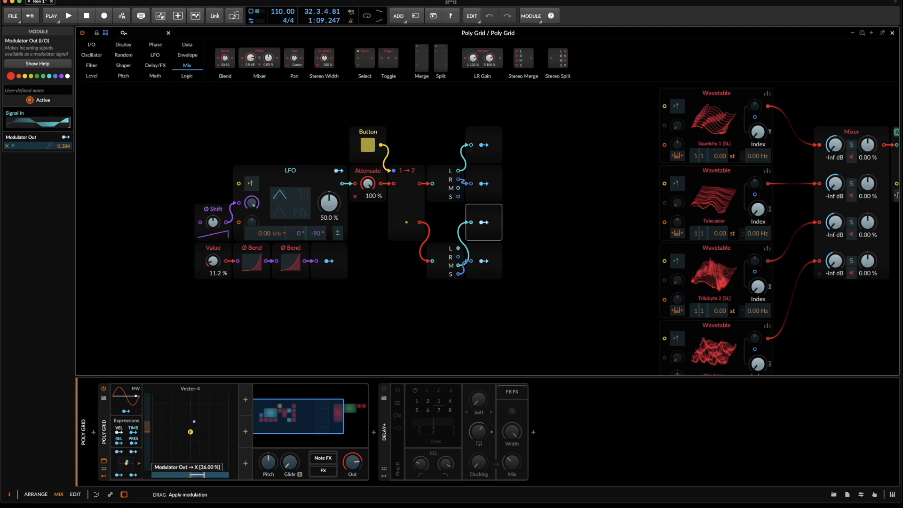
{"action": "left_click_drag", "start_coordinate": [195, 475], "coordinate": [171, 475]}
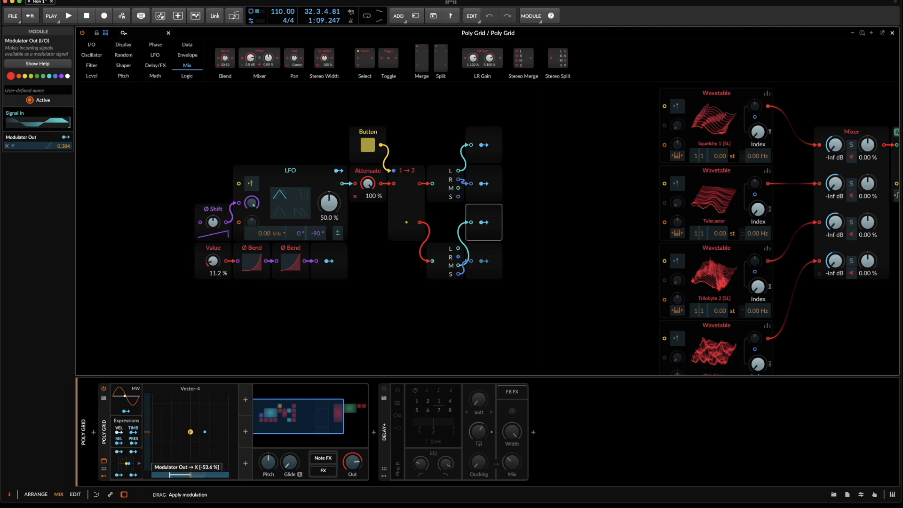
{"action": "left_click_drag", "start_coordinate": [170, 475], "coordinate": [170, 475]}
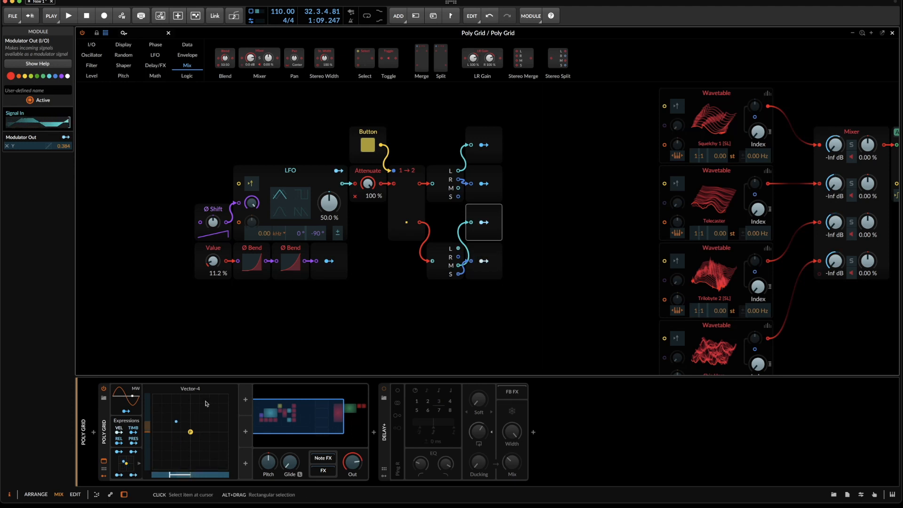
- Set the Mid Modulator Out's Y amount to 1 and the Side Modulator Out's X amount to -1
{"action": "double_click", "coordinate": [67, 146]}
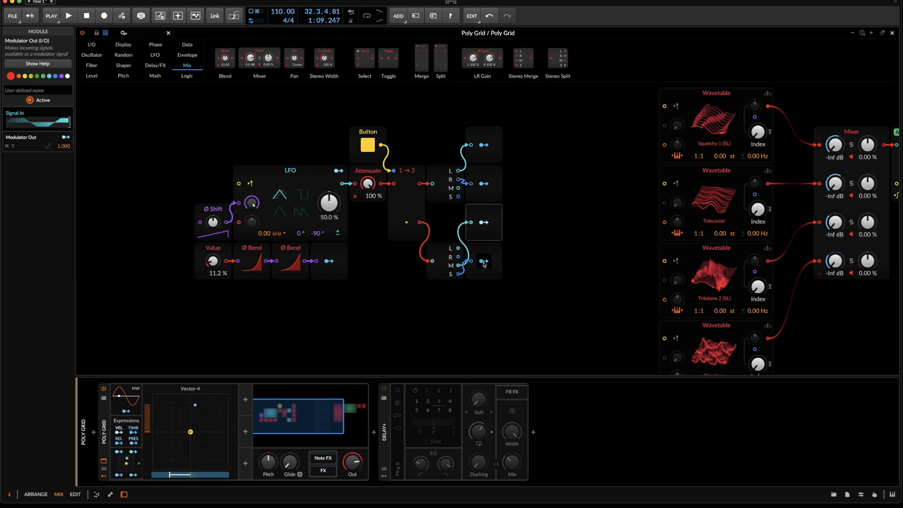
{"action": "left_click", "coordinate": [489, 247]}
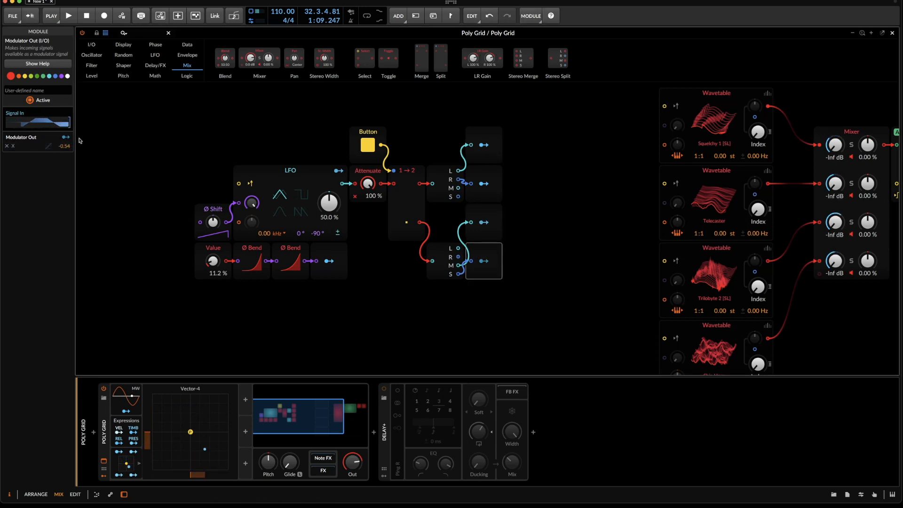
{"action": "double_click", "coordinate": [68, 147]}
{"action": "type", "text": "-1"}
{"action": "key", "text": "Return"}
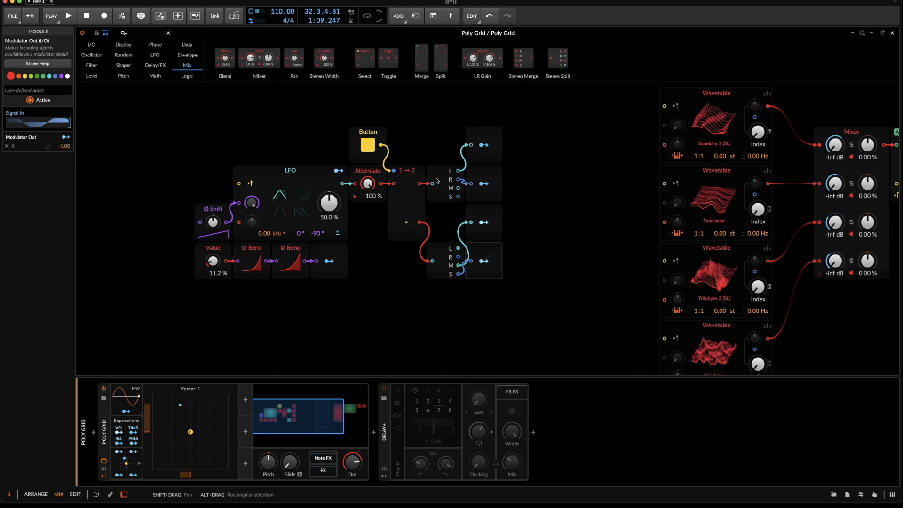
- Toggle the Button to compare Left/Right and Mid/Side movement in Vector-4 at full modulation amounts, leaving it on
{"action": "left_click", "coordinate": [367, 148]}
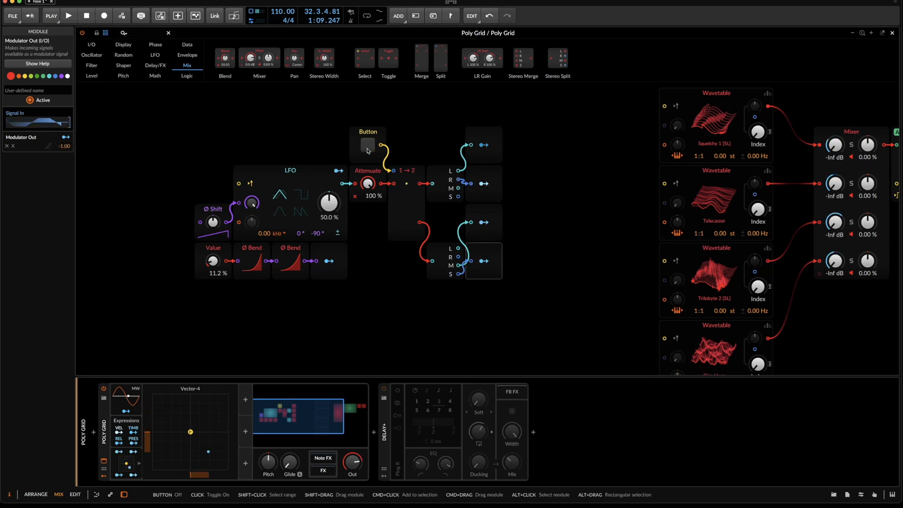
{"action": "left_click", "coordinate": [367, 148]}
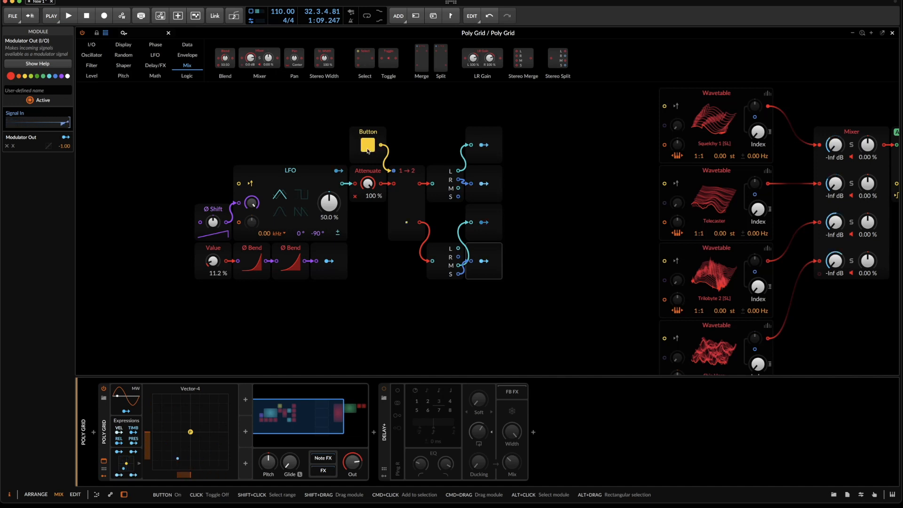
{"action": "left_click", "coordinate": [367, 149]}
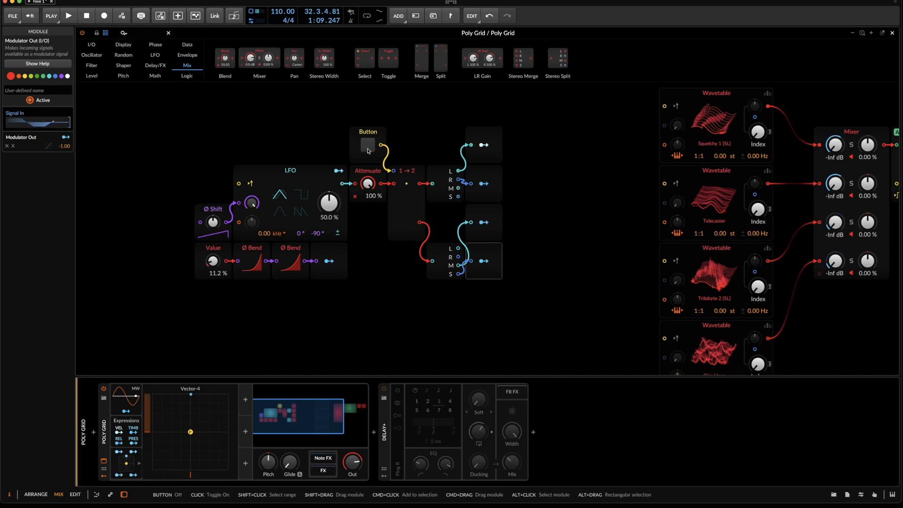
{"action": "left_click", "coordinate": [368, 149]}
{"action": "left_click", "coordinate": [368, 148]}
{"action": "left_click", "coordinate": [367, 149]}
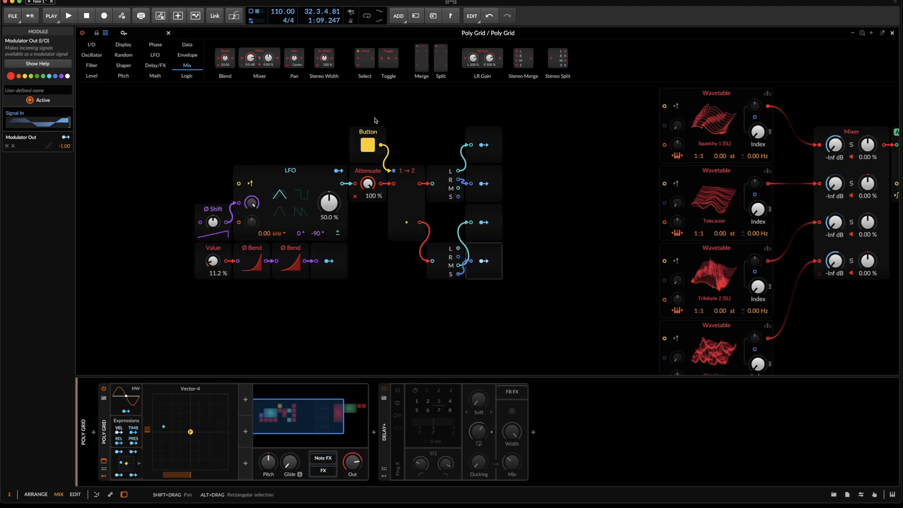
- Set the LFO to Sine and map a new Modulator Out, placed directly after the Button, to its waveform at -2.44
{"action": "right_click", "coordinate": [403, 114]}
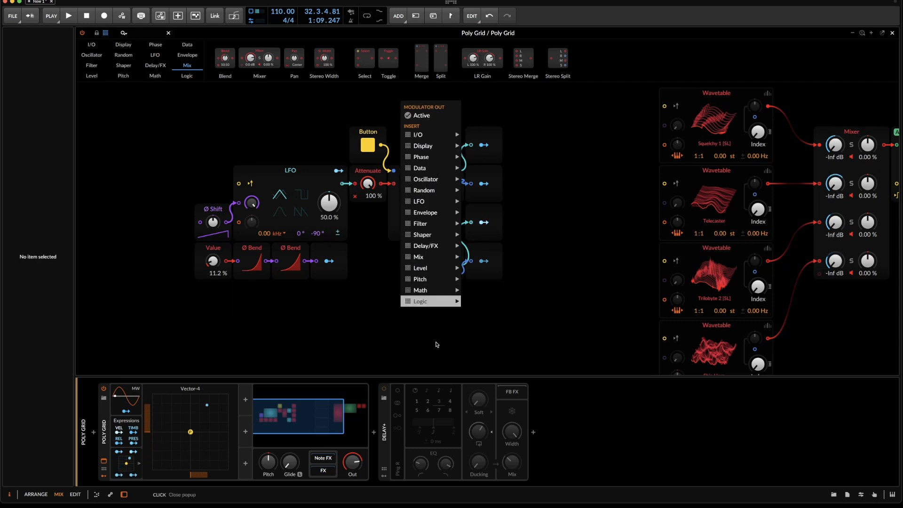
{"action": "mouse_move", "coordinate": [424, 135]}
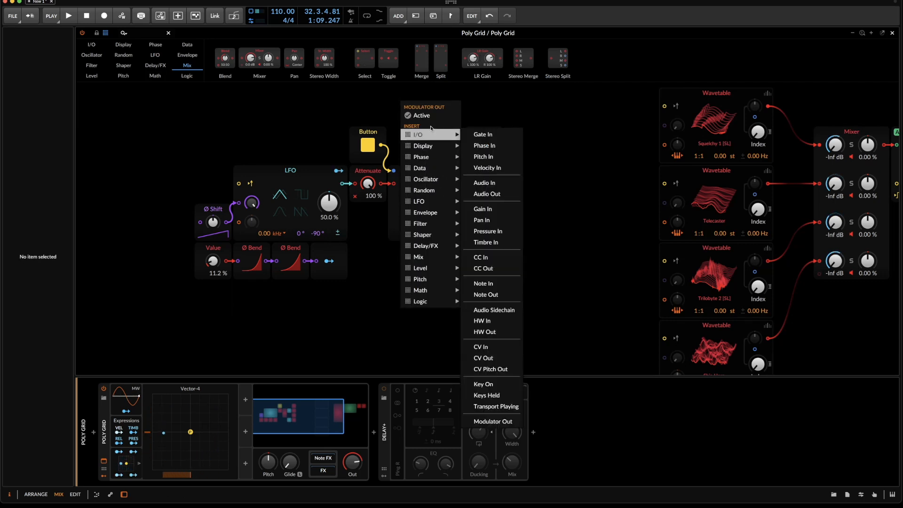
{"action": "left_click", "coordinate": [492, 421]}
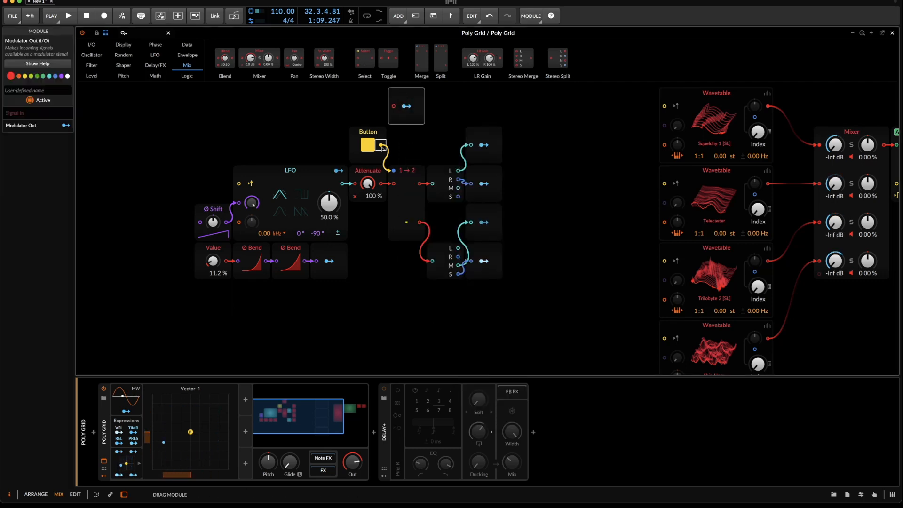
{"action": "left_click_drag", "start_coordinate": [403, 97], "coordinate": [403, 135]}
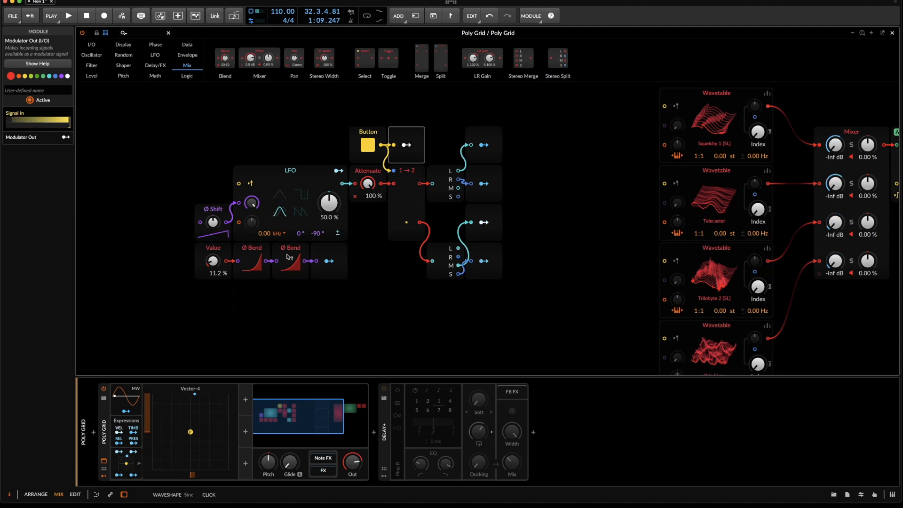
{"action": "left_click", "coordinate": [406, 146]}
{"action": "left_click_drag", "start_coordinate": [283, 206], "coordinate": [283, 248]}
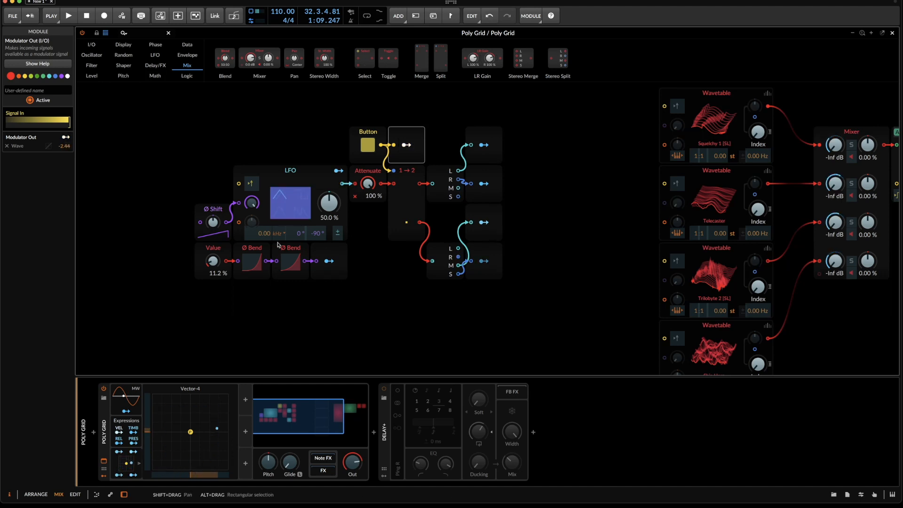
- Toggle the Button several times to check how the LFO waveform switches with the branch, leaving it on
{"action": "left_click", "coordinate": [364, 149]}
{"action": "left_click", "coordinate": [364, 150]}
{"action": "left_click", "coordinate": [364, 149]}
{"action": "left_click", "coordinate": [364, 149]}
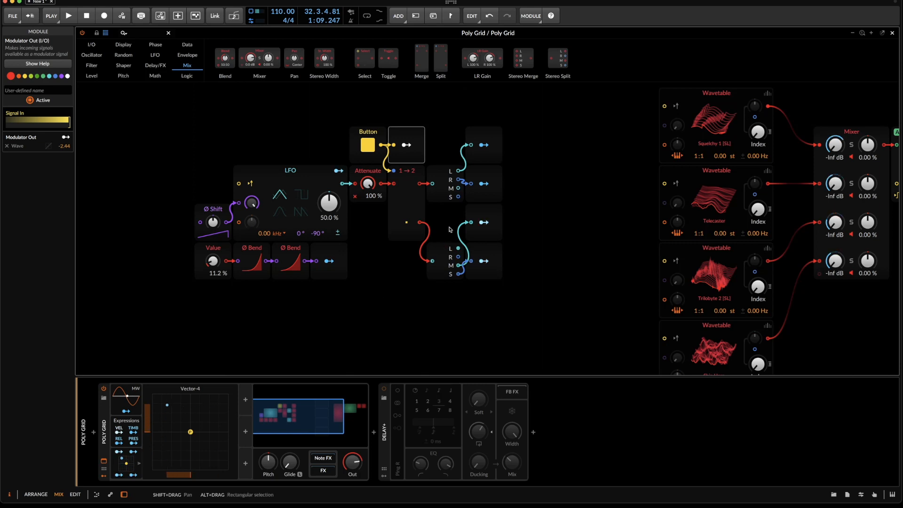
- Insert a Gain - dB between the Split's second output and the lower Stereo Split and set it to +2.8 dB
{"action": "right_click", "coordinate": [392, 263]}
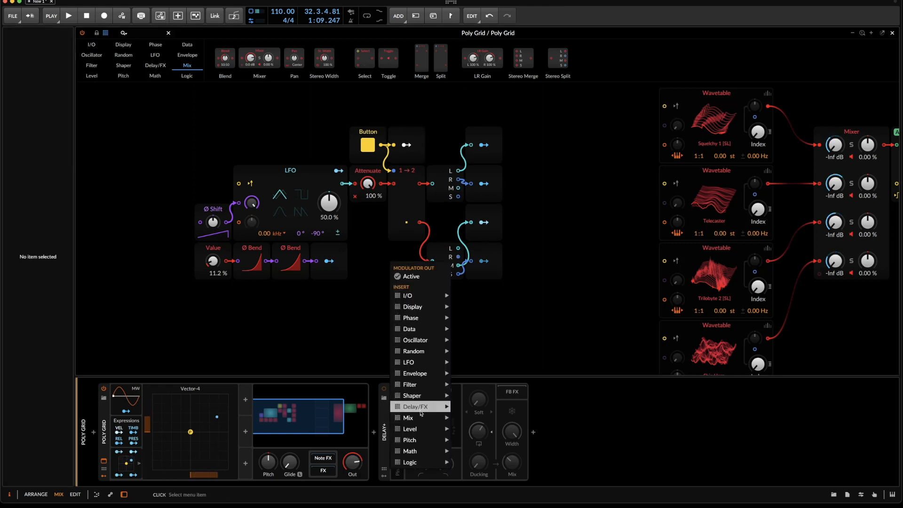
{"action": "mouse_move", "coordinate": [432, 434]}
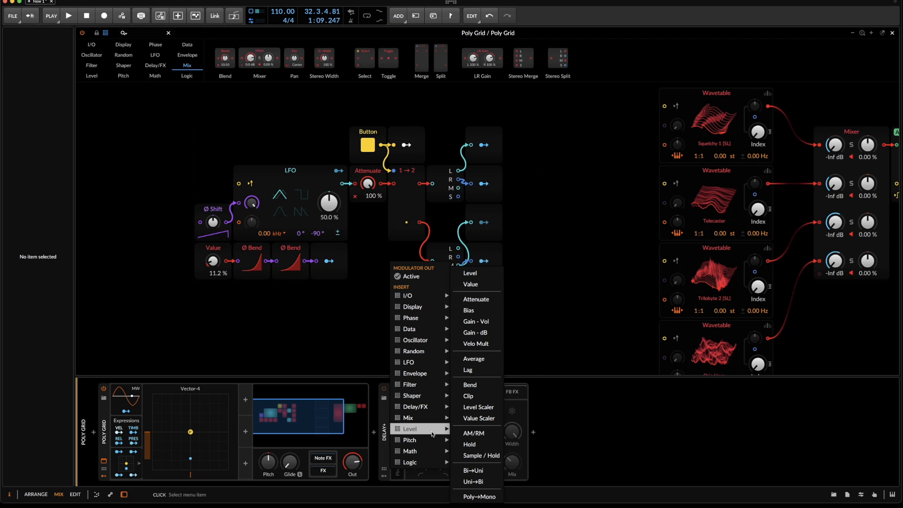
{"action": "left_click", "coordinate": [477, 332]}
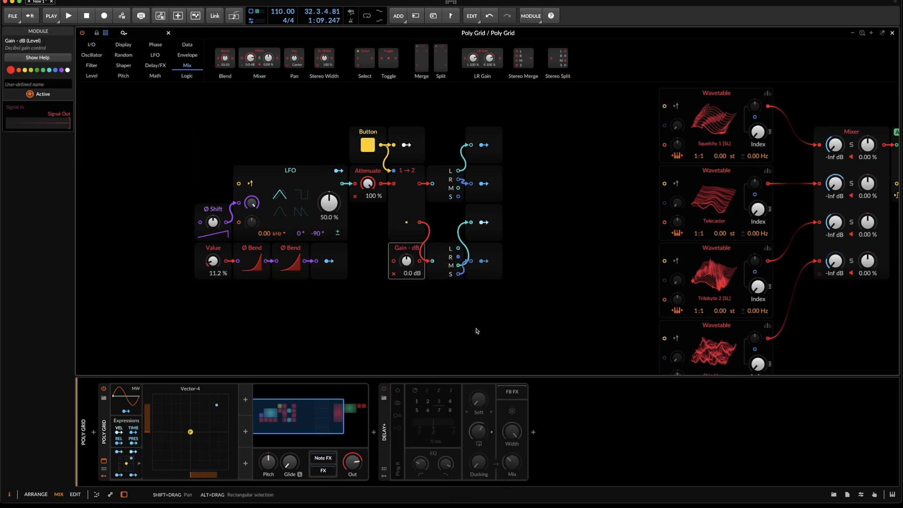
{"action": "left_click_drag", "start_coordinate": [419, 261], "coordinate": [432, 261]}
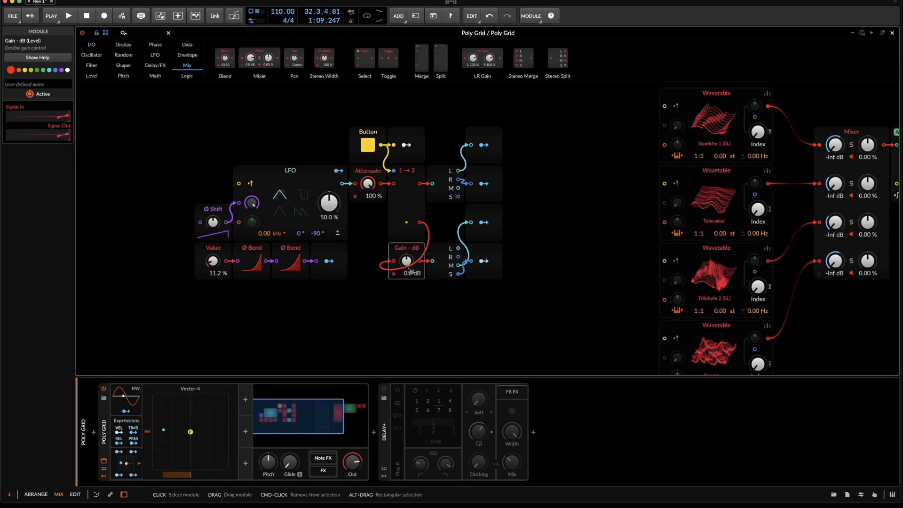
{"action": "left_click", "coordinate": [407, 261], "text": "super"}
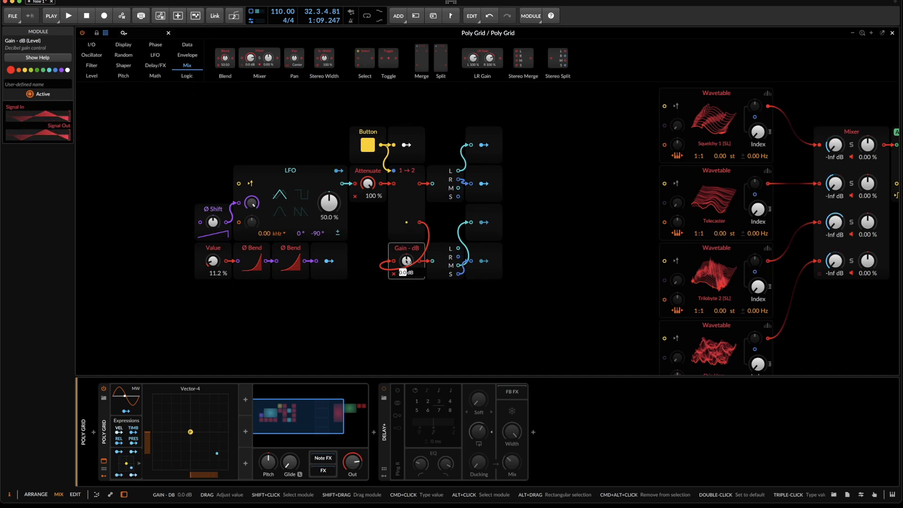
{"action": "type", "text": "2.8"}
{"action": "key", "text": "Return"}
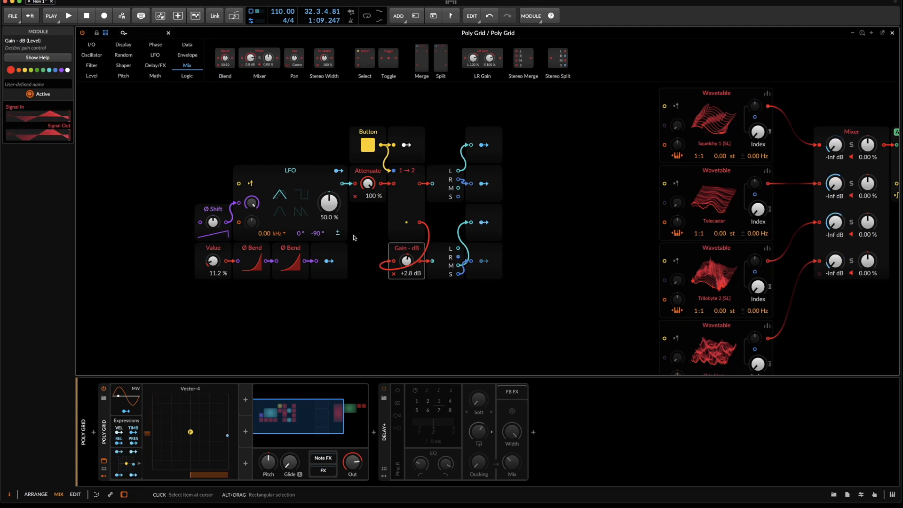
- Switch the Button back and forth to compare both branches with the added gain, leaving it off
{"action": "left_click_drag", "start_coordinate": [367, 183], "coordinate": [368, 182]}
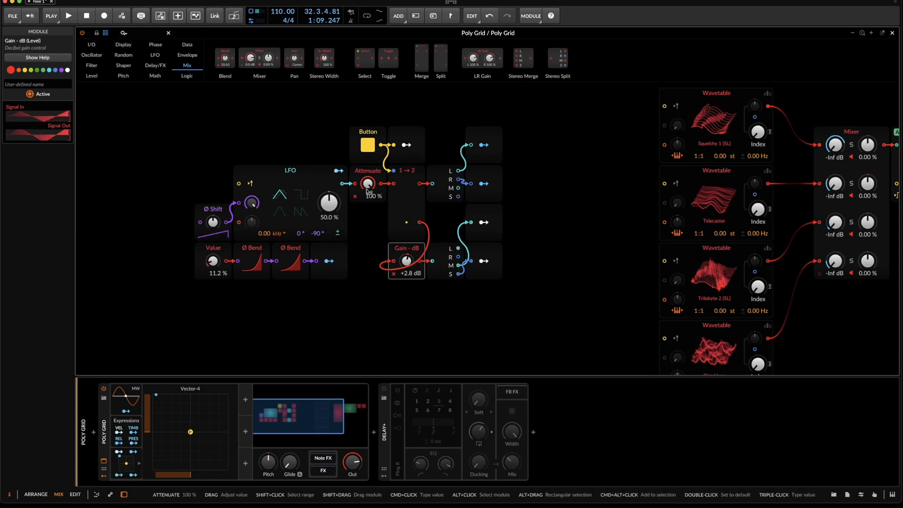
{"action": "left_click", "coordinate": [368, 145]}
{"action": "left_click", "coordinate": [371, 144]}
{"action": "left_click", "coordinate": [372, 142]}
{"action": "left_click", "coordinate": [372, 142]}
{"action": "left_click", "coordinate": [372, 142]}
{"action": "left_click", "coordinate": [371, 142]}
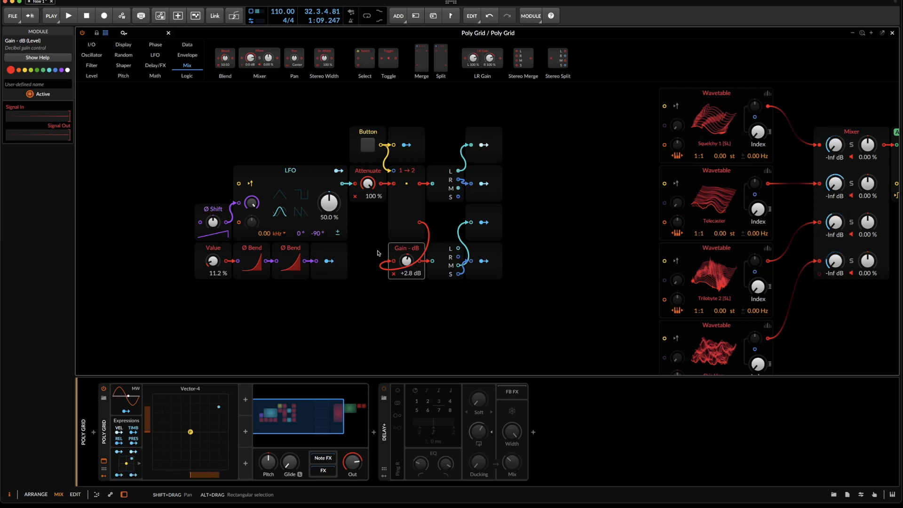
- Adjust the Value module feeding the Ø Bends to 11.6 %
{"action": "left_click_drag", "start_coordinate": [213, 261], "coordinate": [212, 273]}
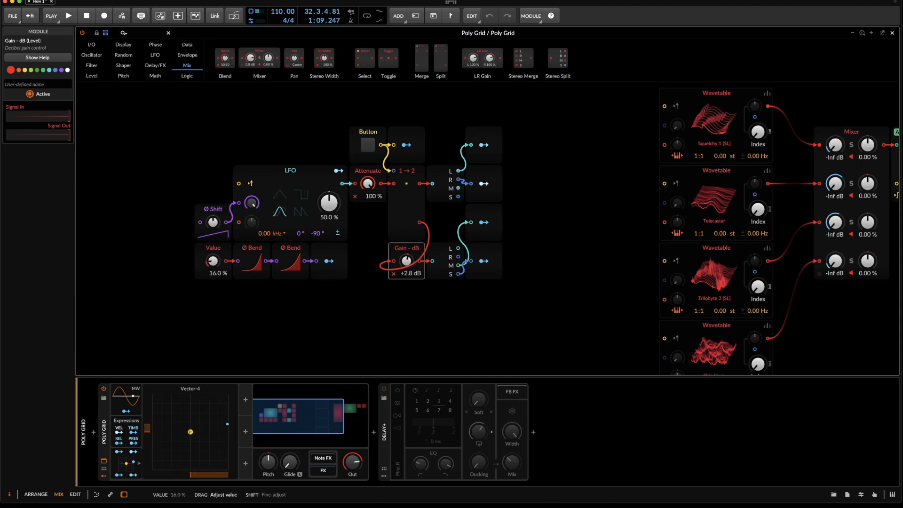
{"action": "left_click_drag", "start_coordinate": [213, 260], "coordinate": [215, 261]}
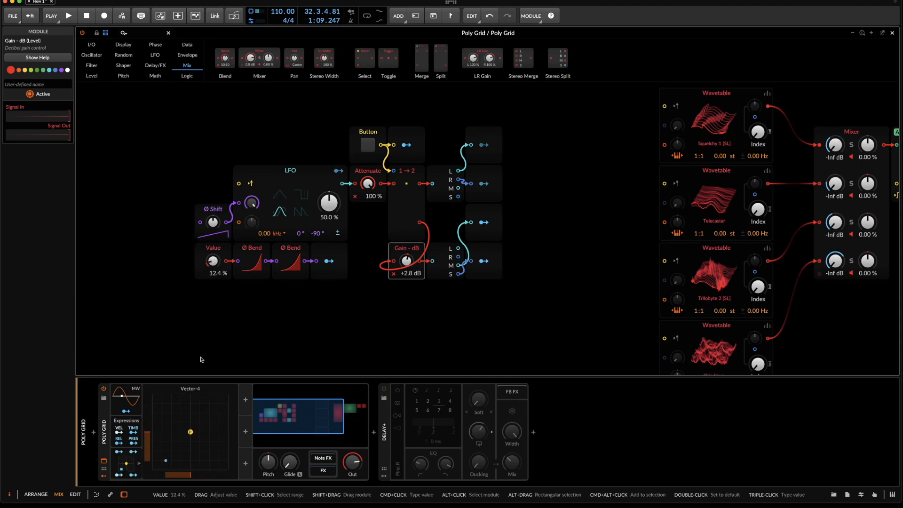
{"action": "right_click", "coordinate": [203, 290]}
{"action": "left_click", "coordinate": [160, 277]}
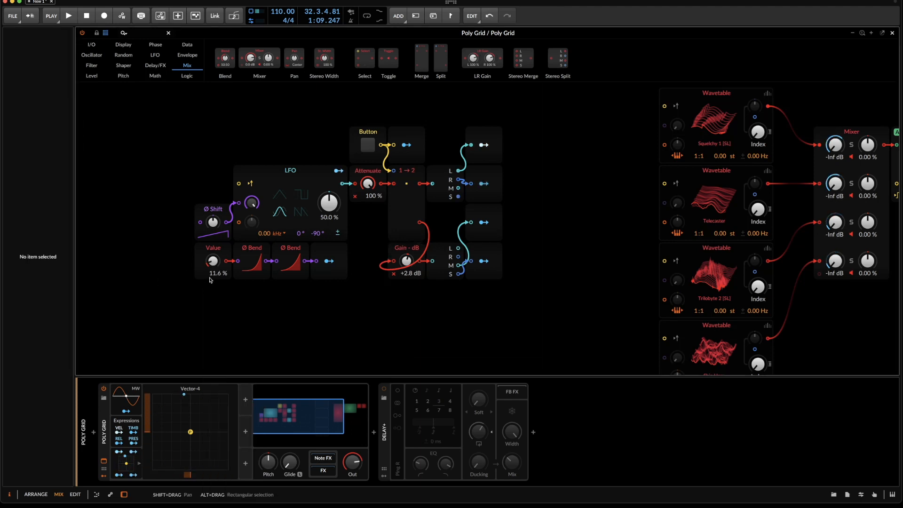
- Insert a Pressure In from the I/O category below the first Ø Bend
{"action": "right_click", "coordinate": [235, 298]}
{"action": "mouse_move", "coordinate": [282, 331]}
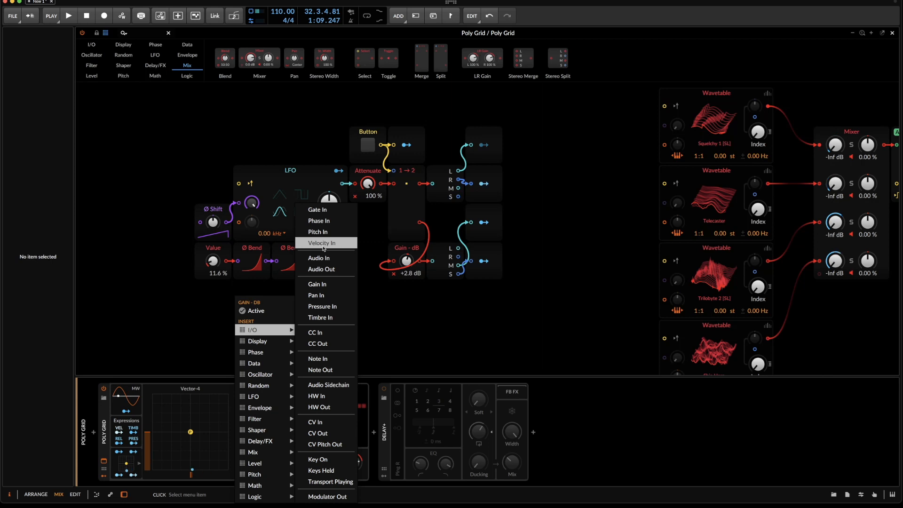
{"action": "left_click", "coordinate": [327, 306]}
- Add a Modulator Out fed directly by Pressure In and map it to the Value module with an amount of 0.108
{"action": "right_click", "coordinate": [329, 306]}
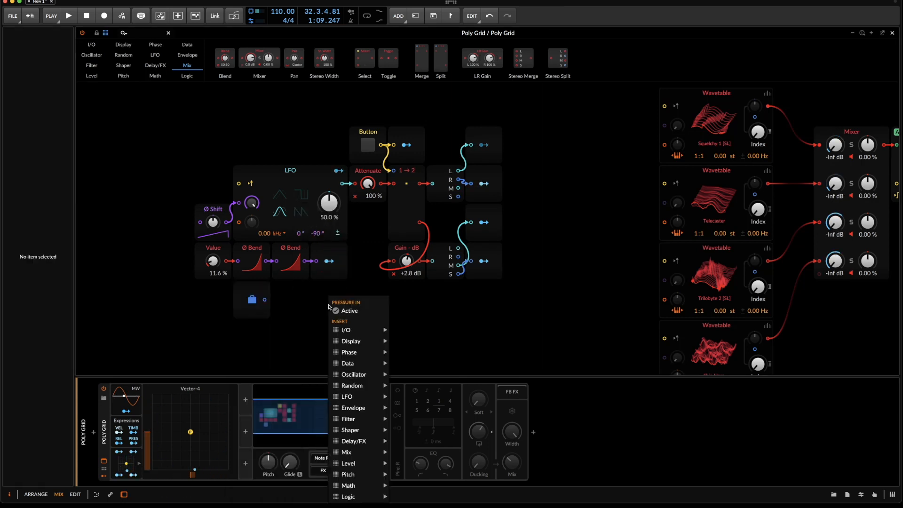
{"action": "mouse_move", "coordinate": [327, 330]}
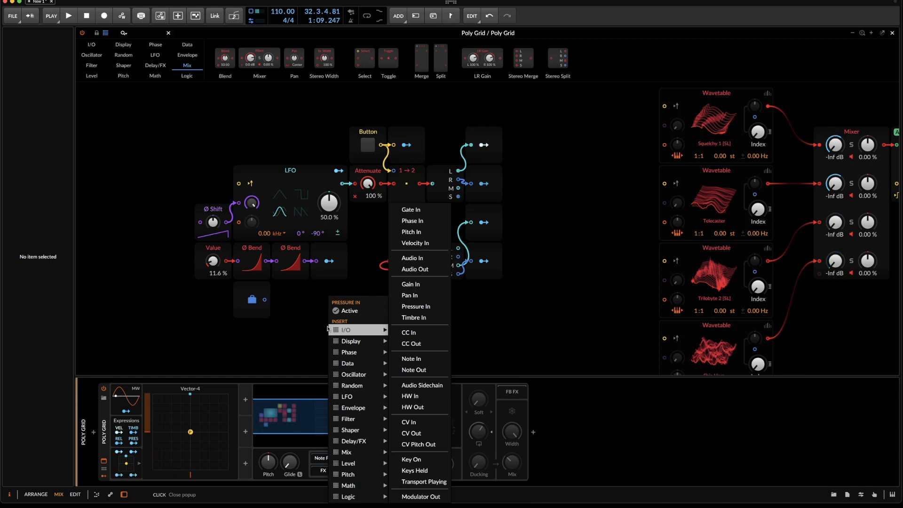
{"action": "left_click", "coordinate": [421, 496]}
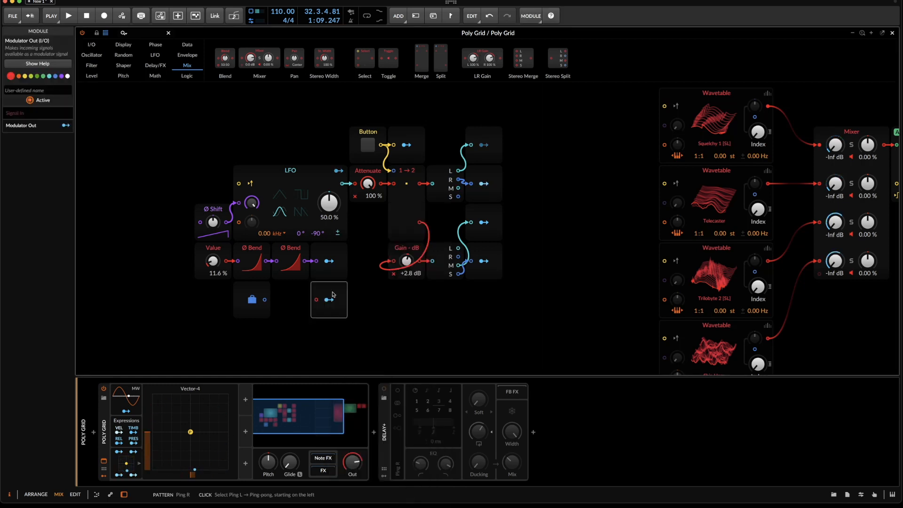
{"action": "left_click_drag", "start_coordinate": [319, 286], "coordinate": [277, 300]}
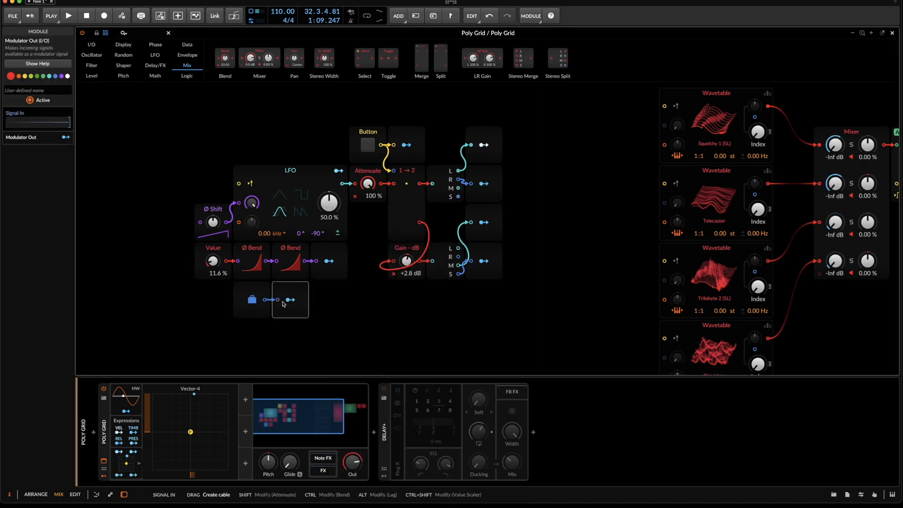
{"action": "left_click", "coordinate": [290, 300]}
{"action": "left_click_drag", "start_coordinate": [212, 261], "coordinate": [212, 256]}
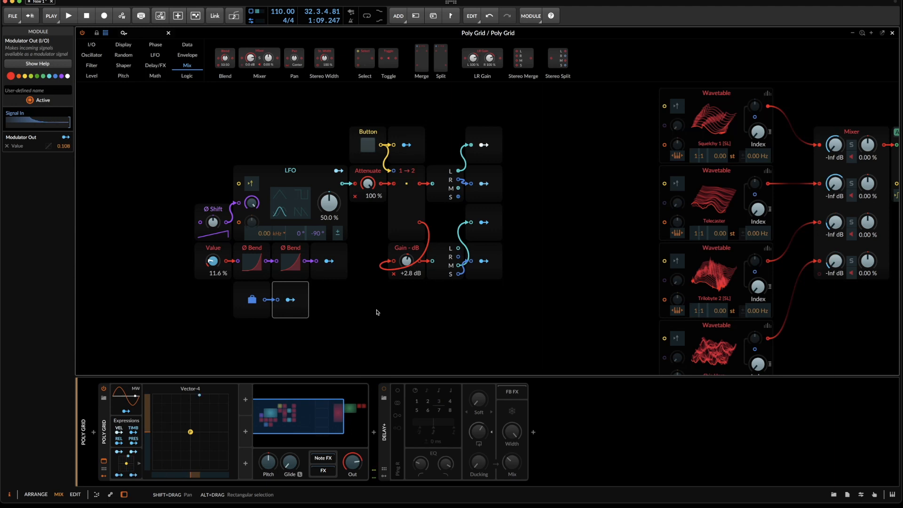
- Look at the Vector synthesizer web page in Firefox, and return to the Poly Grid patch in Bitwig Studio
{"action": "scroll", "coordinate": [378, 308], "scroll_direction": "down", "scroll_amount": 2}
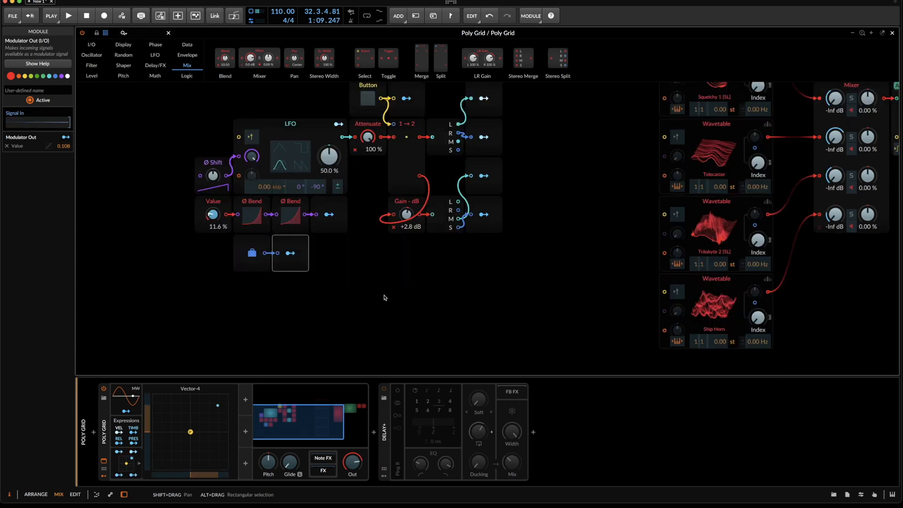
{"action": "key", "text": "super+Tab"}
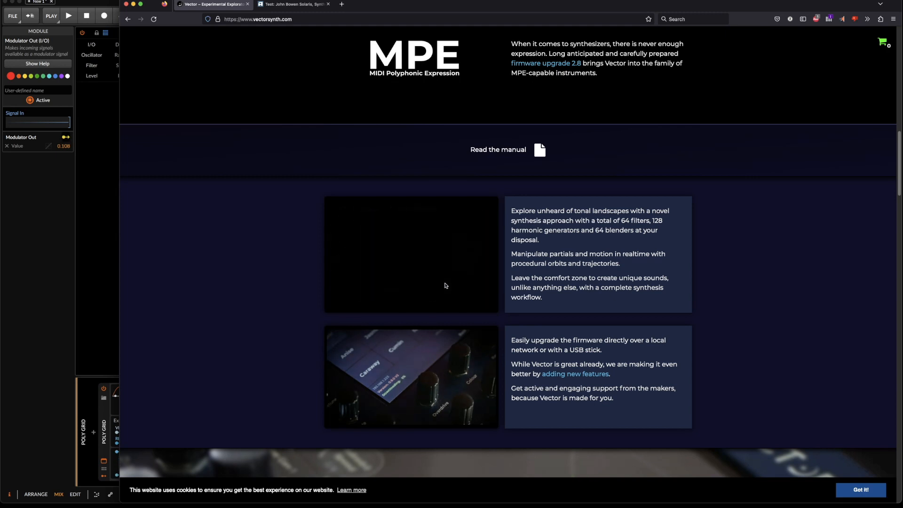
{"action": "key", "text": "super+Tab"}
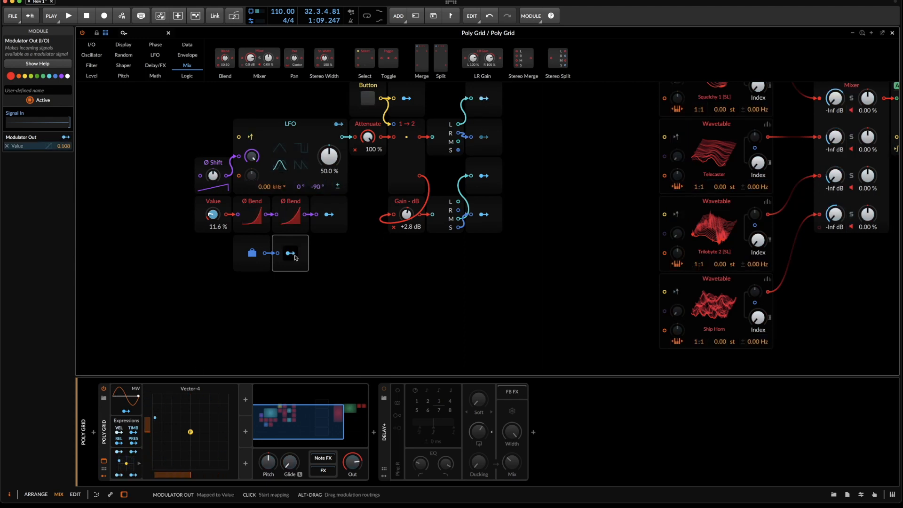
- Duplicate the complete LFO modulation section, including its Button, stereo splits, Modulator Outs and Pressure In, directly below the original
{"action": "scroll", "coordinate": [296, 316], "scroll_direction": "up", "scroll_amount": 2}
{"action": "scroll", "coordinate": [296, 315], "scroll_direction": "down", "scroll_amount": 1}
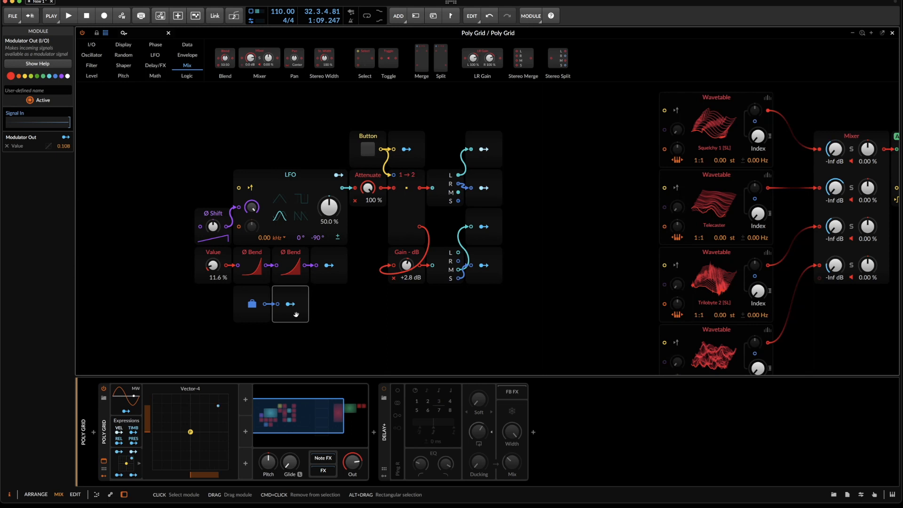
{"action": "scroll", "coordinate": [296, 314], "scroll_direction": "down", "scroll_amount": 1}
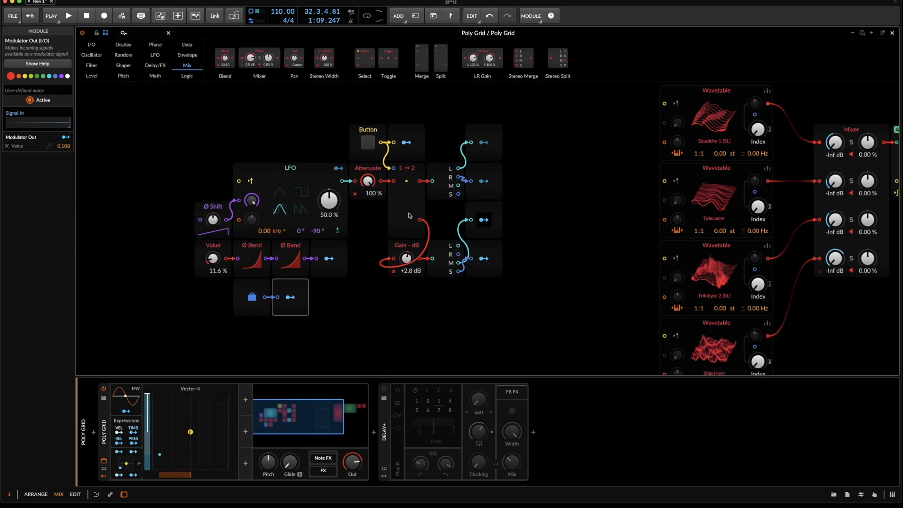
{"action": "left_click_drag", "start_coordinate": [152, 124], "coordinate": [541, 340]}
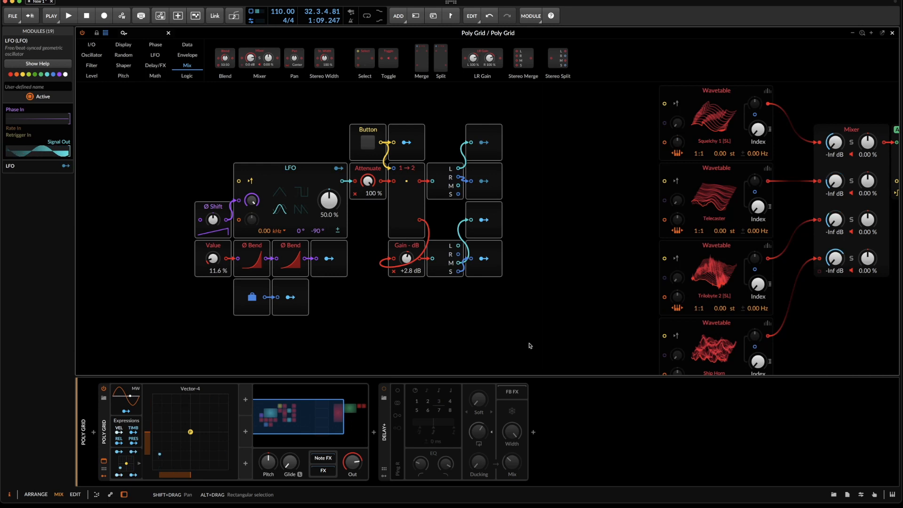
{"action": "key", "text": "ctrl+d"}
{"action": "scroll", "coordinate": [529, 345], "scroll_direction": "down", "scroll_amount": 5}
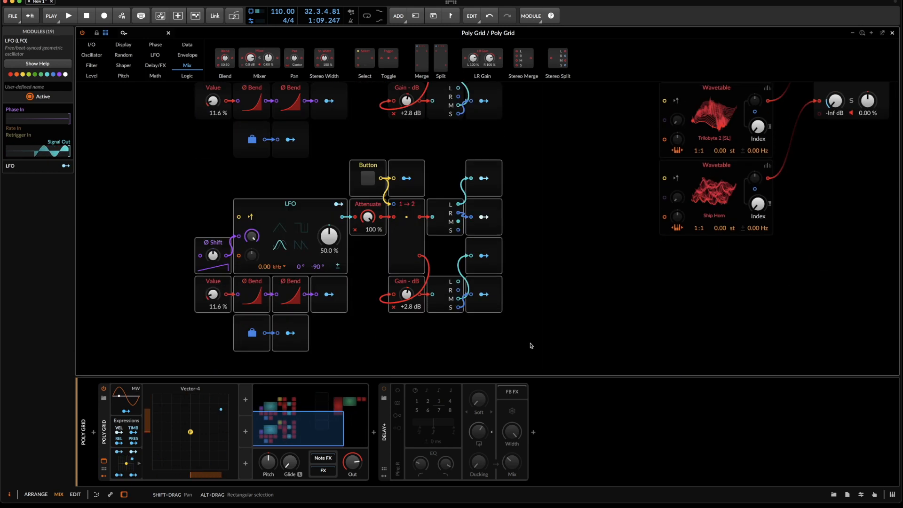
- Set the Attenuate in the original modulation section to 0.00 %
{"action": "scroll", "coordinate": [530, 346], "scroll_direction": "up", "scroll_amount": 6}
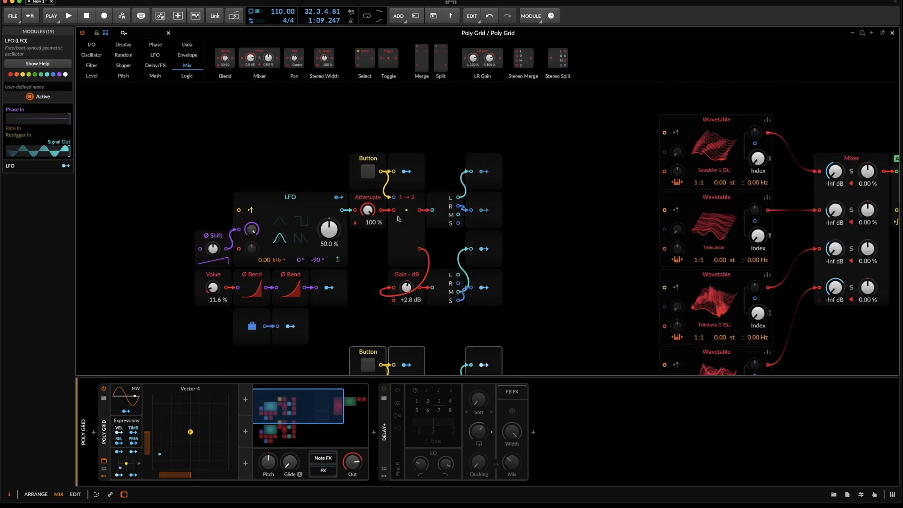
{"action": "scroll", "coordinate": [555, 178], "scroll_direction": "down", "scroll_amount": 5}
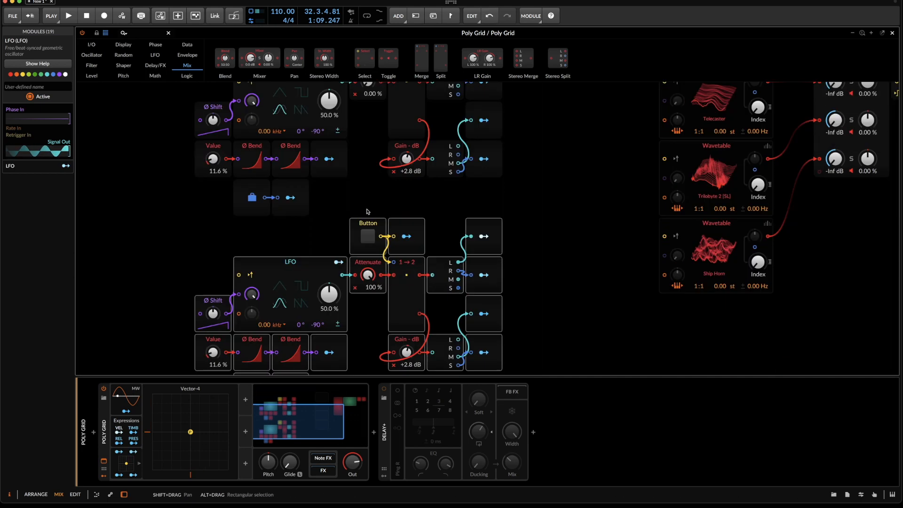
{"action": "left_click", "coordinate": [556, 178]}
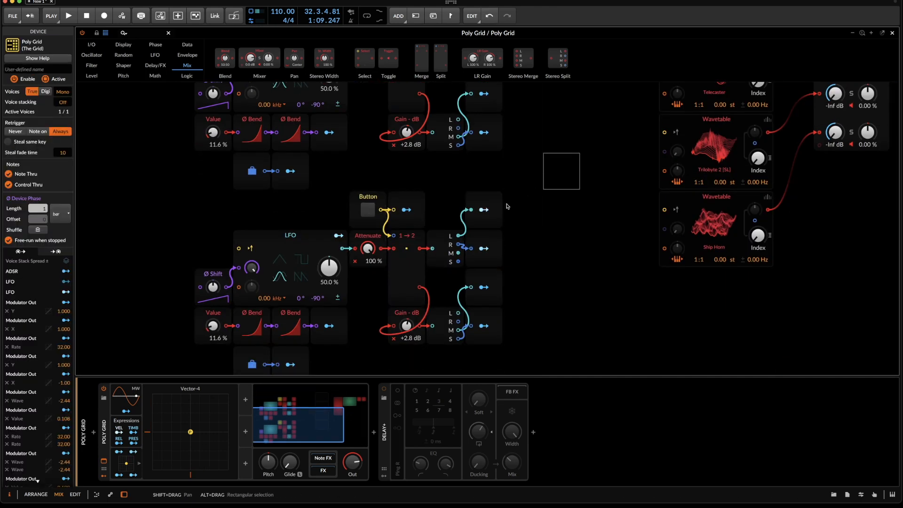
- Map the duplicated section's stereo Modulator Outs to Vector-4's Y and X positions
{"action": "left_click", "coordinate": [149, 432]}
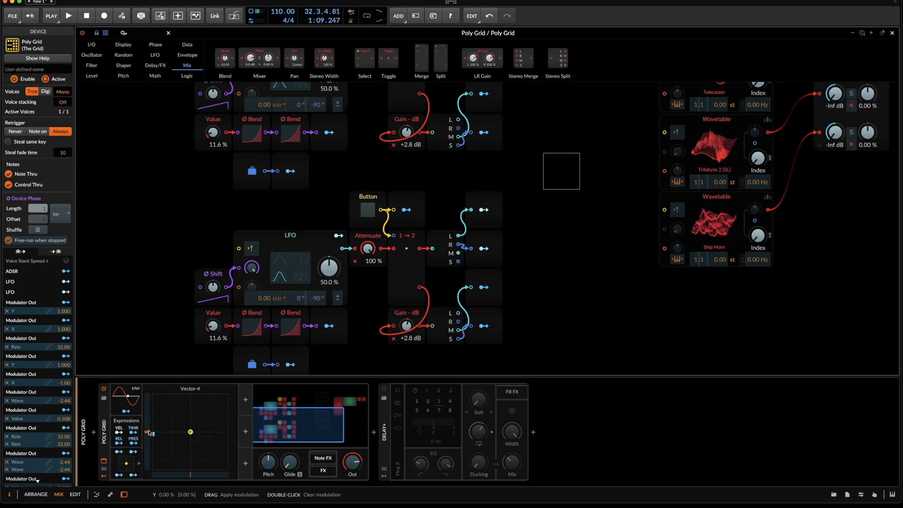
{"action": "left_click", "coordinate": [180, 477]}
{"action": "left_click", "coordinate": [483, 287]}
{"action": "left_click_drag", "start_coordinate": [149, 452], "coordinate": [149, 439]}
{"action": "left_click", "coordinate": [484, 326]}
{"action": "left_click_drag", "start_coordinate": [181, 475], "coordinate": [168, 475]}
- Set the duplicated Modulator Outs' mid/side amounts to 1.000 for Y and -1.00 for X, leaving the duplicated Button off
{"action": "left_click", "coordinate": [484, 199]}
{"action": "double_click", "coordinate": [65, 146]}
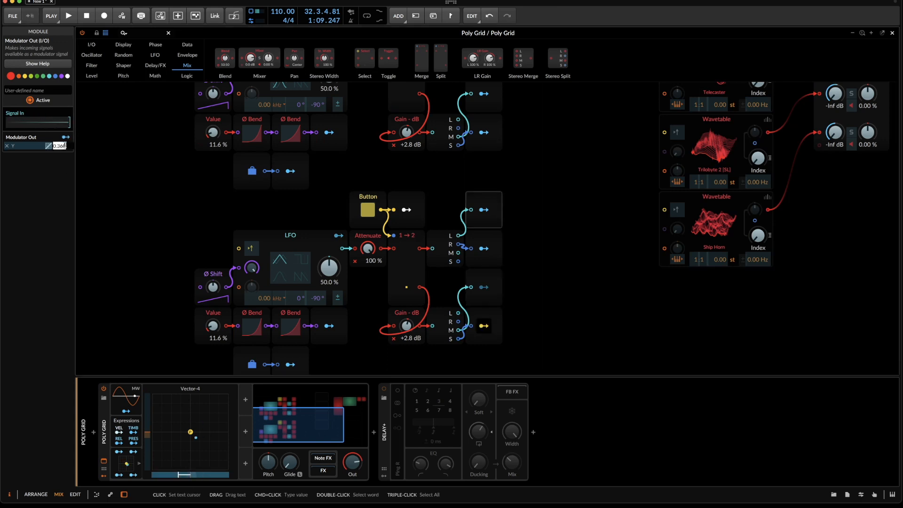
{"action": "left_click", "coordinate": [483, 286]}
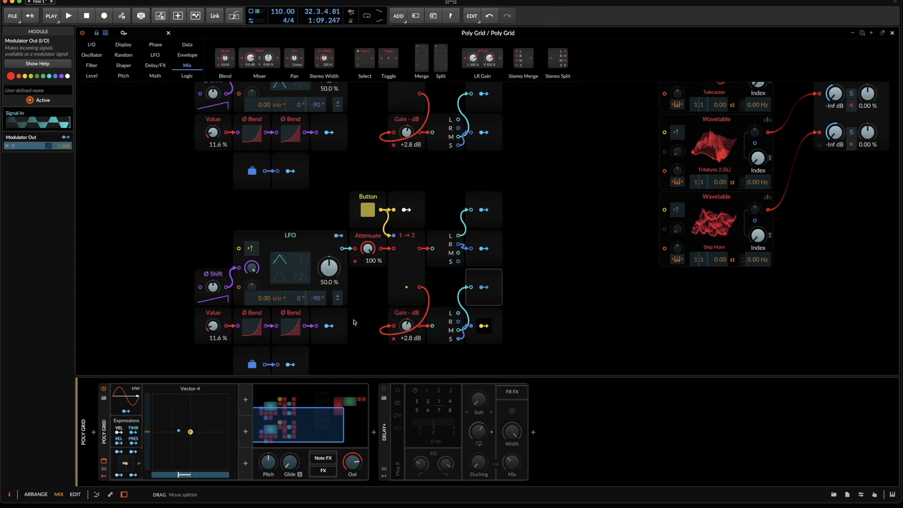
{"action": "left_click", "coordinate": [484, 326]}
{"action": "scroll", "coordinate": [484, 326], "scroll_direction": "down", "scroll_amount": 1}
{"action": "left_click", "coordinate": [368, 191]}
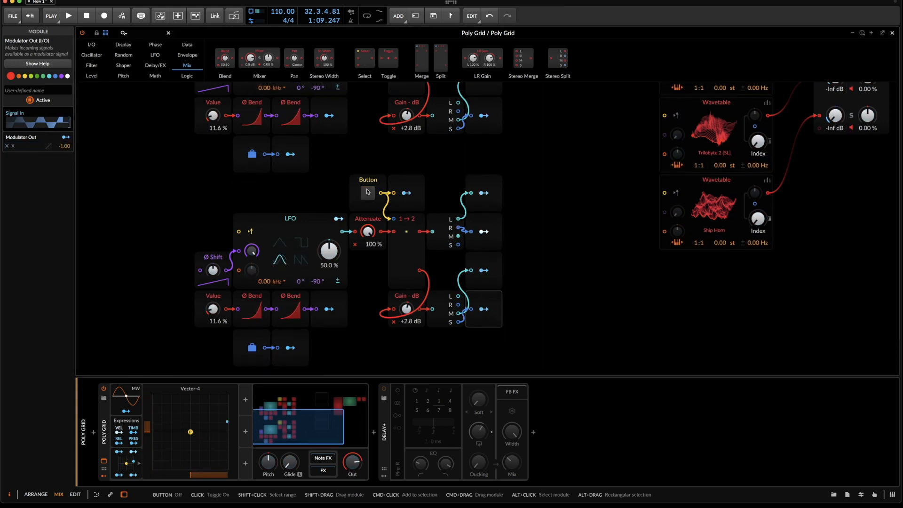
- Set the duplicated section's Attenuate to 27.2 % and Value to 15.6 %, and the original section's Attenuate to 69.2 %
{"action": "scroll", "coordinate": [368, 191], "scroll_direction": "up", "scroll_amount": 9}
{"action": "left_click_drag", "start_coordinate": [150, 157], "coordinate": [525, 291]}
{"action": "scroll", "coordinate": [525, 291], "scroll_direction": "down", "scroll_amount": 7}
{"action": "left_click_drag", "start_coordinate": [172, 204], "coordinate": [544, 319]}
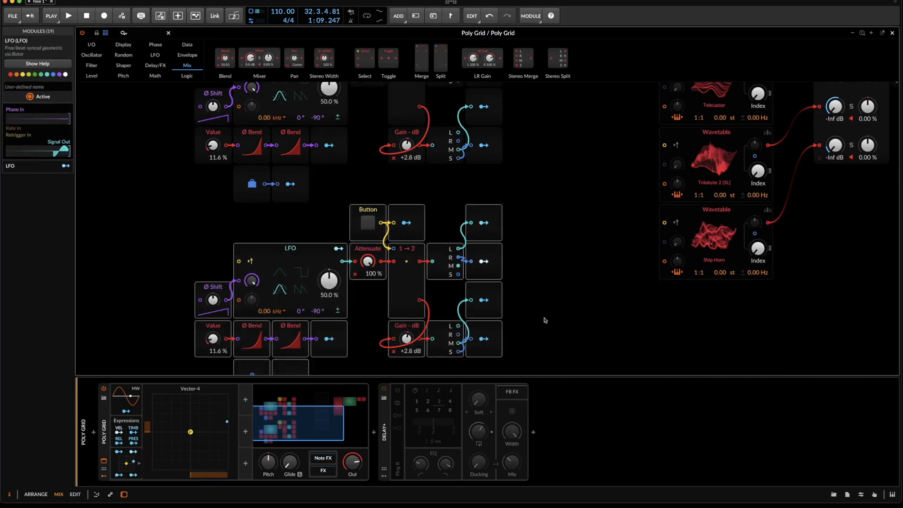
{"action": "scroll", "coordinate": [518, 305], "scroll_direction": "down", "scroll_amount": 3}
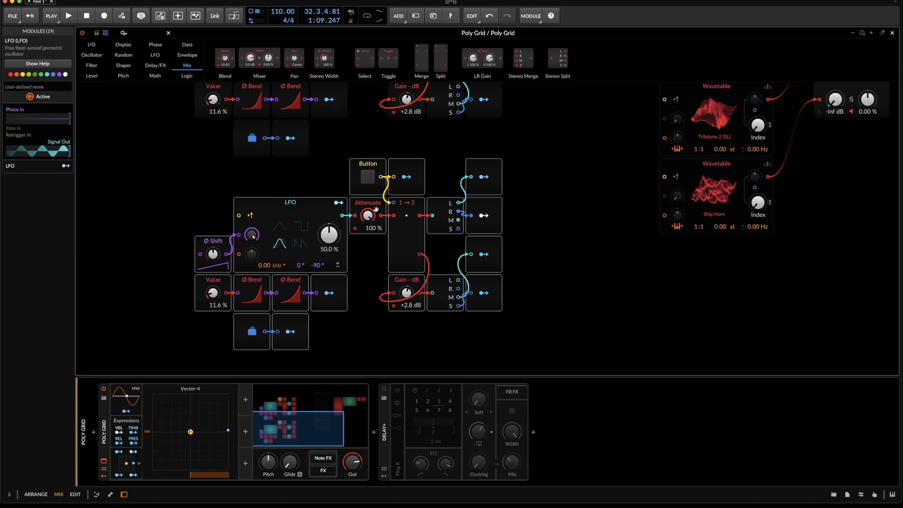
{"action": "left_click_drag", "start_coordinate": [367, 215], "coordinate": [368, 235]}
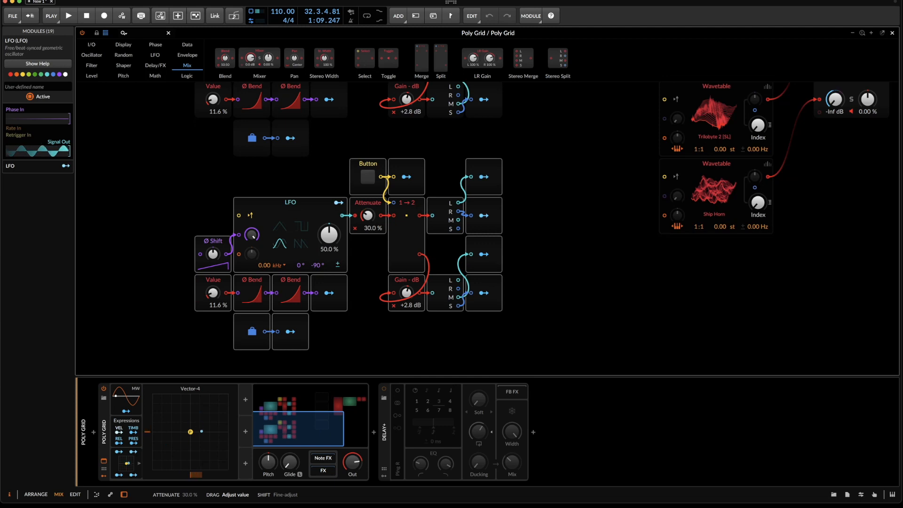
{"action": "left_click_drag", "start_coordinate": [212, 293], "coordinate": [213, 295]}
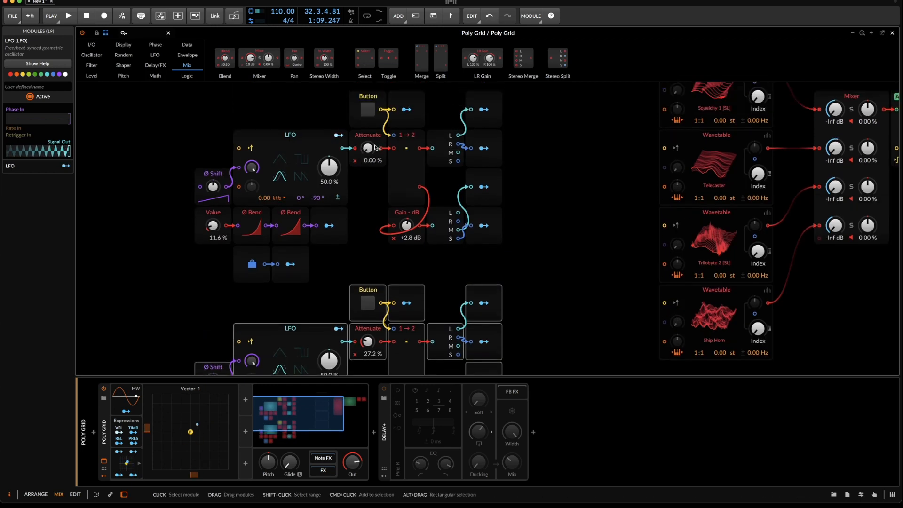
{"action": "left_click_drag", "start_coordinate": [375, 147], "coordinate": [375, 146]}
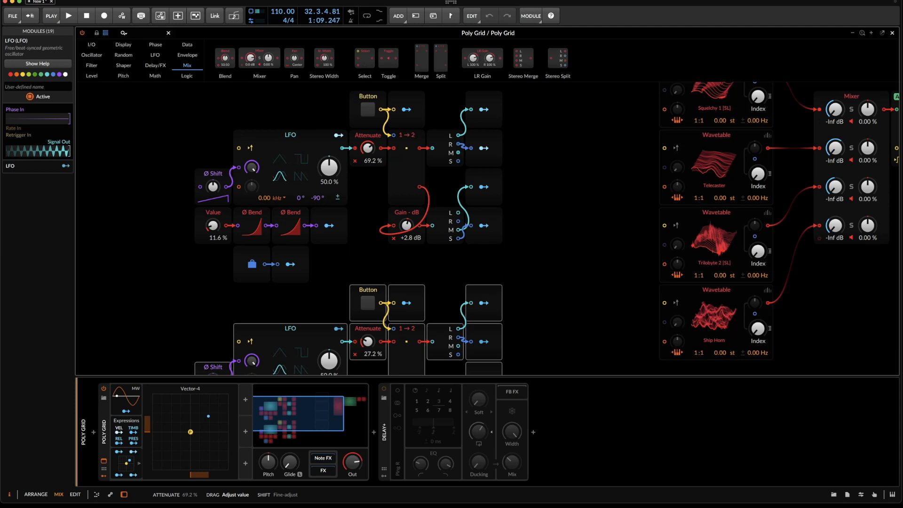
- Deactivate the Pressure In and its Modulator Out in both sections, and set the duplicate's Value to 22.0 % and Attenuate to 28.0 %
{"action": "scroll", "coordinate": [291, 235], "scroll_direction": "down", "scroll_amount": 5}
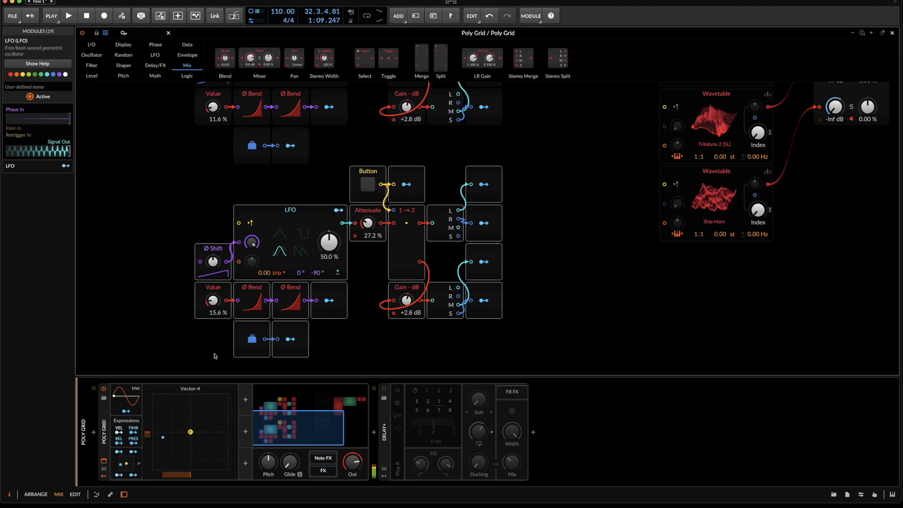
{"action": "left_click_drag", "start_coordinate": [214, 356], "coordinate": [326, 369]}
{"action": "left_click_drag", "start_coordinate": [198, 156], "coordinate": [321, 146]}
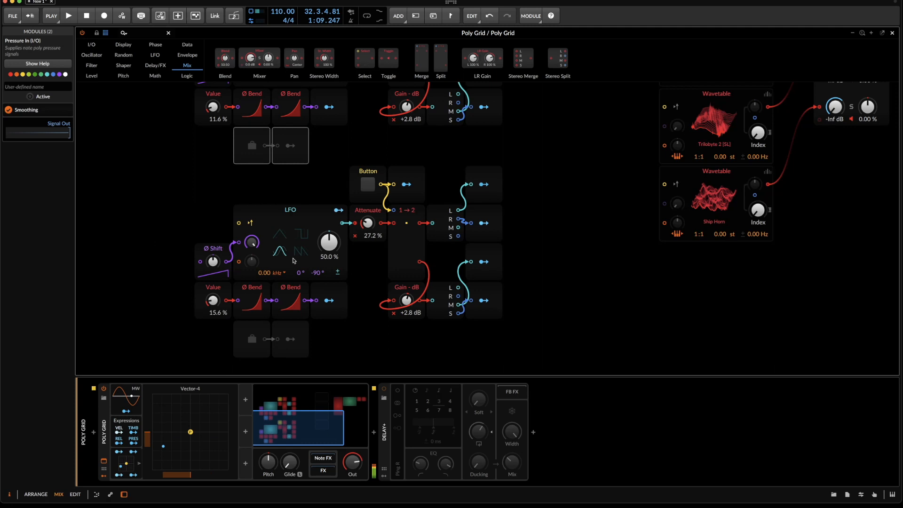
{"action": "mouse_move", "coordinate": [217, 306]}
{"action": "left_mouse_down"}
{"action": "mouse_move", "coordinate": [217, 296]}
{"action": "mouse_move", "coordinate": [217, 305]}
{"action": "left_mouse_up"}
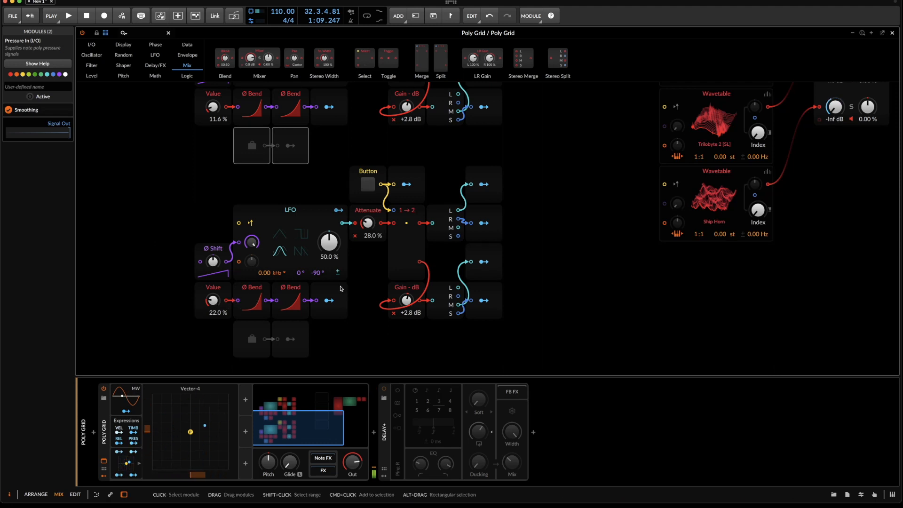
- Pan the four Mixer channels alternately to -18.4 %, 26.4 %, -33.6 % and 37.6 %
{"action": "scroll", "coordinate": [512, 224], "scroll_direction": "right", "scroll_amount": 5}
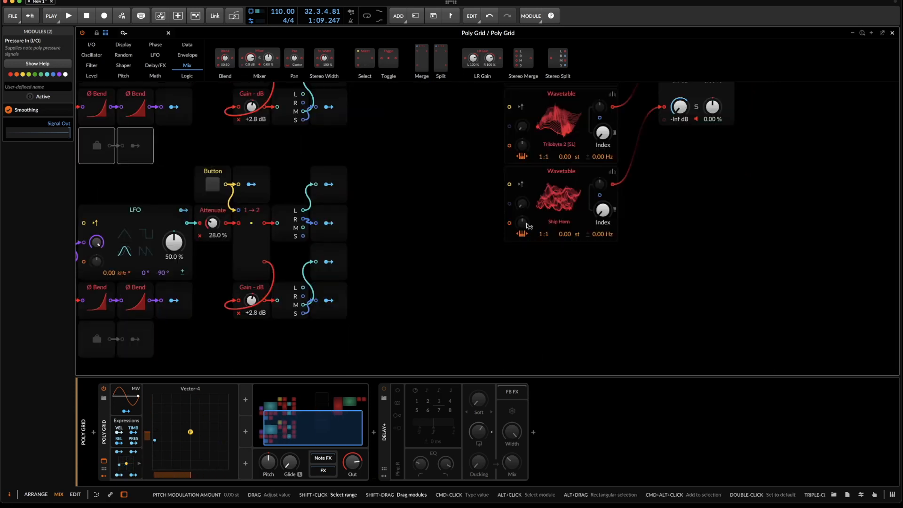
{"action": "scroll", "coordinate": [512, 224], "scroll_direction": "up", "scroll_amount": 4}
{"action": "left_click_drag", "start_coordinate": [712, 124], "coordinate": [712, 150]}
{"action": "left_click_drag", "start_coordinate": [713, 205], "coordinate": [713, 237]}
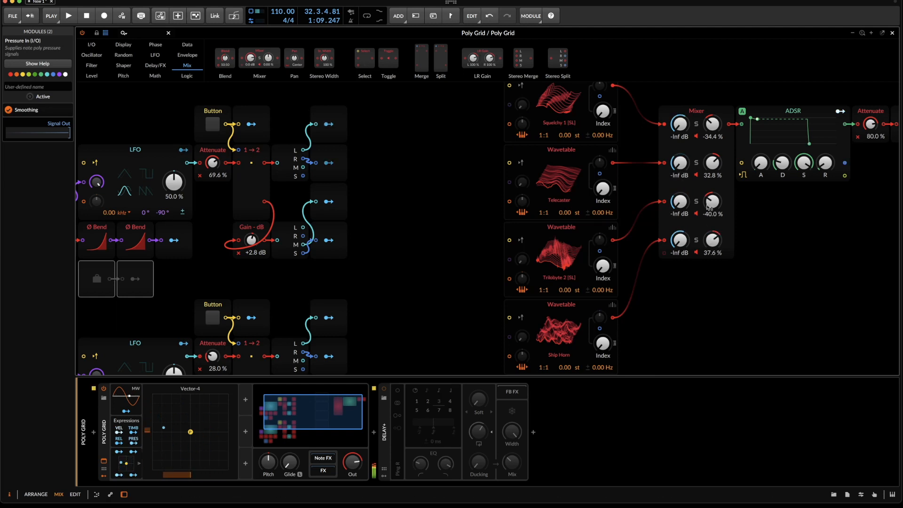
{"action": "left_click_drag", "start_coordinate": [714, 170], "coordinate": [712, 198]}
{"action": "left_click_drag", "start_coordinate": [713, 128], "coordinate": [714, 119]}
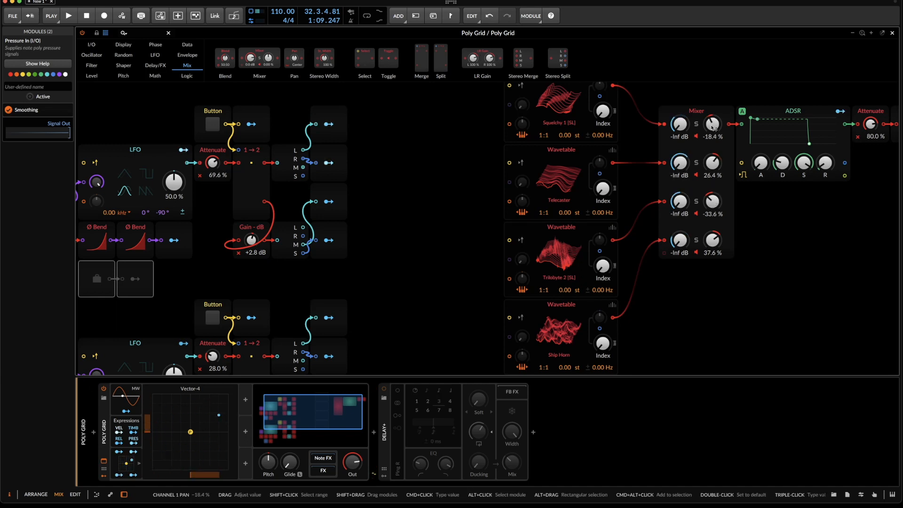
- Enable the Delay+ effect, and lengthen the attack and release of the ADSR after the Mixer
{"action": "left_click_drag", "start_coordinate": [475, 372], "coordinate": [602, 141]}
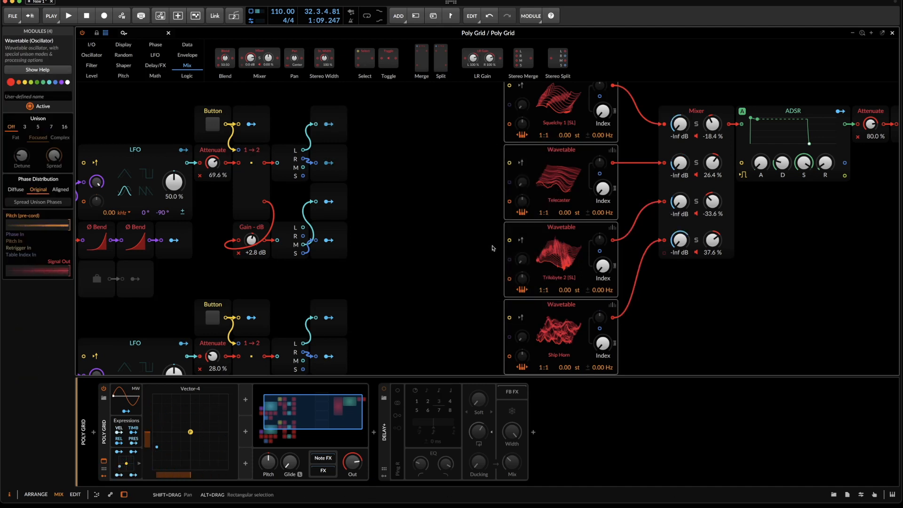
{"action": "left_click", "coordinate": [384, 396]}
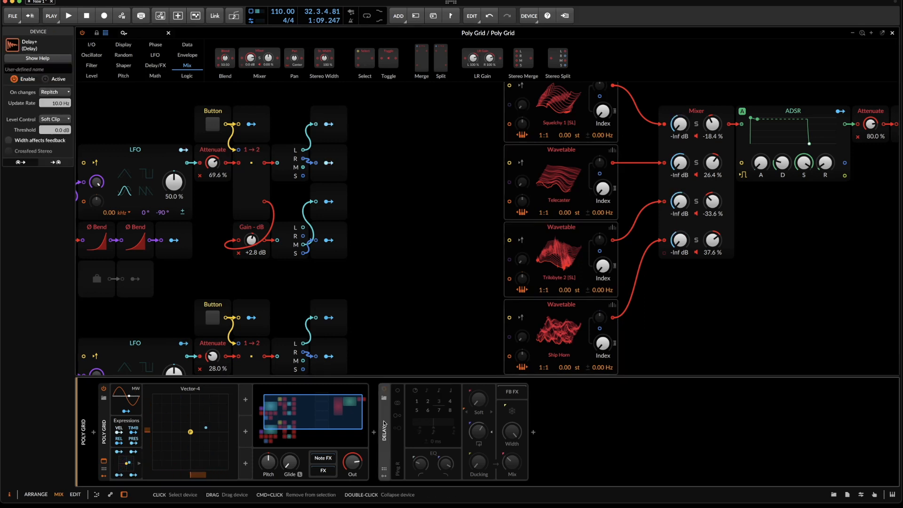
{"action": "left_click", "coordinate": [384, 390]}
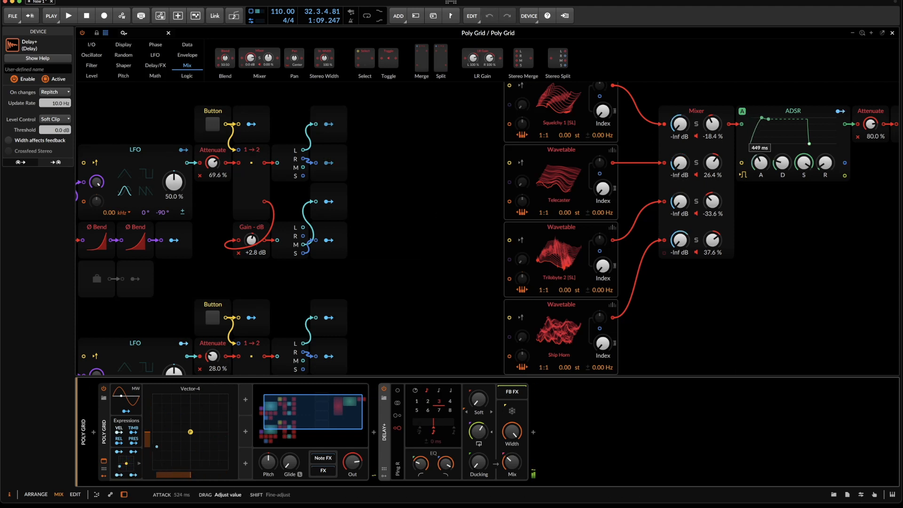
{"action": "left_click_drag", "start_coordinate": [835, 167], "coordinate": [835, 160]}
{"action": "left_click_drag", "start_coordinate": [812, 142], "coordinate": [817, 143]}
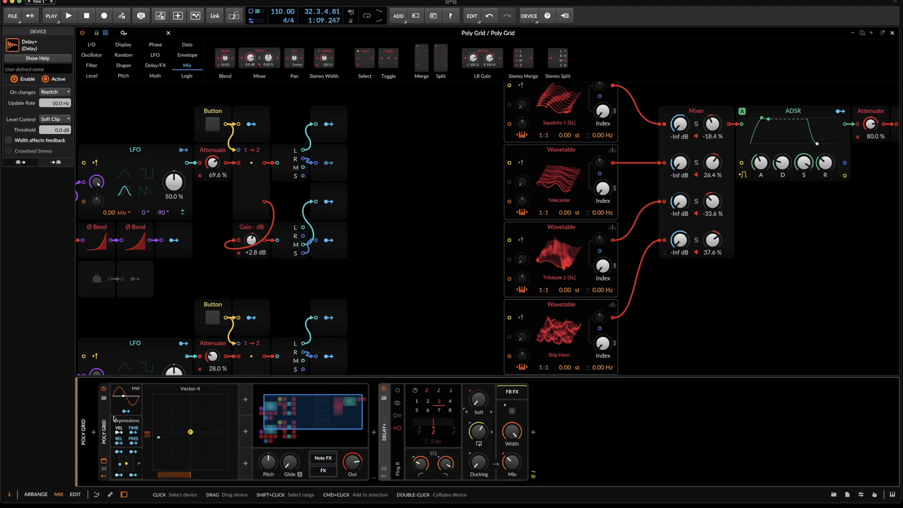
- Reactivate the original section's Pressure In and Modulator Out, and set the duplicate's Value to 18.0 %
{"action": "scroll", "coordinate": [294, 335], "scroll_direction": "left", "scroll_amount": 9}
{"action": "scroll", "coordinate": [292, 337], "scroll_direction": "right", "scroll_amount": 4}
{"action": "left_click_drag", "start_coordinate": [292, 337], "coordinate": [402, 295]}
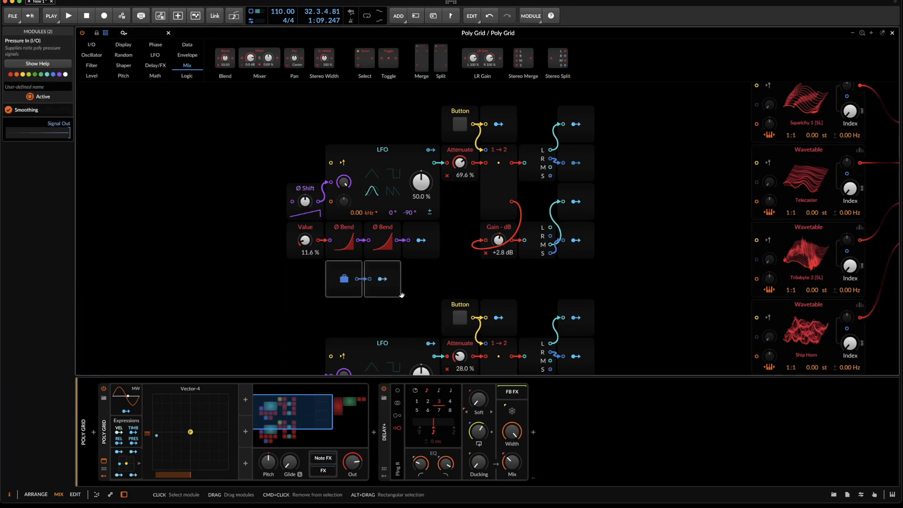
{"action": "scroll", "coordinate": [389, 303], "scroll_direction": "down", "scroll_amount": 3}
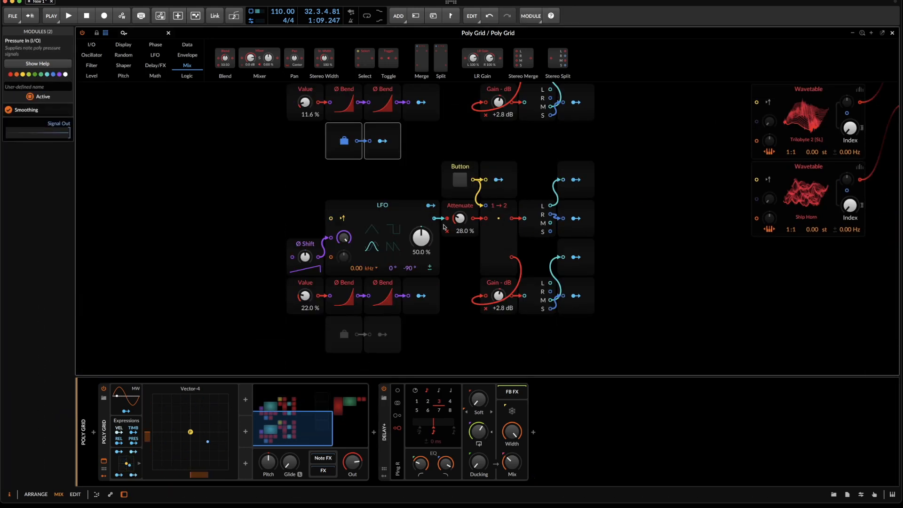
{"action": "left_click_drag", "start_coordinate": [297, 308], "coordinate": [301, 306]}
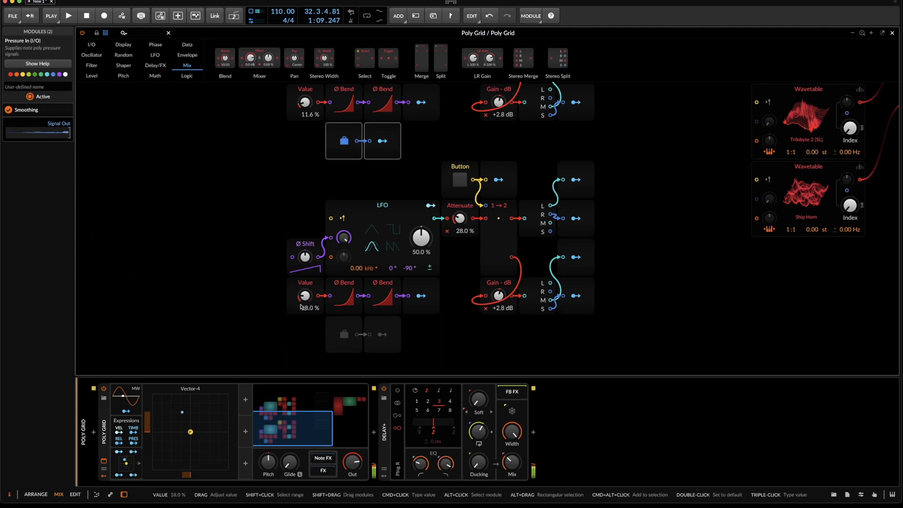
- Switch the Poly Grid from mono to 6 voices, and disable the Delay+ effect
{"action": "left_click", "coordinate": [227, 179]}
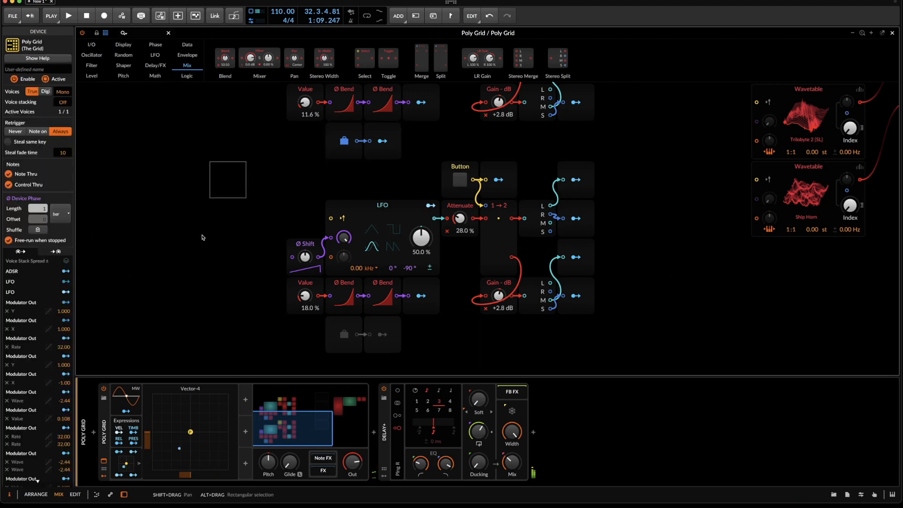
{"action": "left_click", "coordinate": [62, 92]}
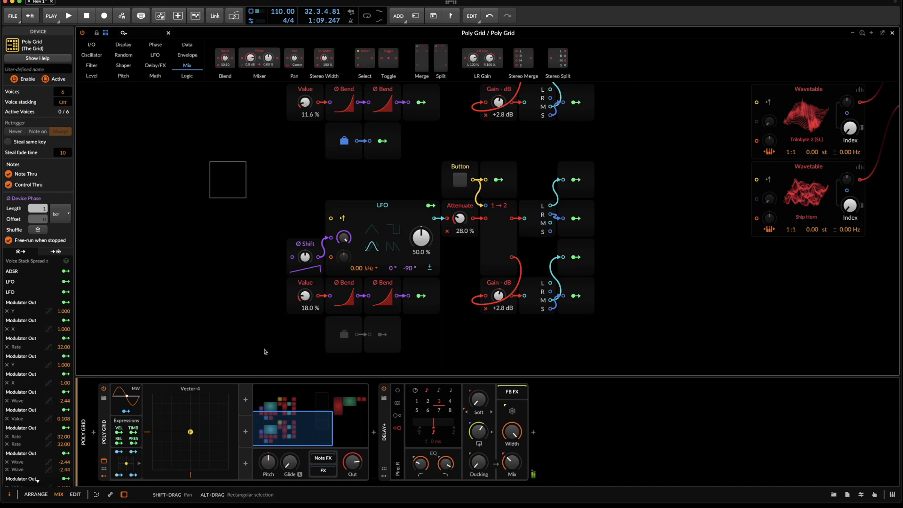
{"action": "left_click", "coordinate": [382, 390]}
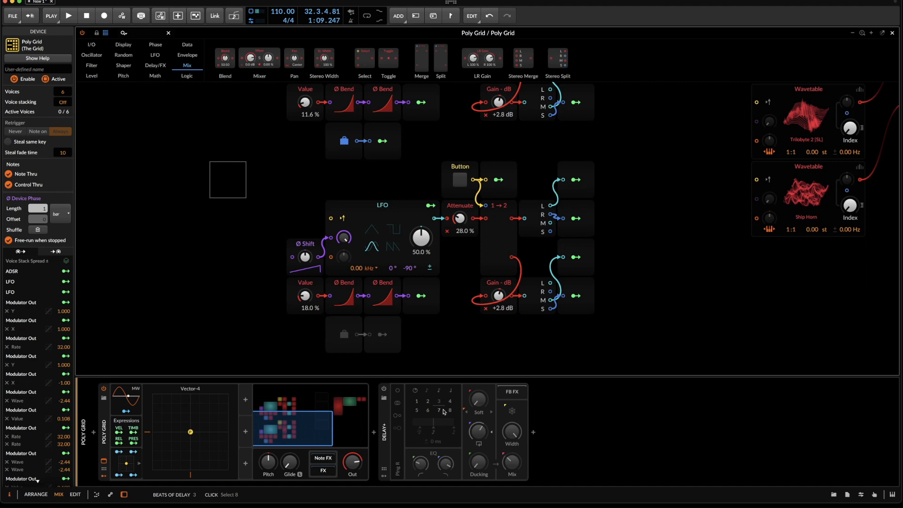
- Examine the duplicated LFO modulation section and the four Wavetable oscillators feeding the Mixer
{"action": "scroll", "coordinate": [728, 228], "scroll_direction": "up", "scroll_amount": 1}
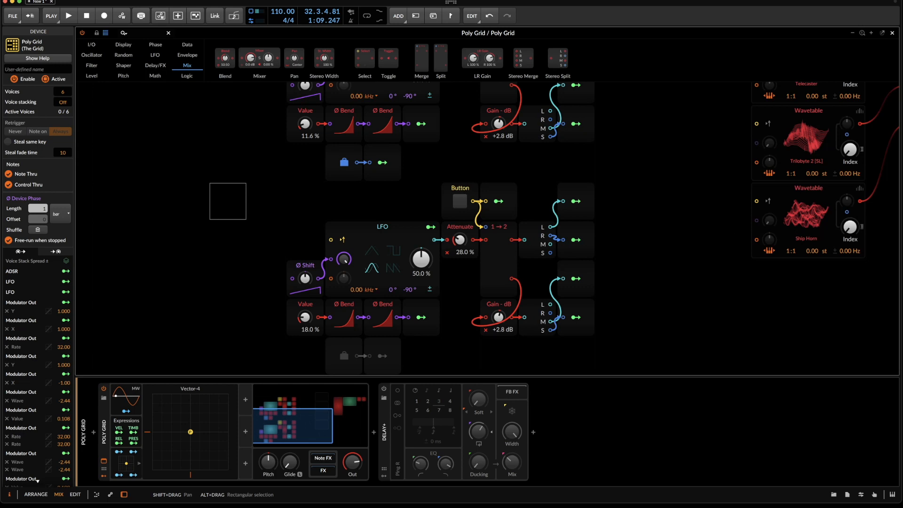
{"action": "scroll", "coordinate": [470, 235], "scroll_direction": "up", "scroll_amount": 5}
{"action": "left_click_drag", "start_coordinate": [232, 181], "coordinate": [642, 382]}
{"action": "scroll", "coordinate": [672, 291], "scroll_direction": "down", "scroll_amount": 1}
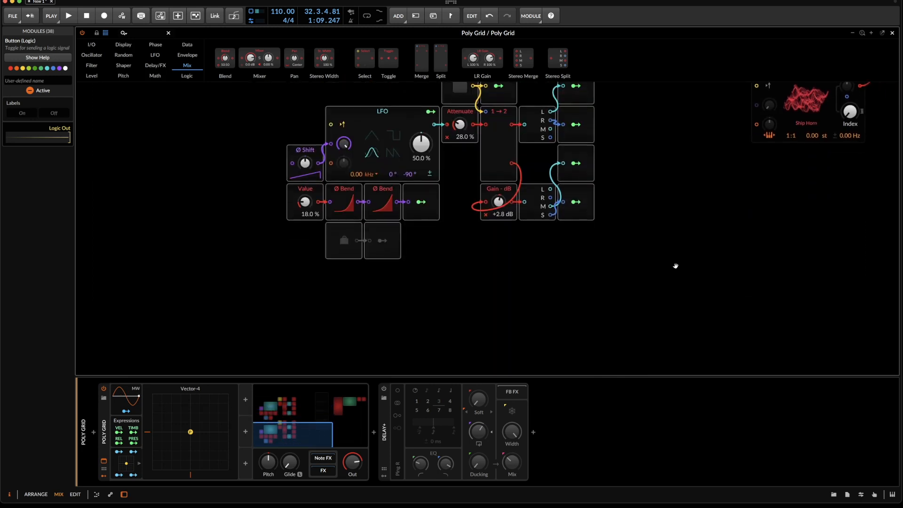
{"action": "scroll", "coordinate": [672, 273], "scroll_direction": "right", "scroll_amount": 8}
{"action": "scroll", "coordinate": [672, 278], "scroll_direction": "up", "scroll_amount": 2}
{"action": "left_click_drag", "start_coordinate": [435, 139], "coordinate": [499, 371]}
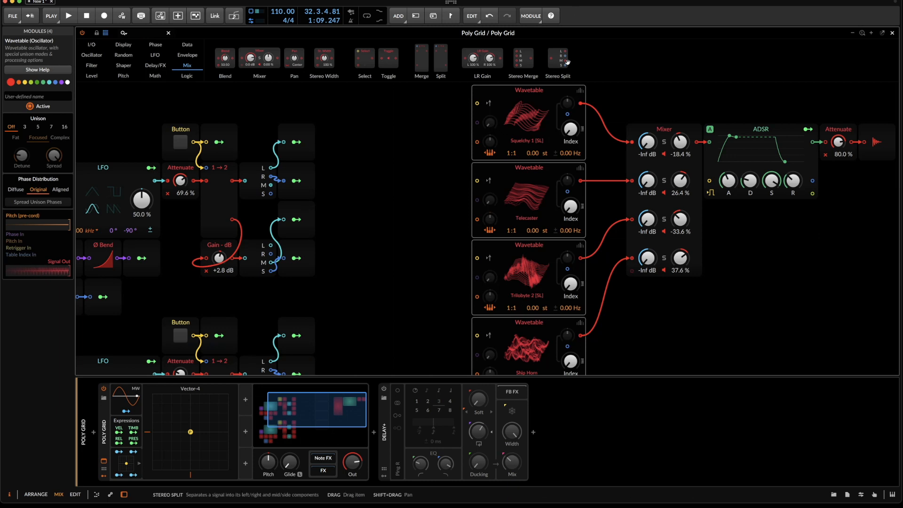
{"action": "left_click", "coordinate": [452, 144]}
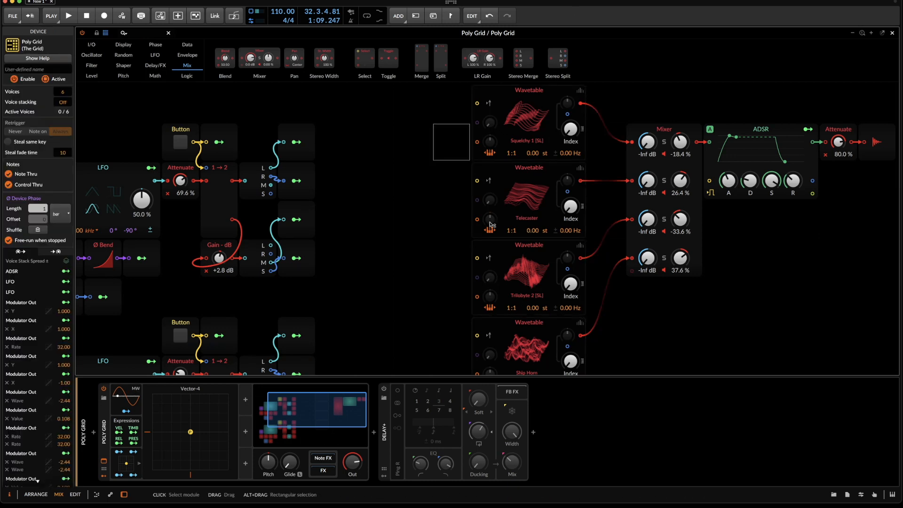
- Look through the I/O modules available for insertion without adding any, and close the grid editor
{"action": "right_click", "coordinate": [448, 260]}
{"action": "mouse_move", "coordinate": [489, 285]}
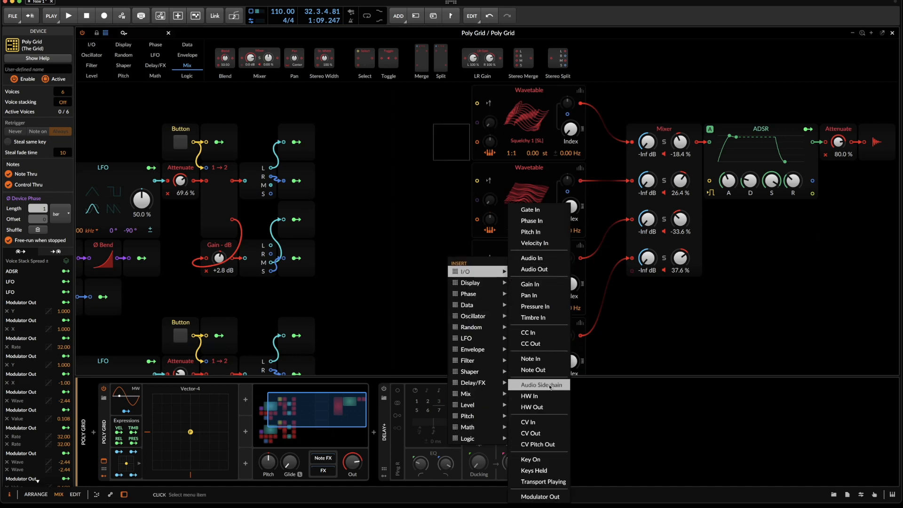
{"action": "left_click", "coordinate": [653, 358]}
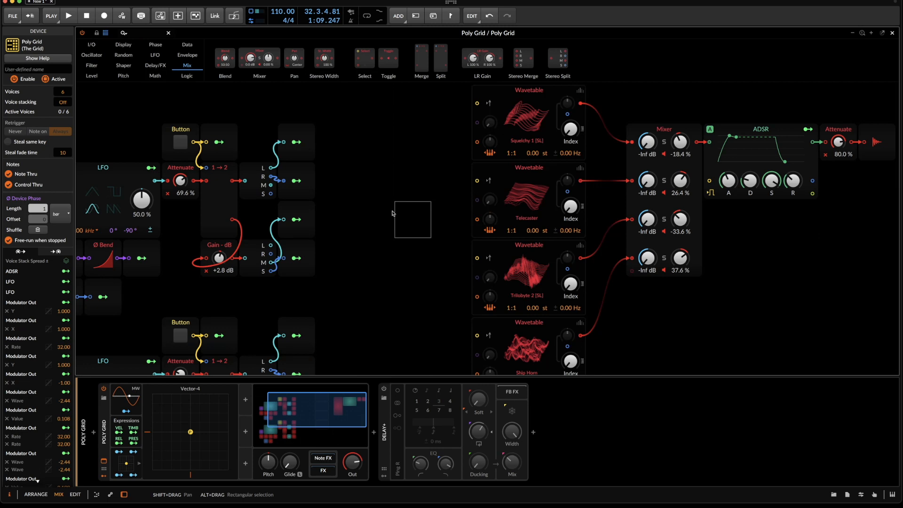
{"action": "key", "text": "Escape"}
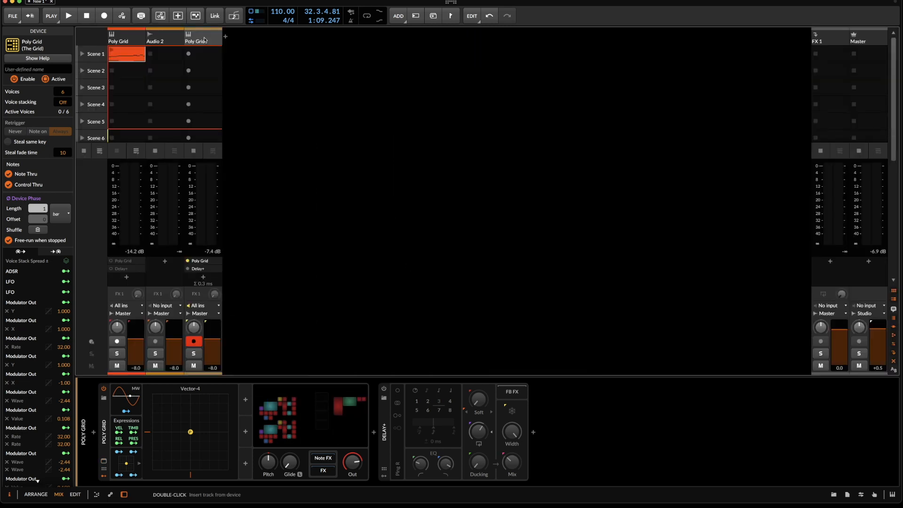
- Select the first Poly Grid track, reactivate its Poly Grid device, and open that device's grid editor
{"action": "left_click", "coordinate": [127, 41]}
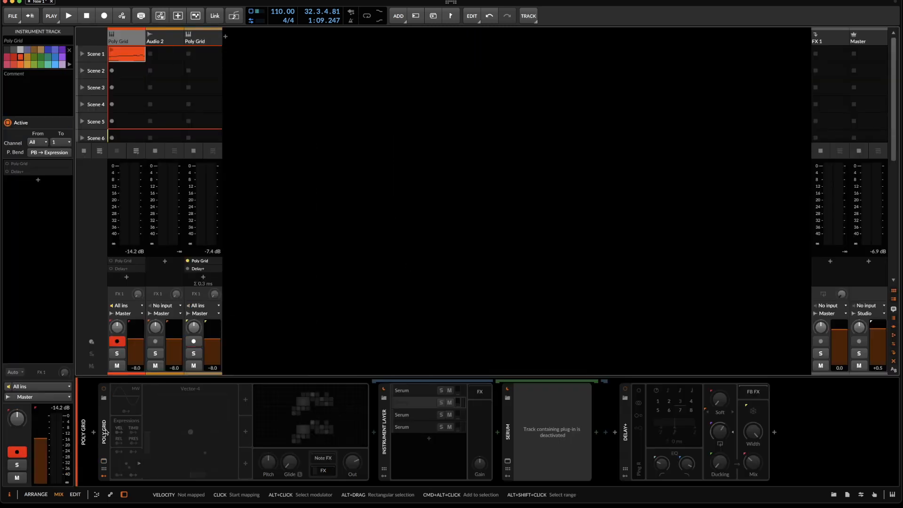
{"action": "left_click", "coordinate": [100, 431]}
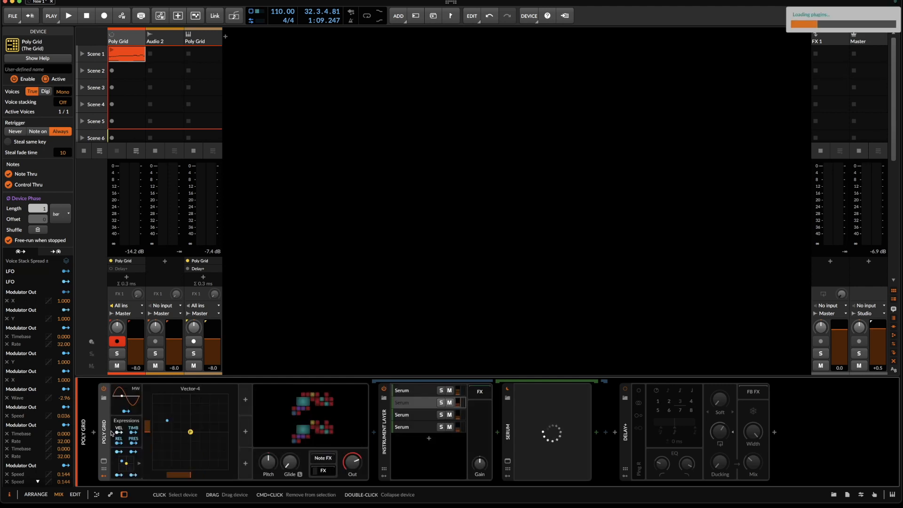
{"action": "double_click", "coordinate": [293, 430]}
{"action": "left_click_drag", "start_coordinate": [293, 430], "coordinate": [293, 420]}
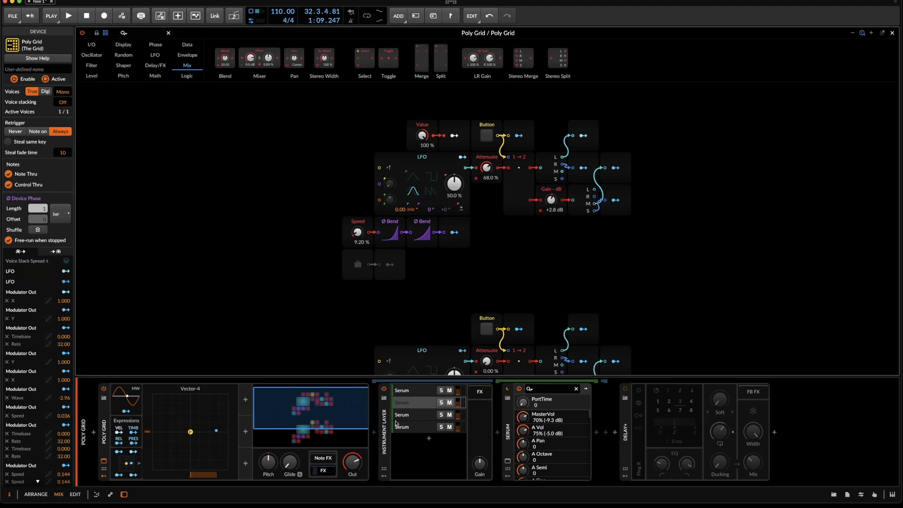
- Select the four Serum layers of the Instrument Layer one after another, ending on the fourth
{"action": "left_click", "coordinate": [400, 394]}
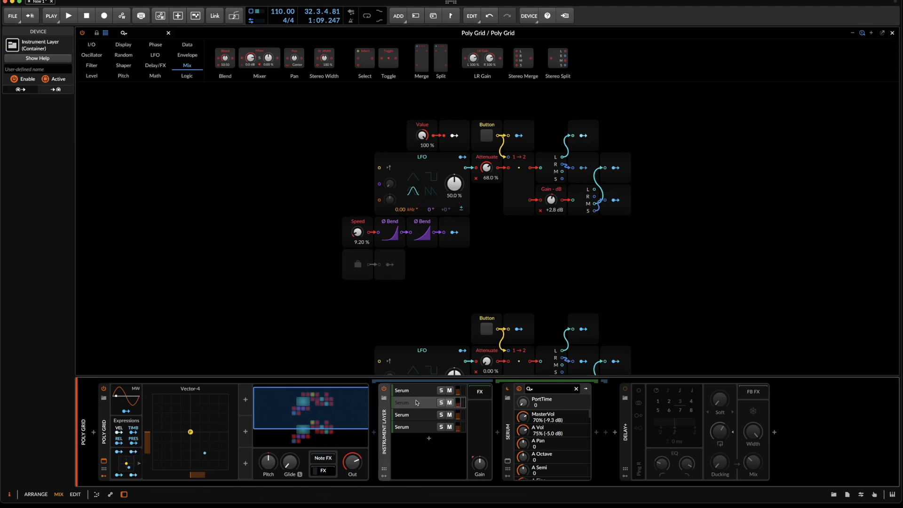
{"action": "left_click", "coordinate": [415, 391]}
{"action": "left_click", "coordinate": [416, 403]}
{"action": "left_click", "coordinate": [416, 414]}
{"action": "left_click", "coordinate": [419, 426]}
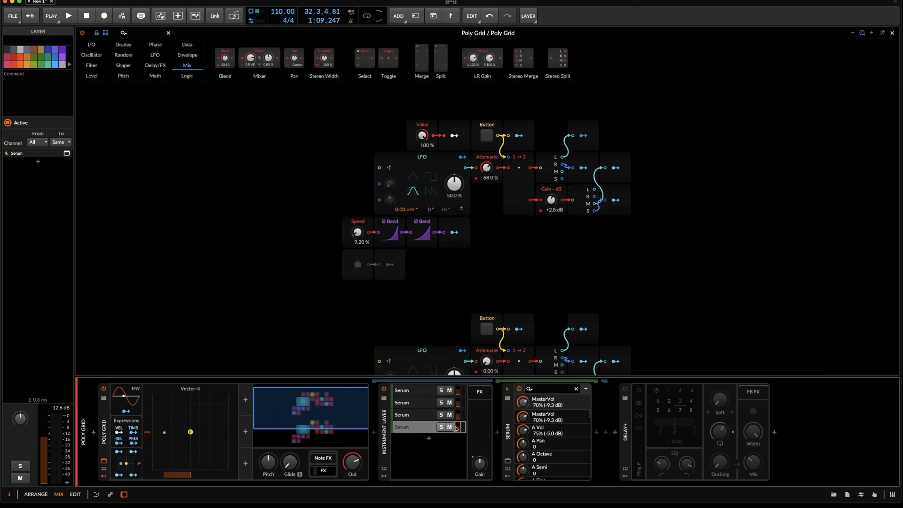
- View the fourth layer's Serum interface, close it, and leave the grid editor with the Instrument Layer selected
{"action": "left_click", "coordinate": [508, 461]}
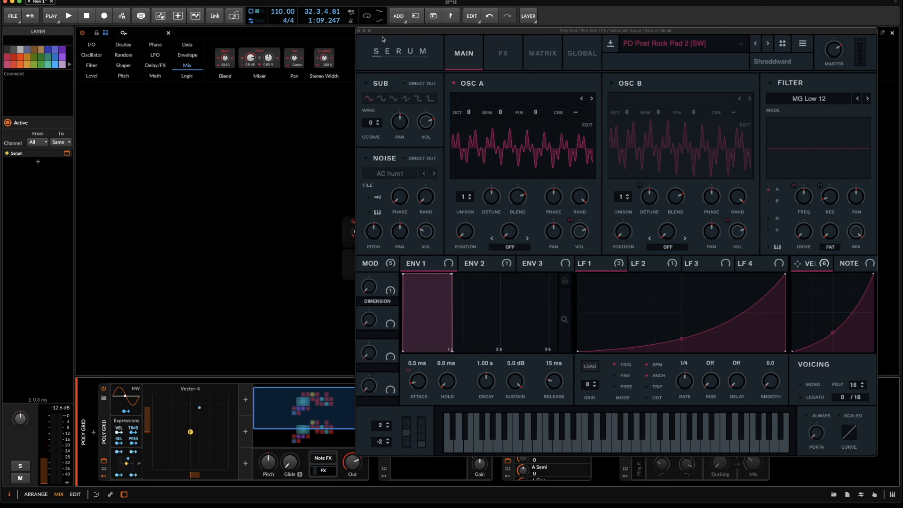
{"action": "left_click", "coordinate": [358, 30]}
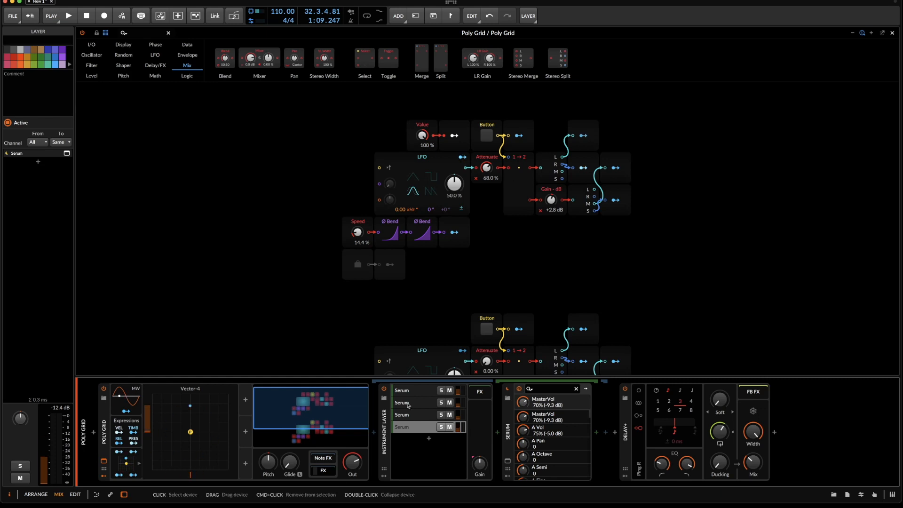
{"action": "left_click", "coordinate": [407, 407]}
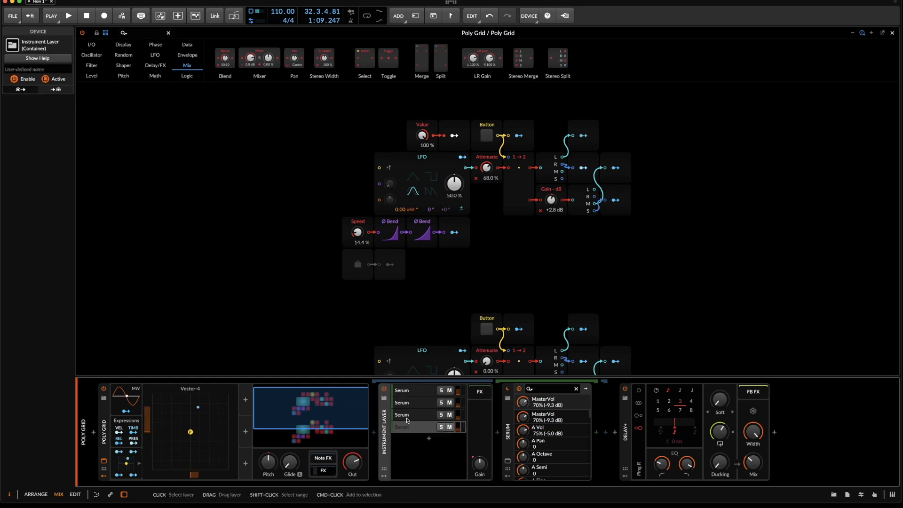
{"action": "key", "text": "Escape"}
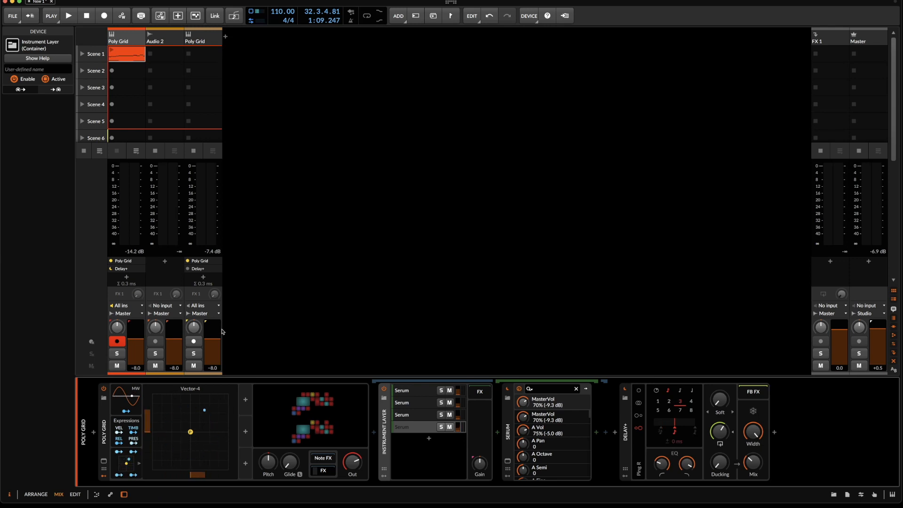
- Switch to the web browser to view the Vector synthesizer website, and return to Bitwig Studio
{"action": "key", "text": "super+Tab"}
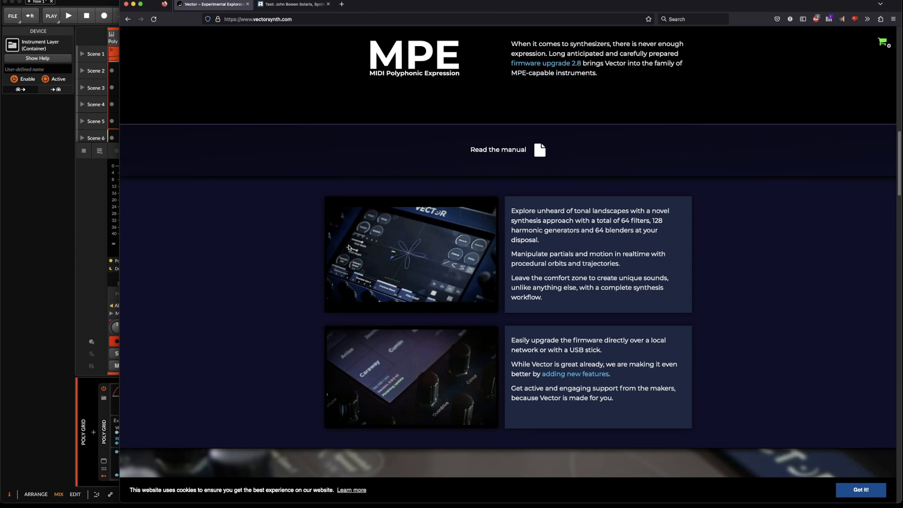
{"action": "key", "text": "super+Tab"}
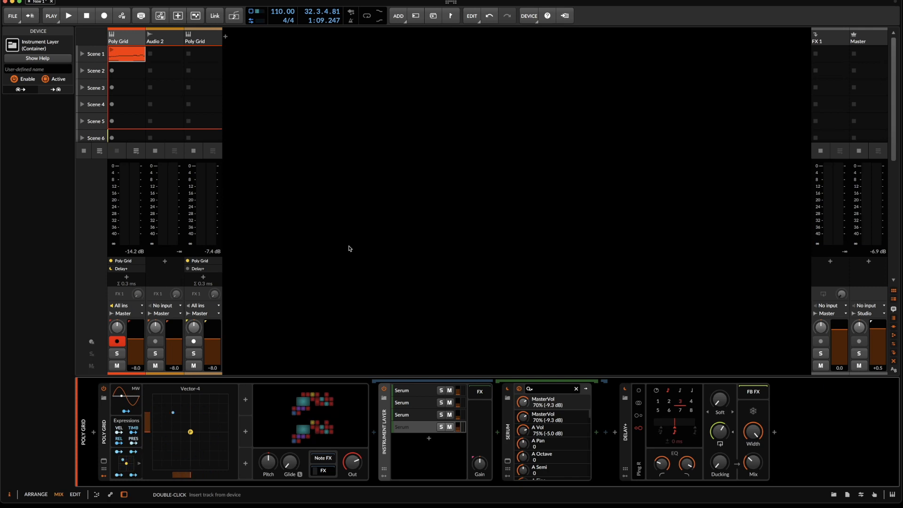
- Collapse and re-expand the Vector-4 modulator to view its routings, and reopen the first track's grid editor
{"action": "left_click", "coordinate": [115, 467]}
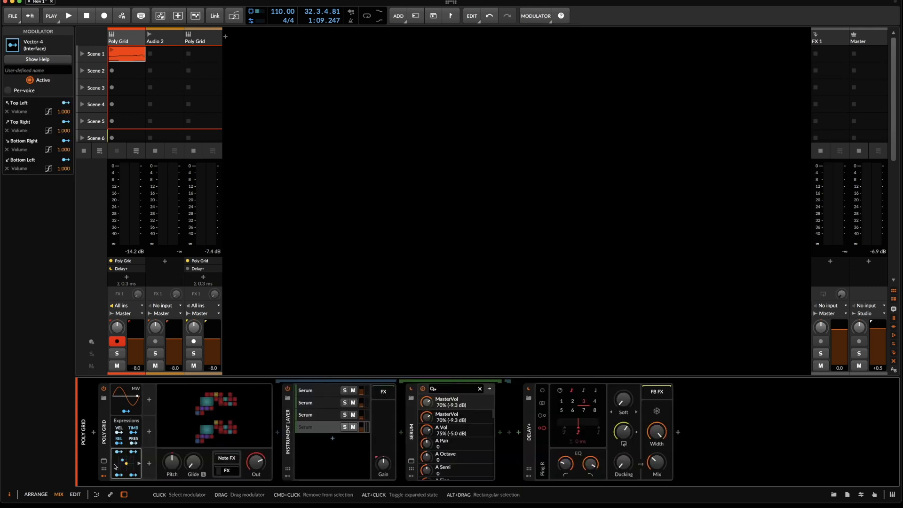
{"action": "left_click", "coordinate": [114, 467]}
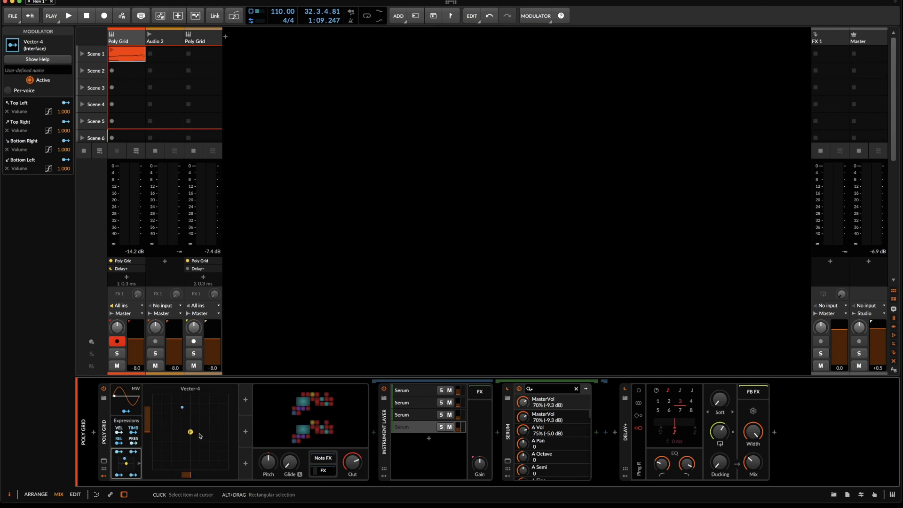
{"action": "left_click", "coordinate": [328, 415]}
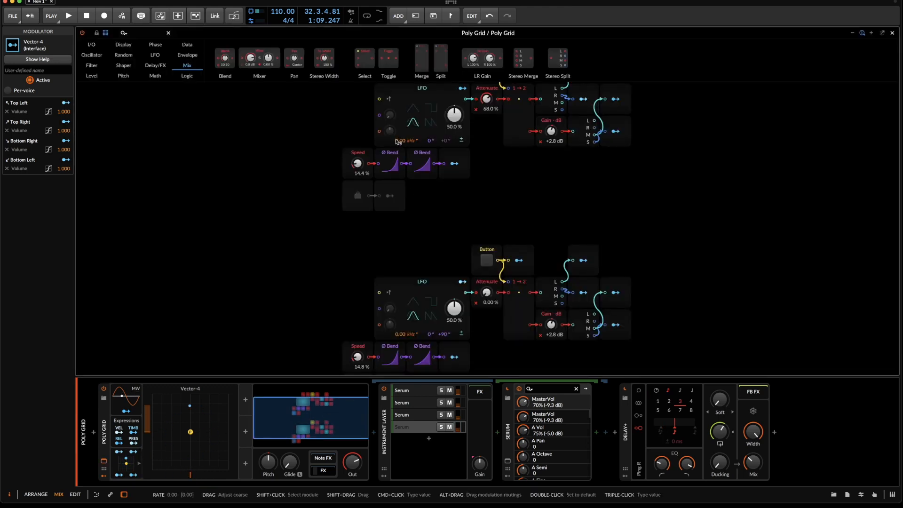